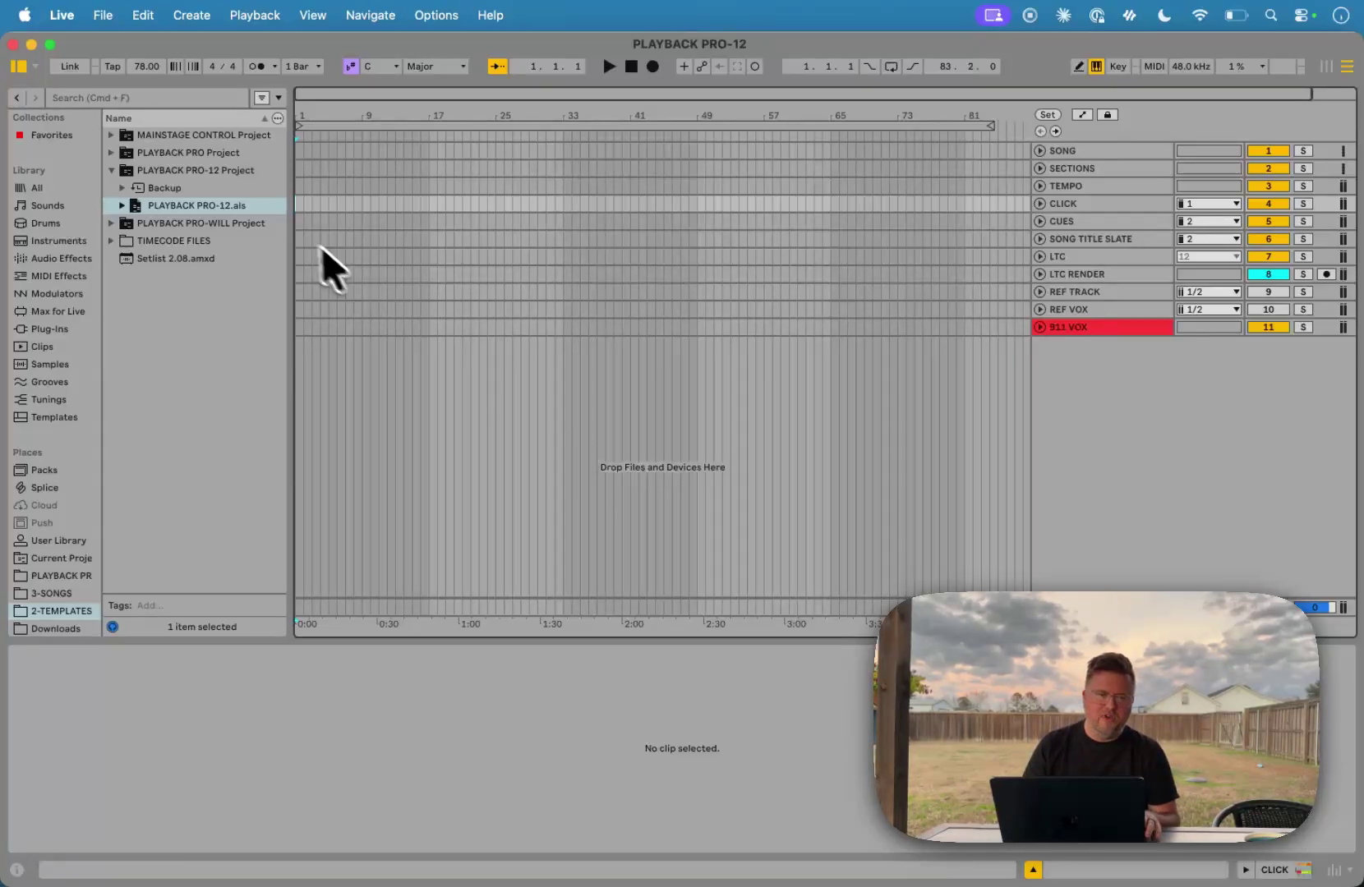
- Hide the file browser so the PLAYBACK PRO-12 arrangement fills the window width
click(18, 66)
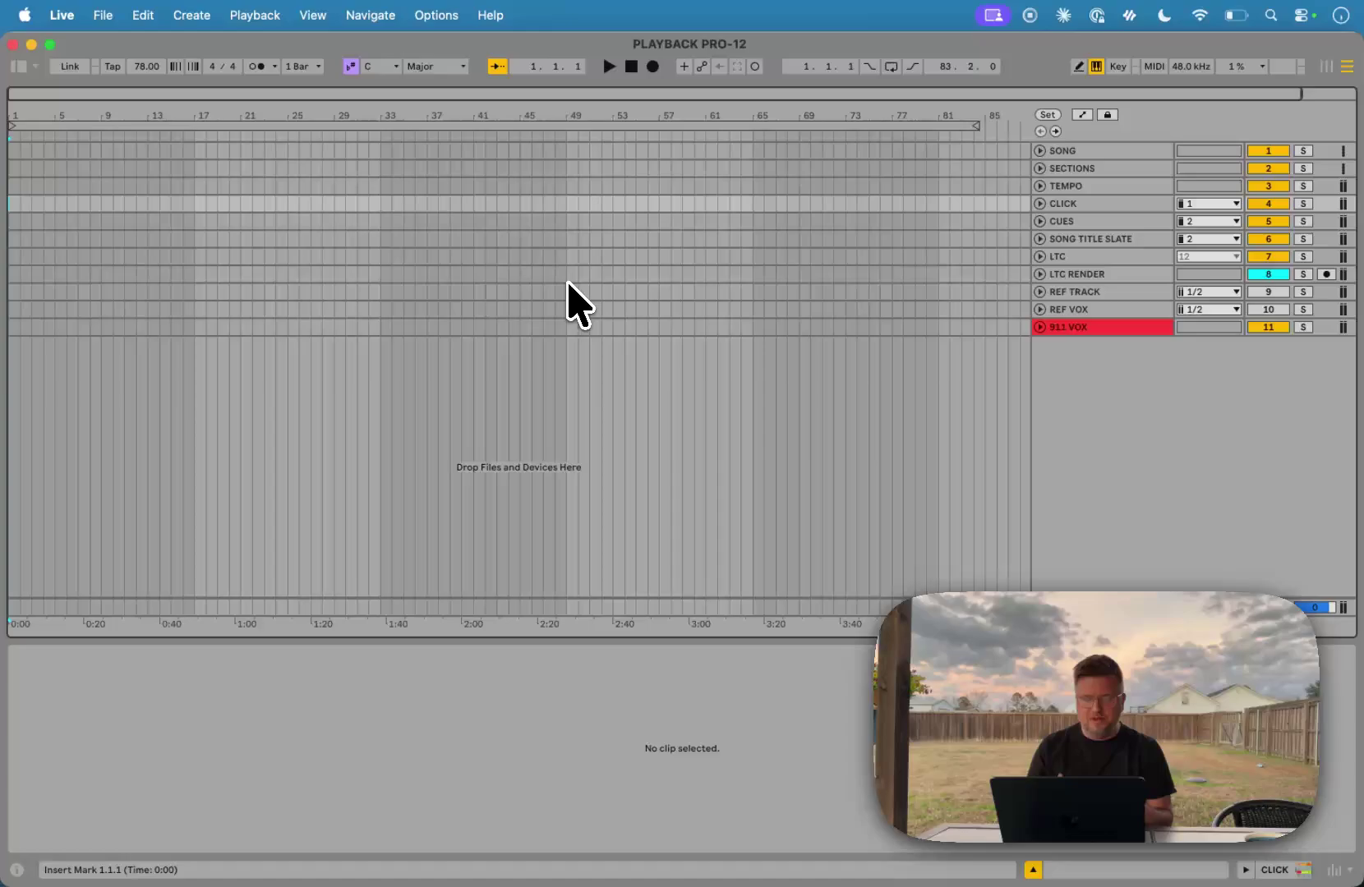
- Reveal return tracks A DRUMS/LOOPS through L LTC RENDER R below the main tracks
key(super+alt+r)
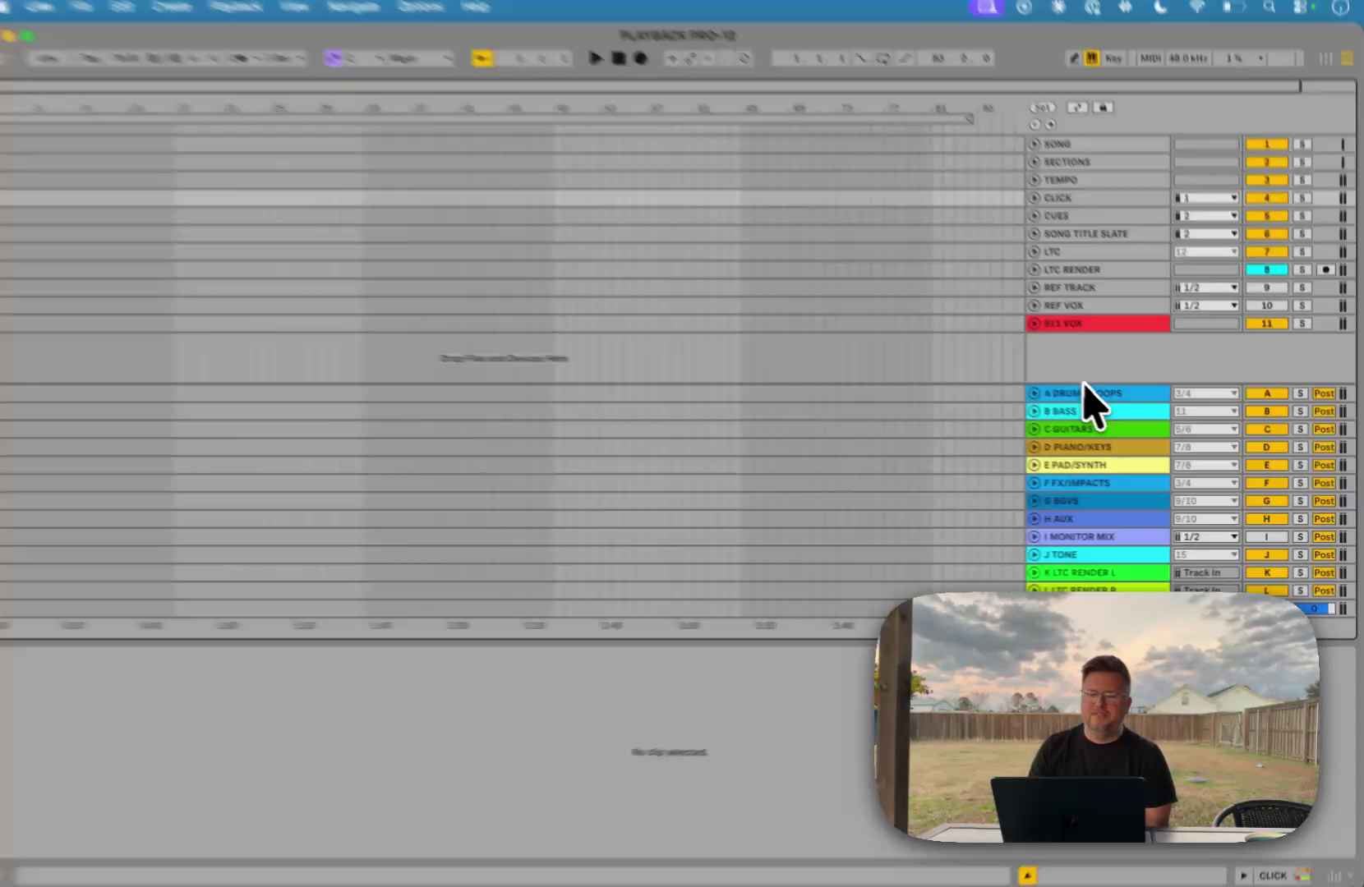
click(1095, 395)
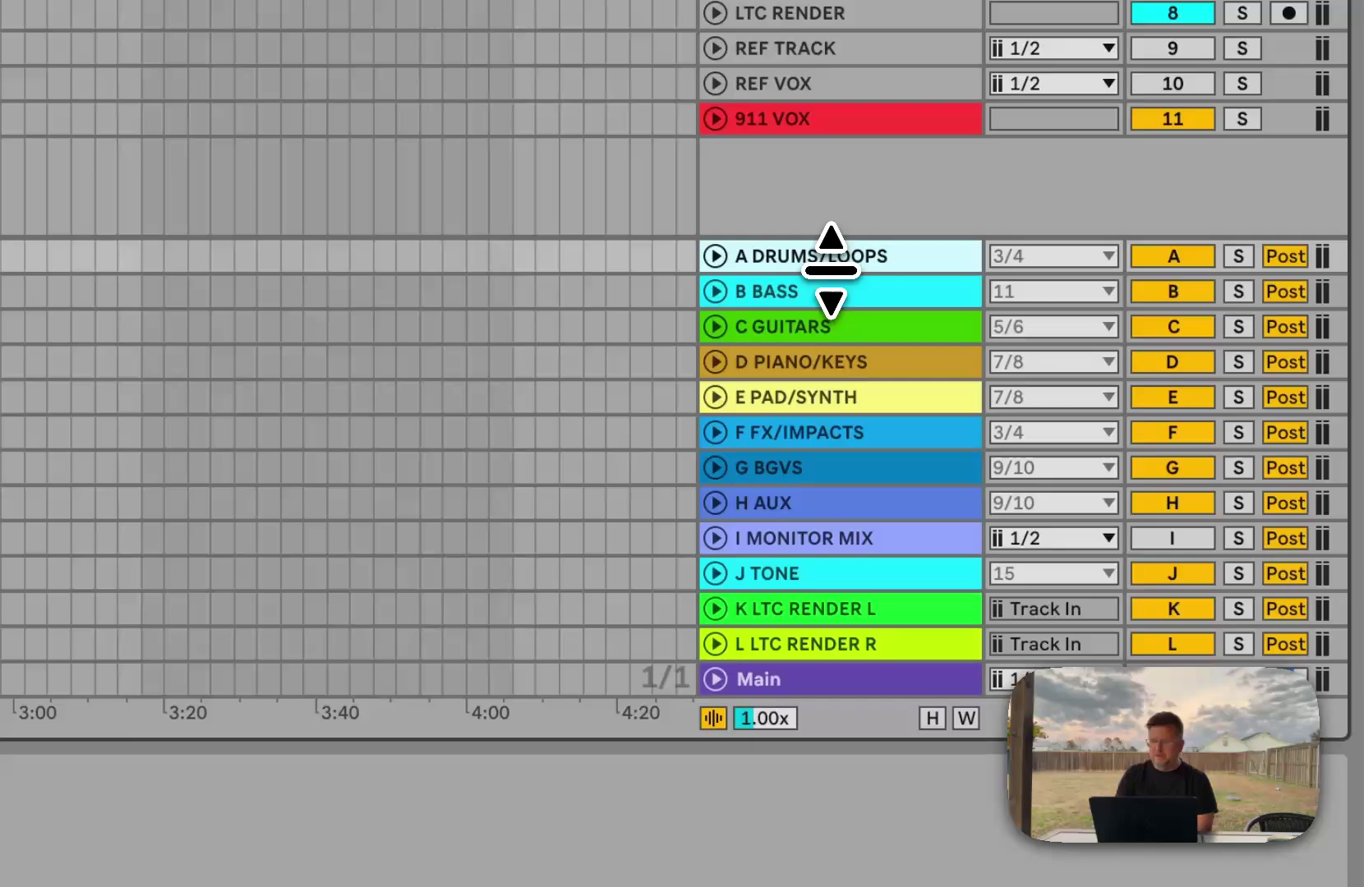
click(828, 288)
click(849, 326)
click(876, 358)
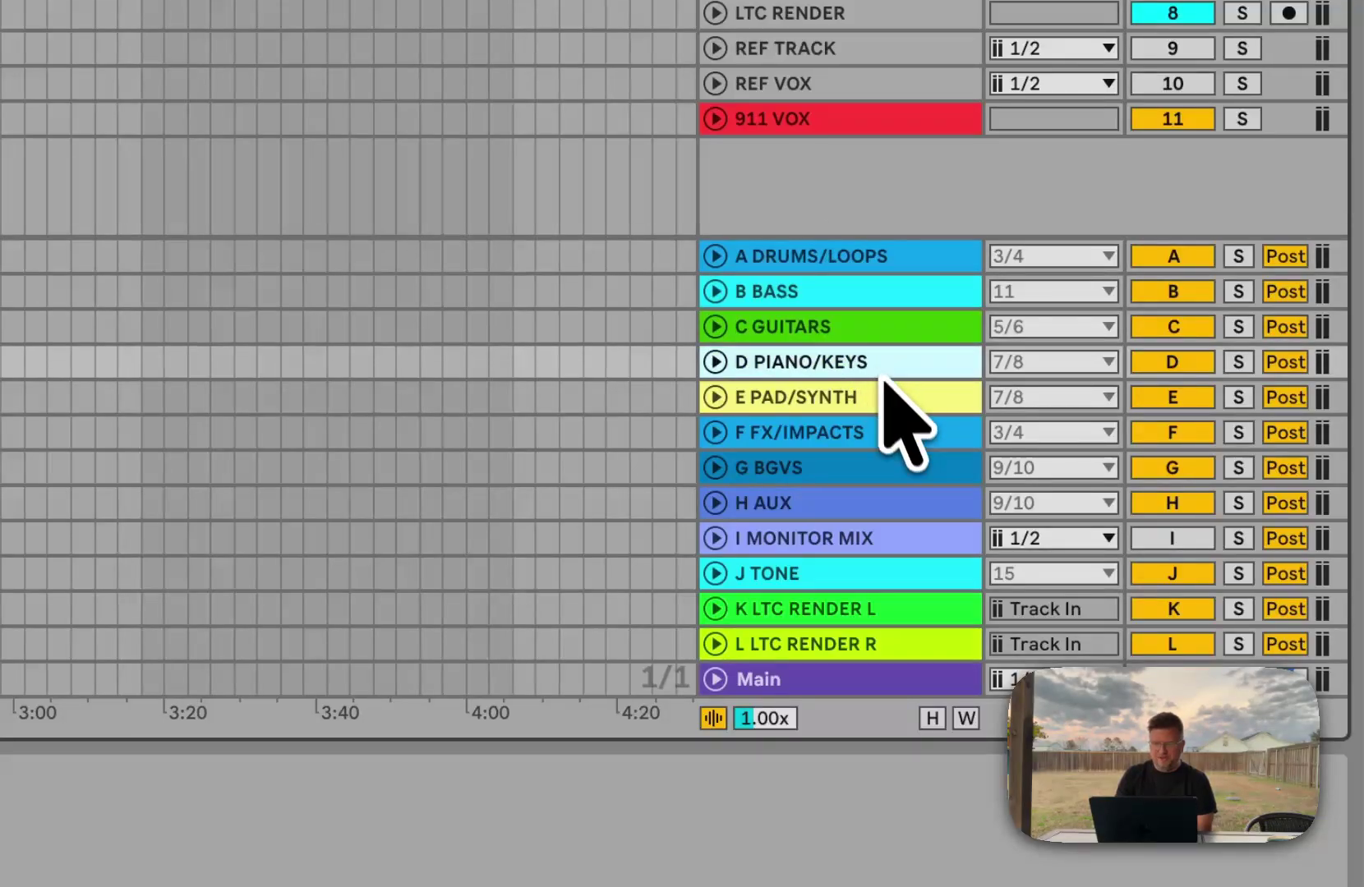
click(887, 395)
click(897, 432)
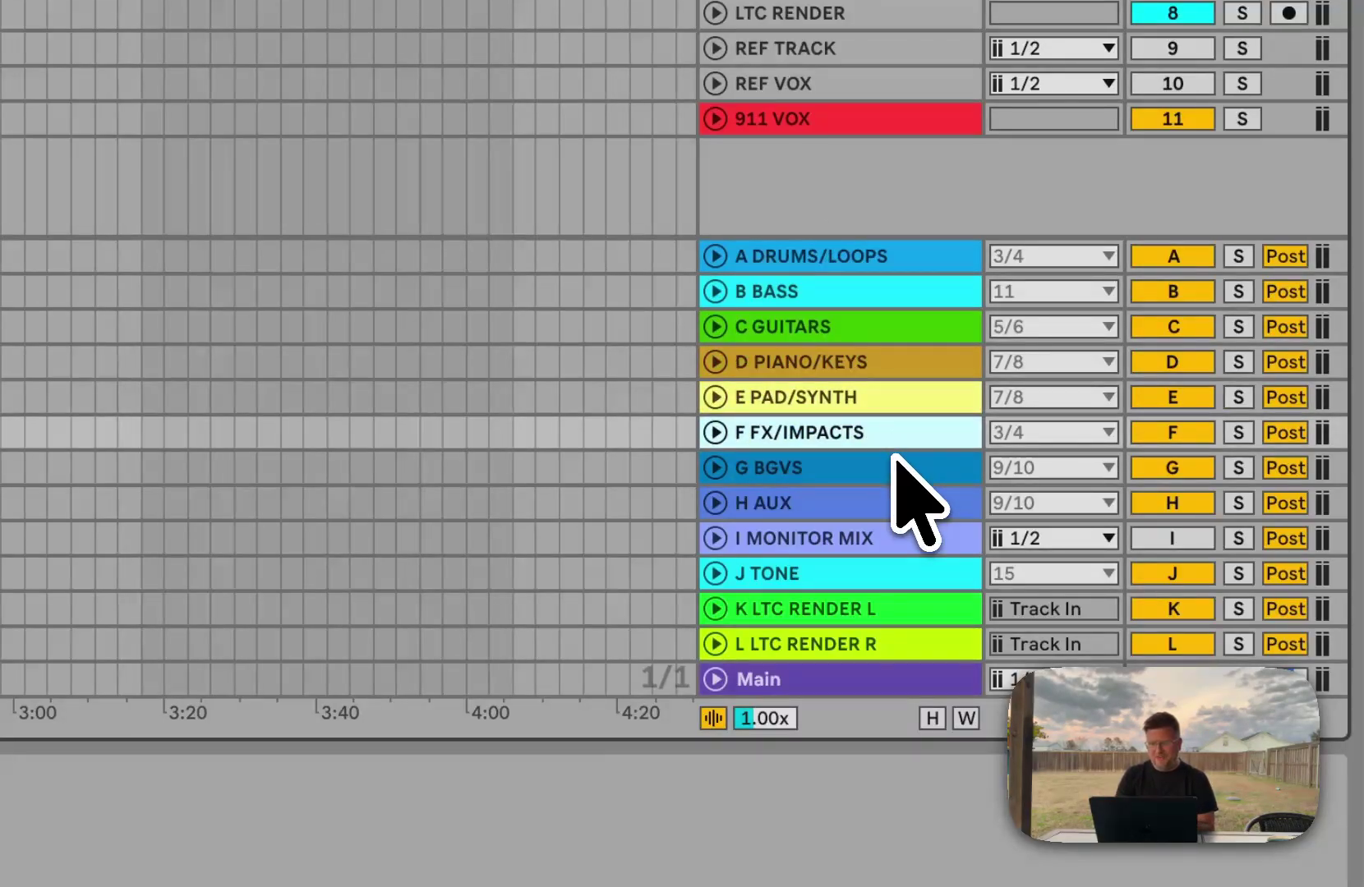
click(898, 468)
click(891, 498)
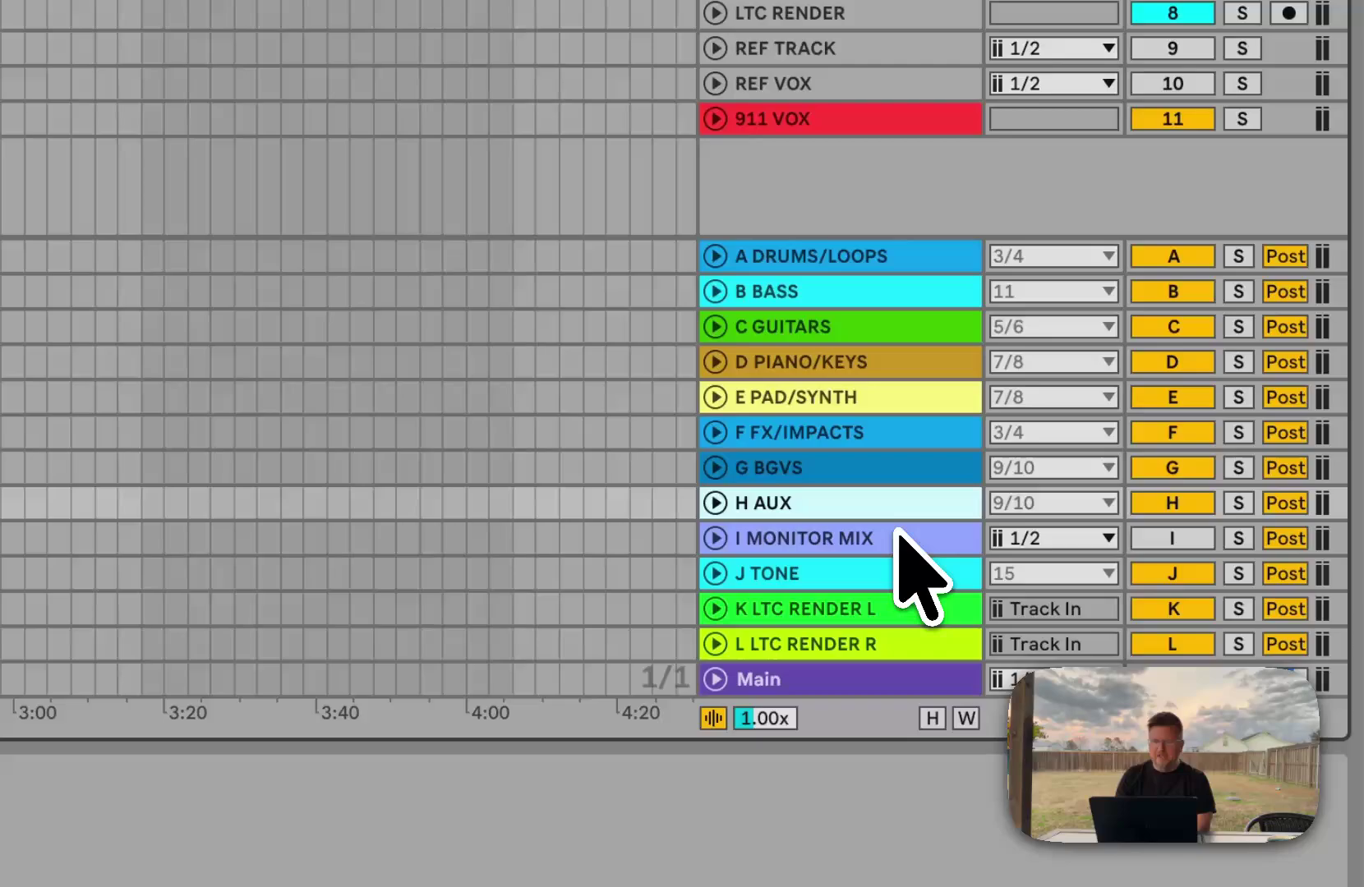
click(898, 539)
click(904, 573)
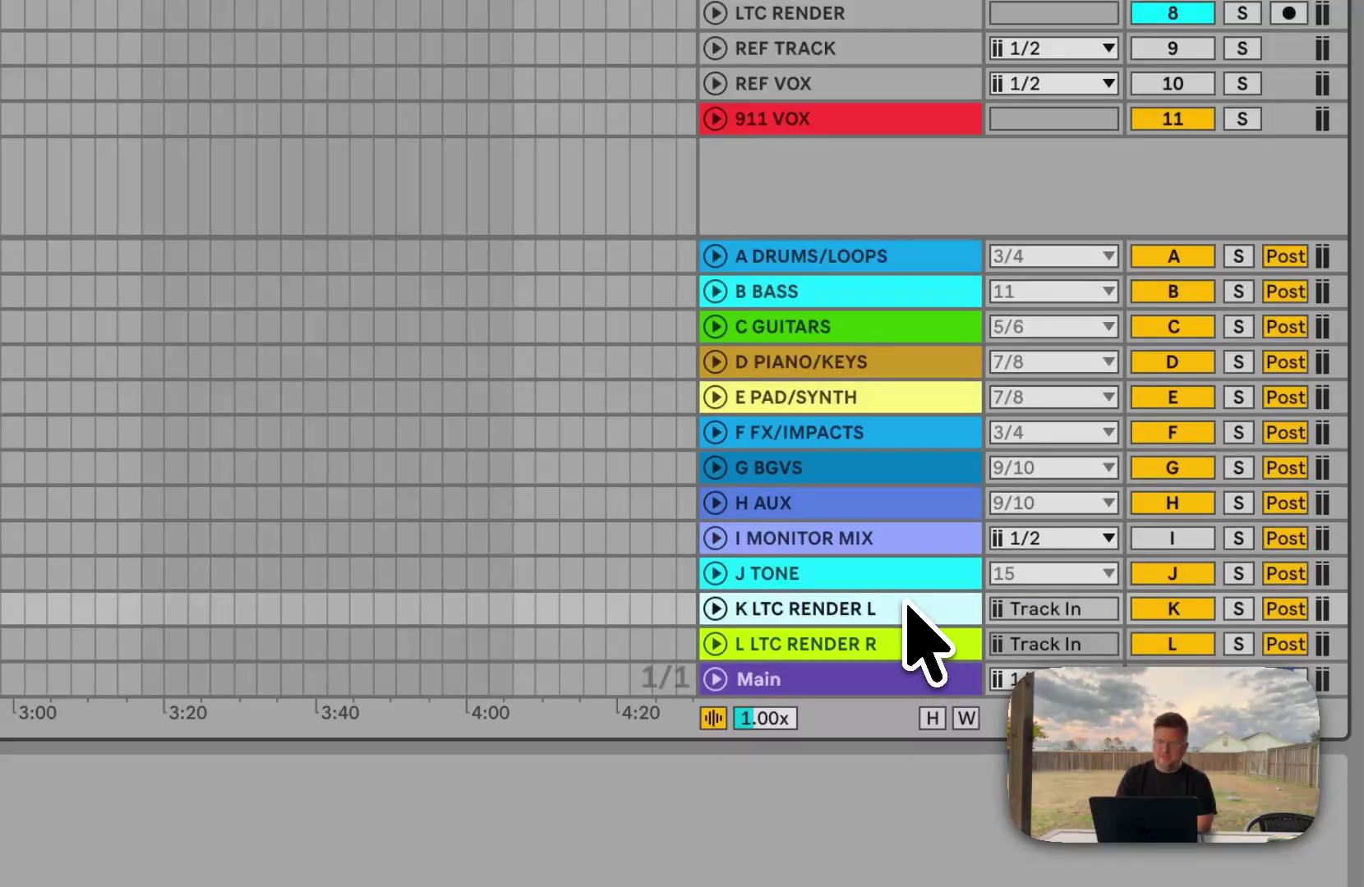
click(903, 608)
click(912, 644)
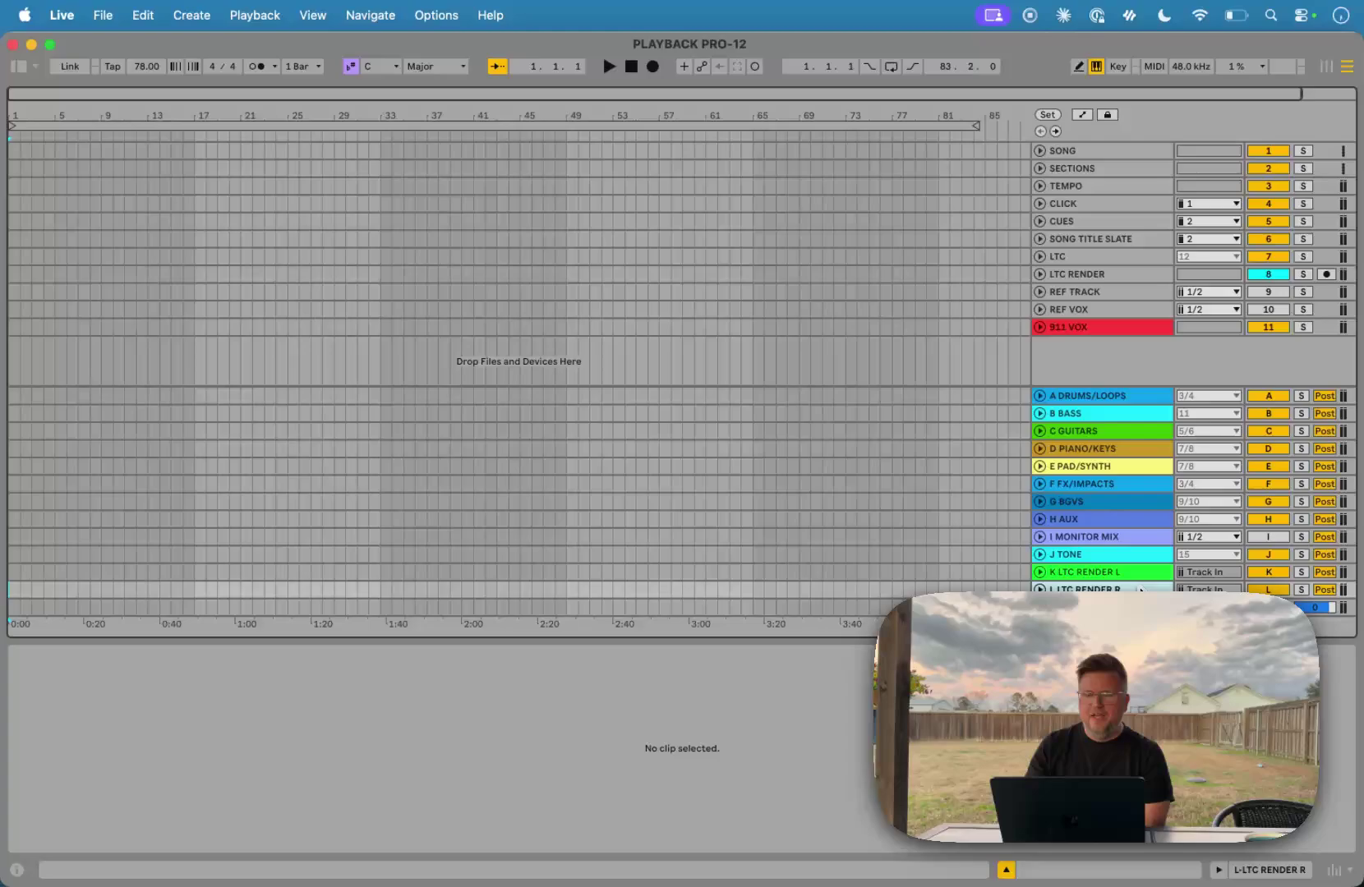
click(1146, 394)
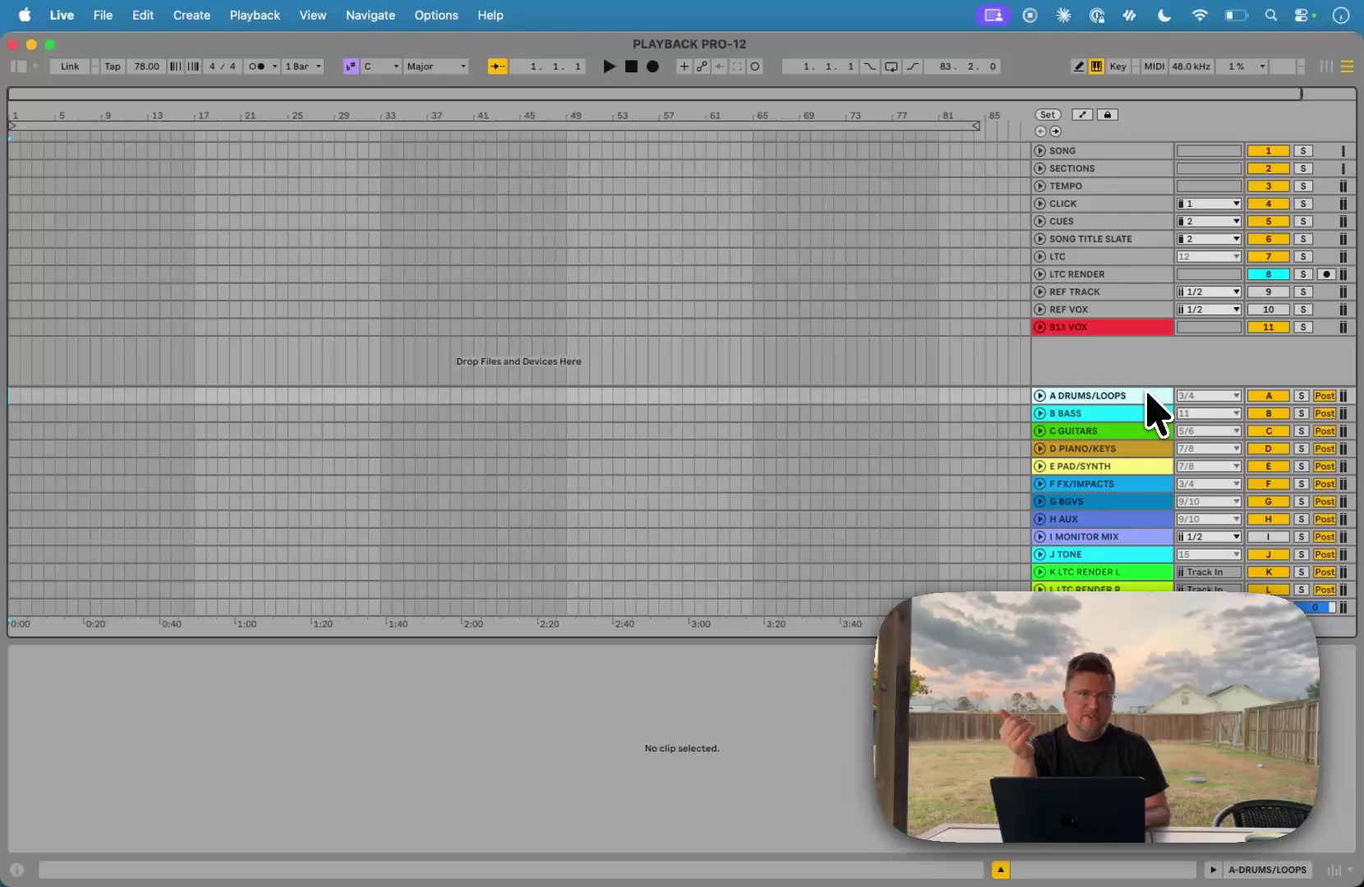
- Hide the return tracks again and select the SONG track
key(super+alt+r)
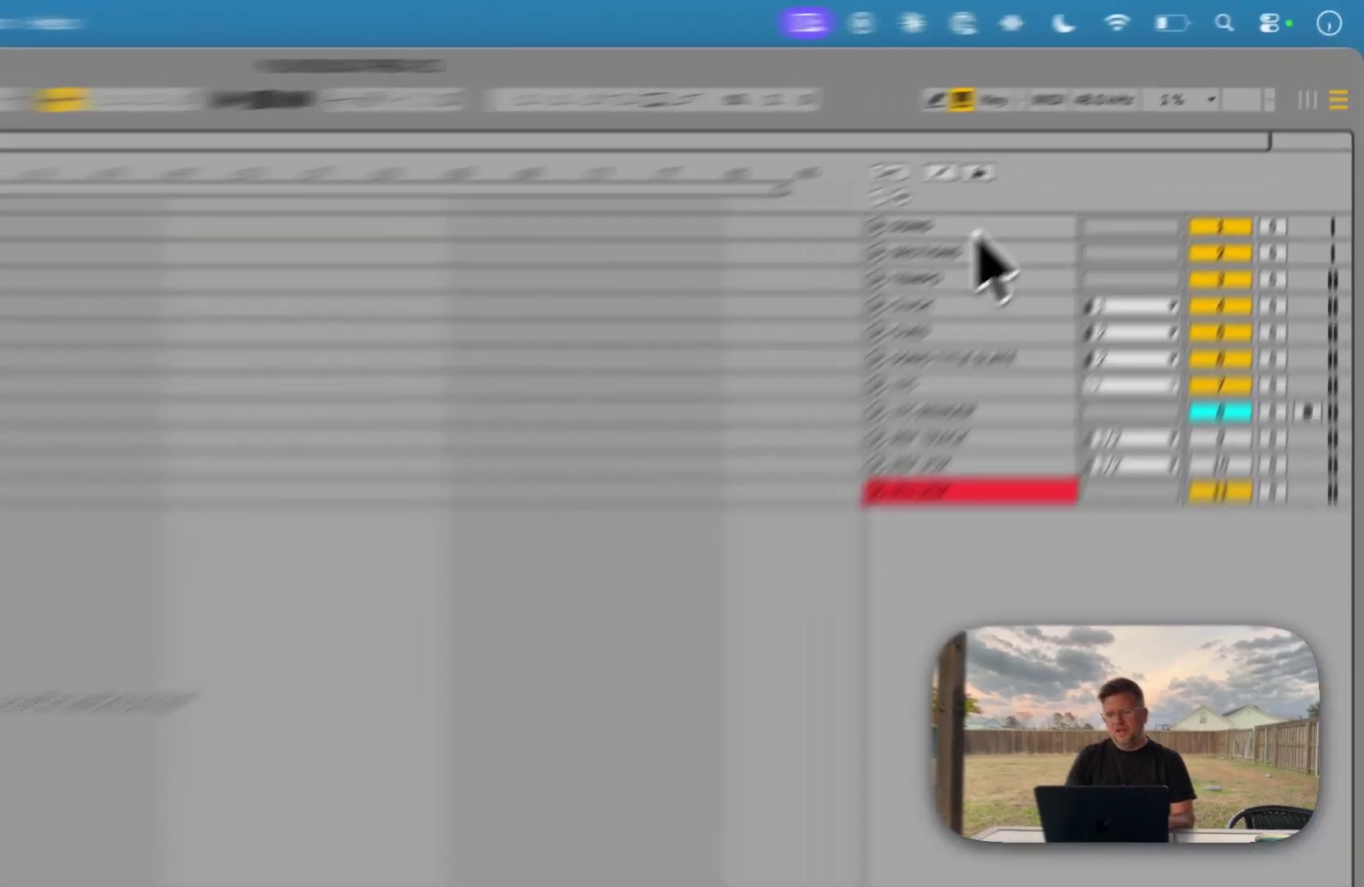
click(1106, 151)
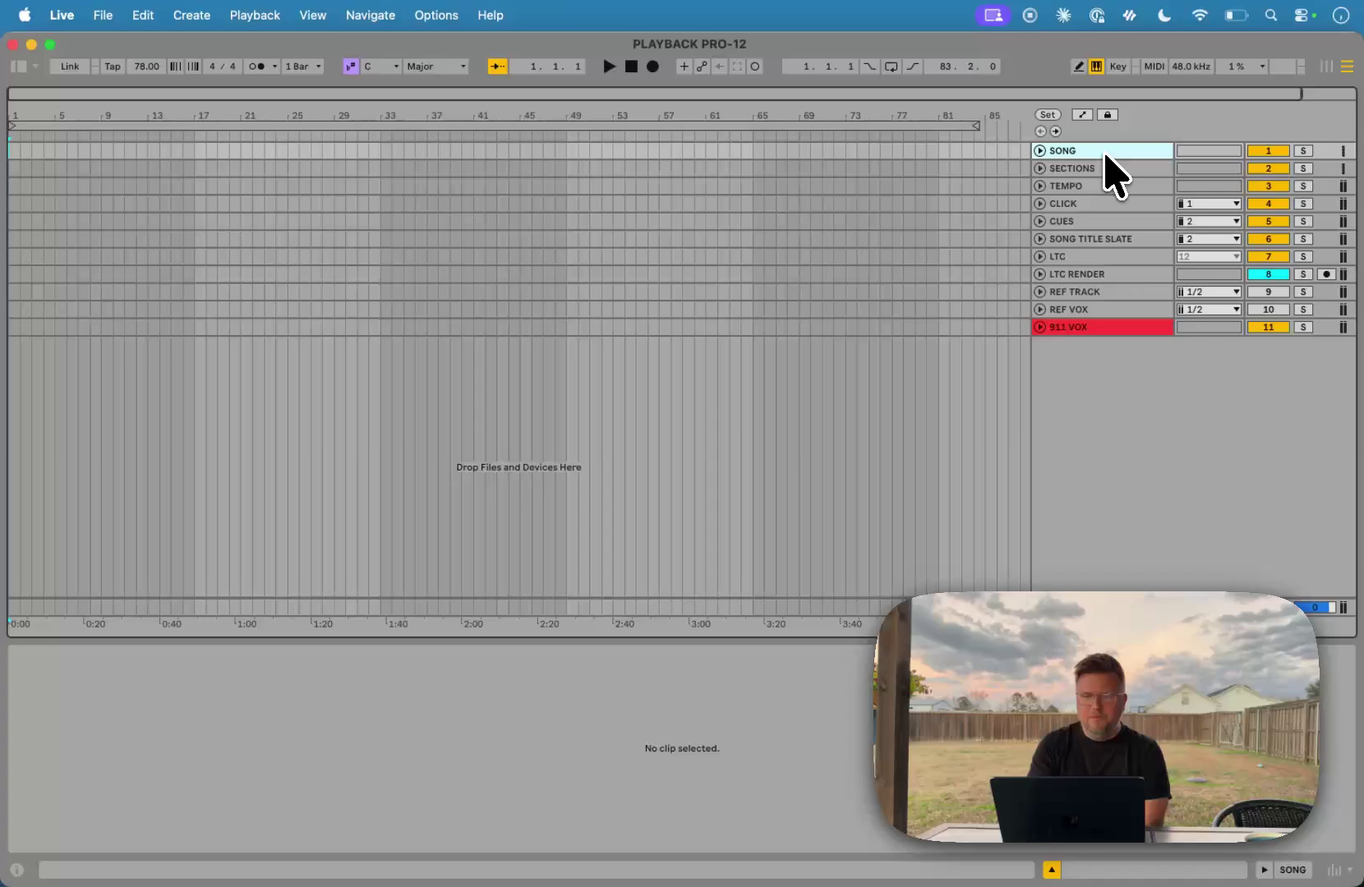
- Insert a MIDI clip over bars 1–84 on SONG named 'SONG NAME DBL CHORUS UP TOP'
drag(978, 150, 85, 139)
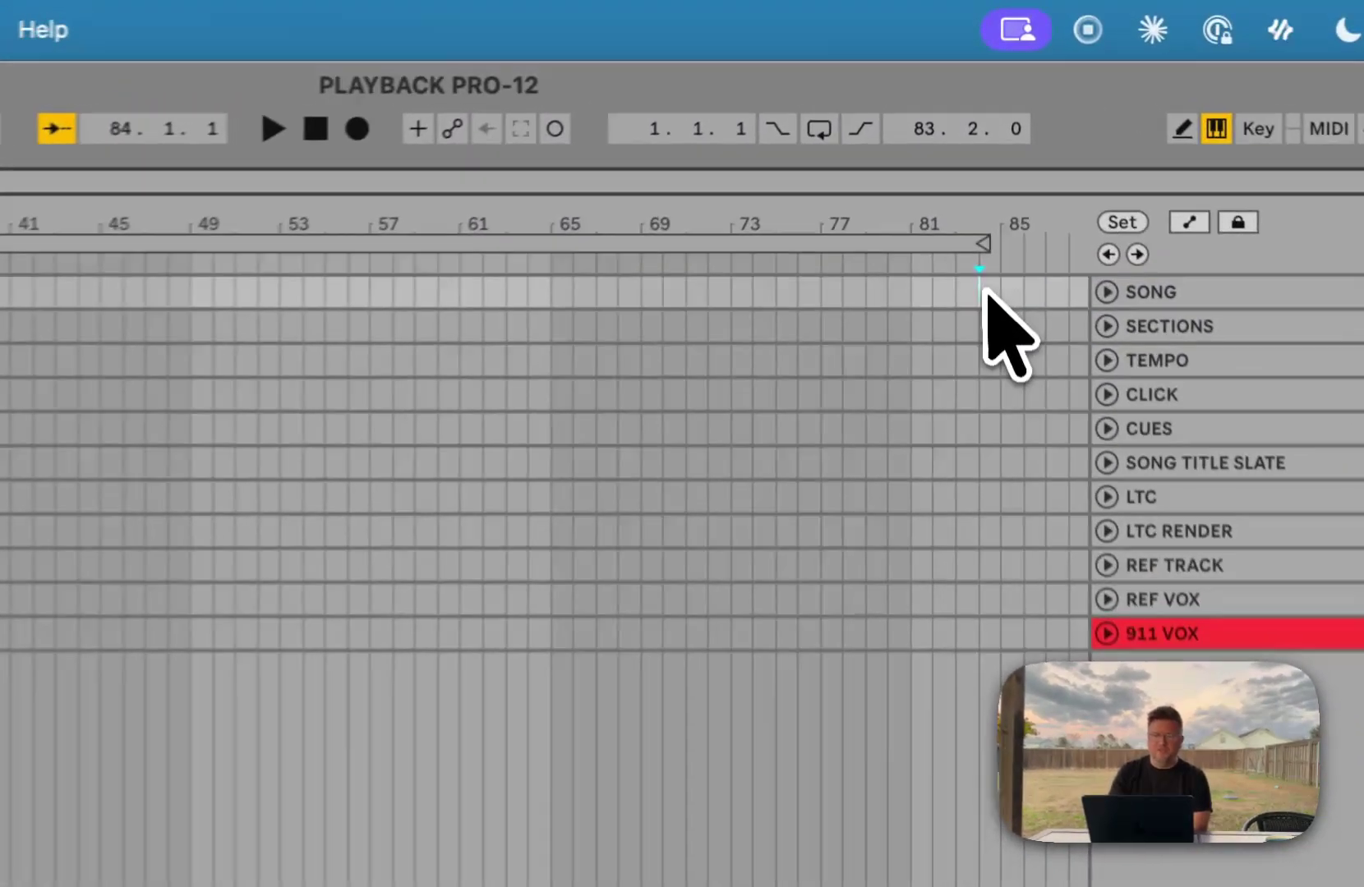
drag(159, 278, 0, 252)
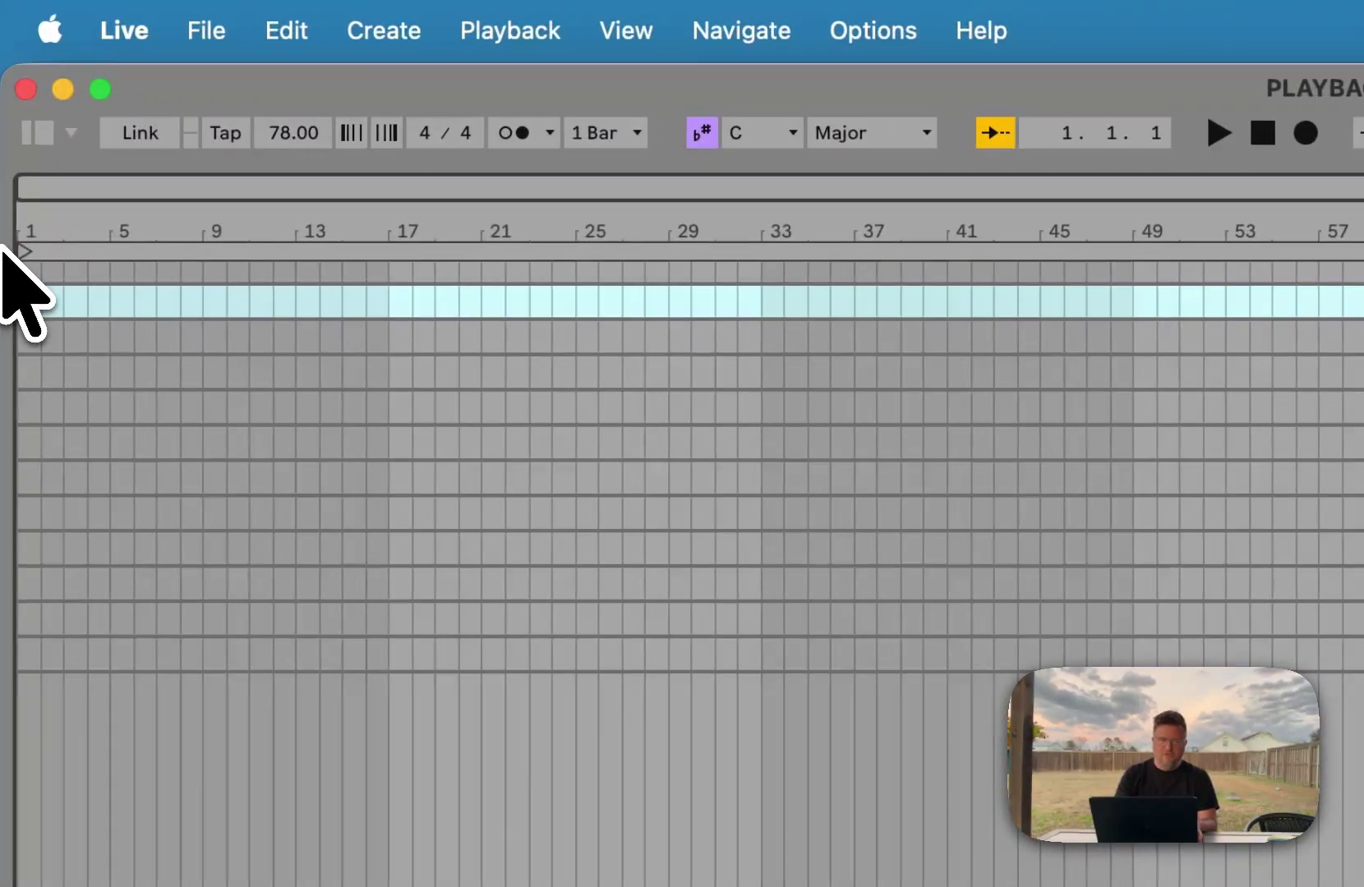
key(cmd+shift+m)
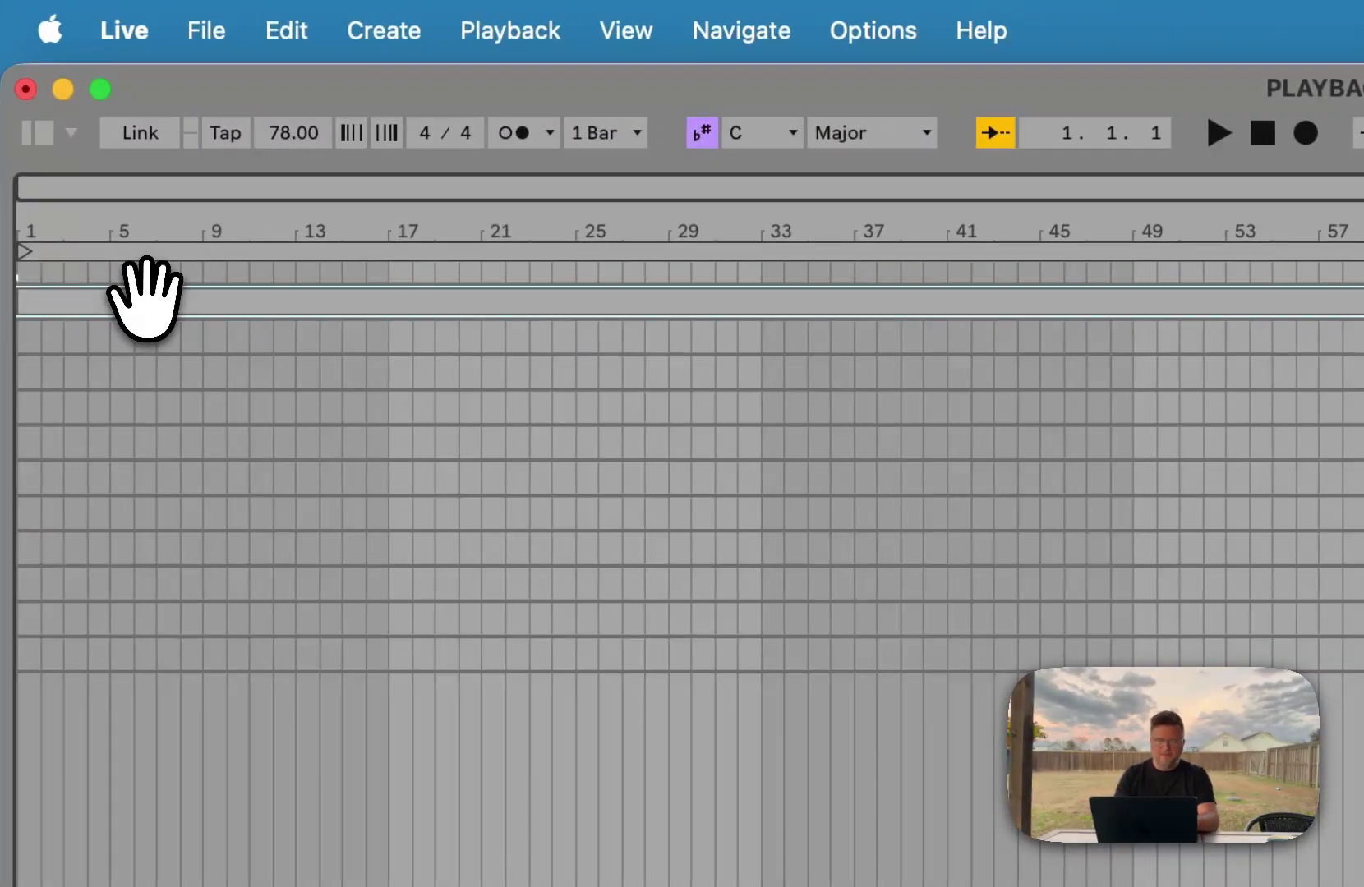
key(cmd+r)
text(SONG NAME)
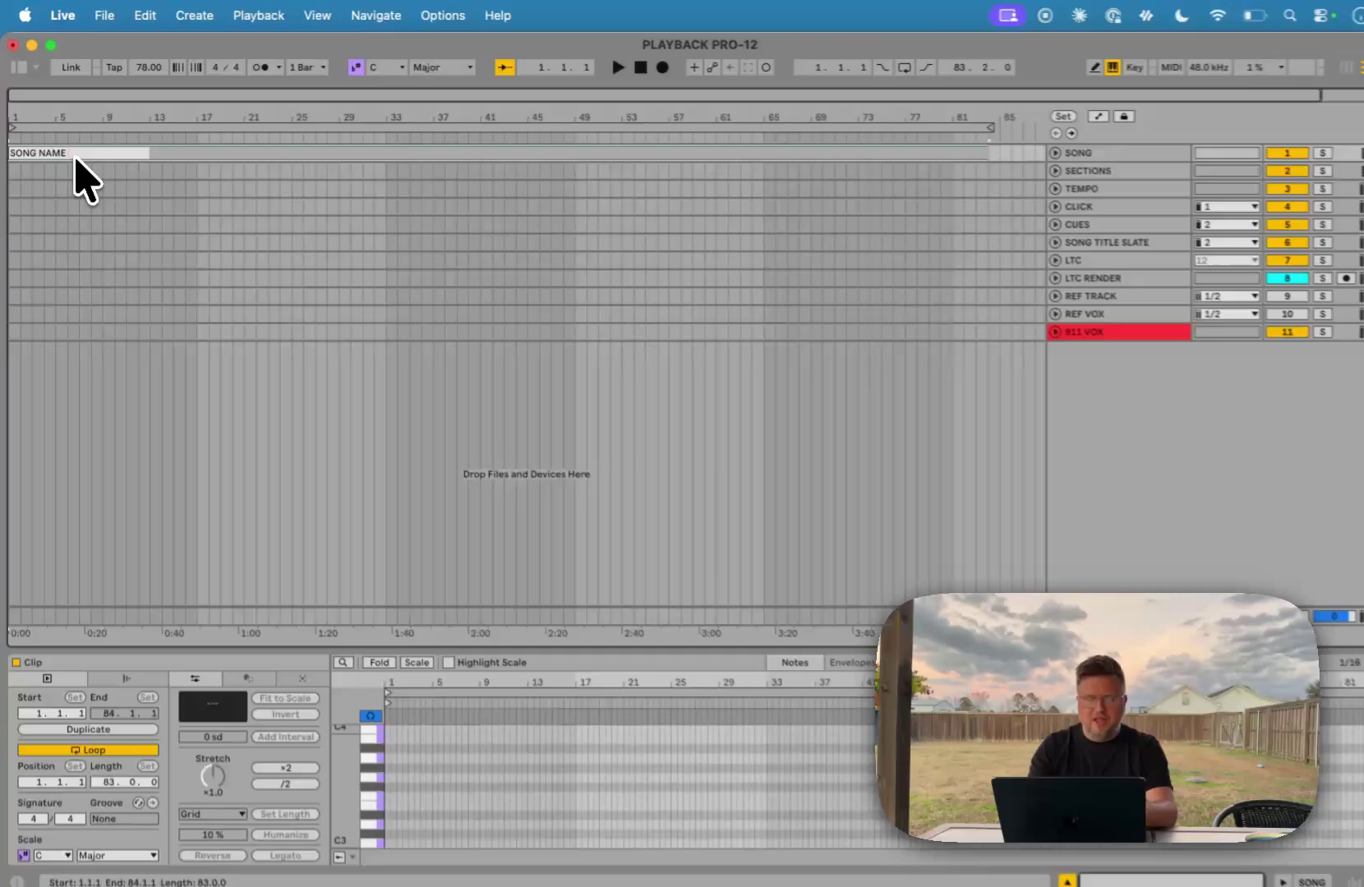
text( DBL CHORUS UP)
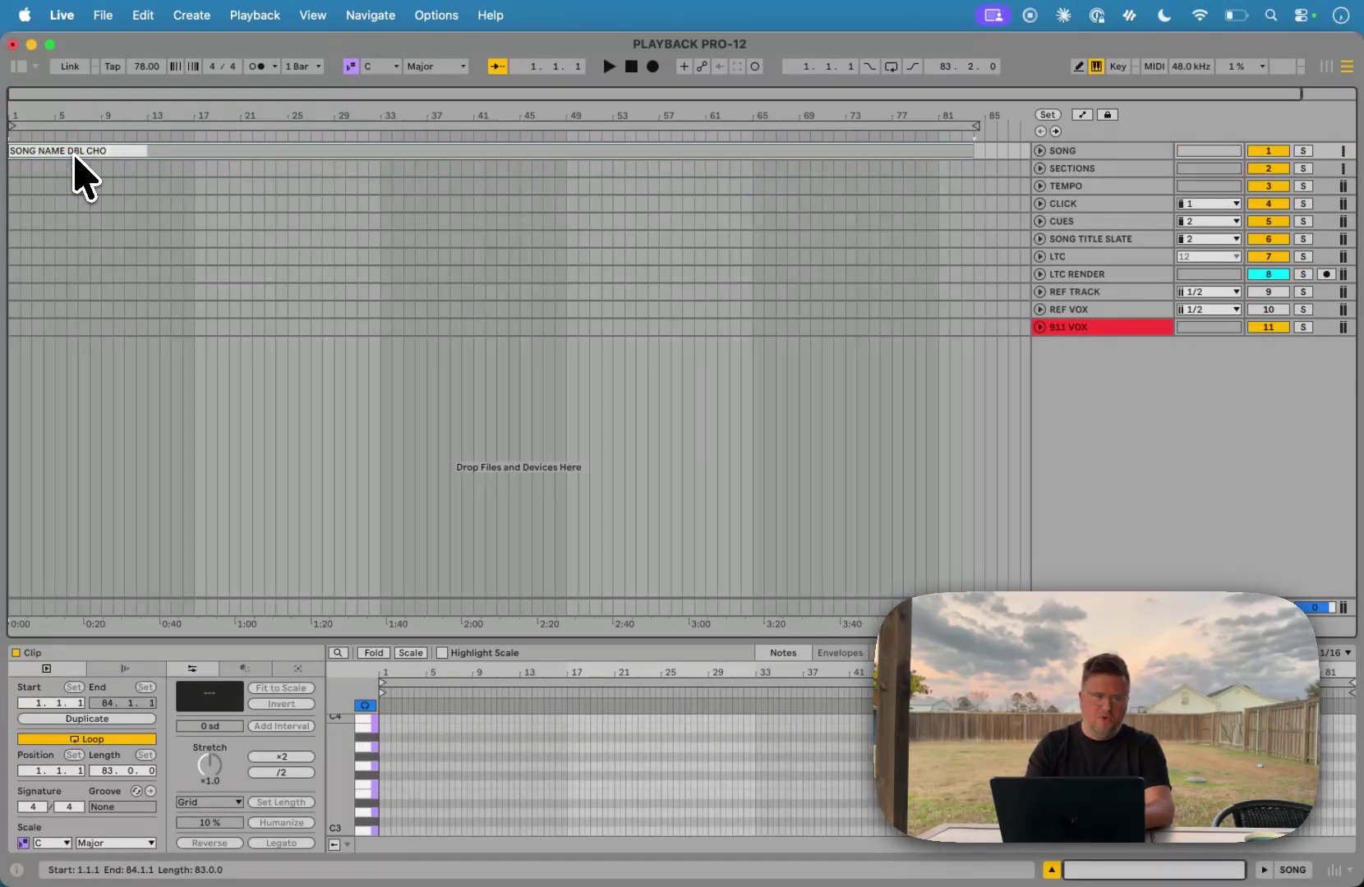
text( TOP)
key(Return)
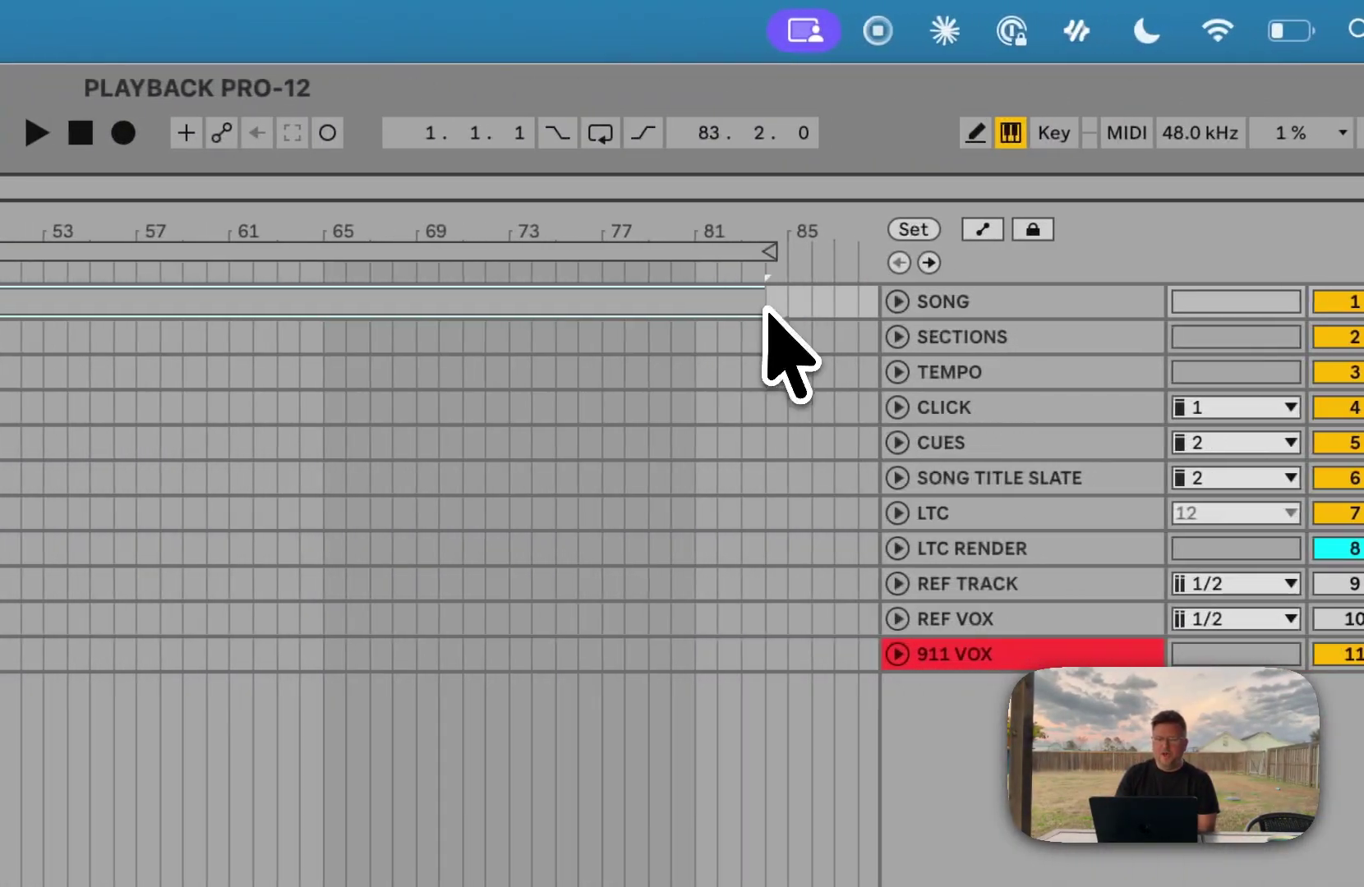
- Deselect and reselect the SONG clip, then select the SECTIONS track
click(758, 310)
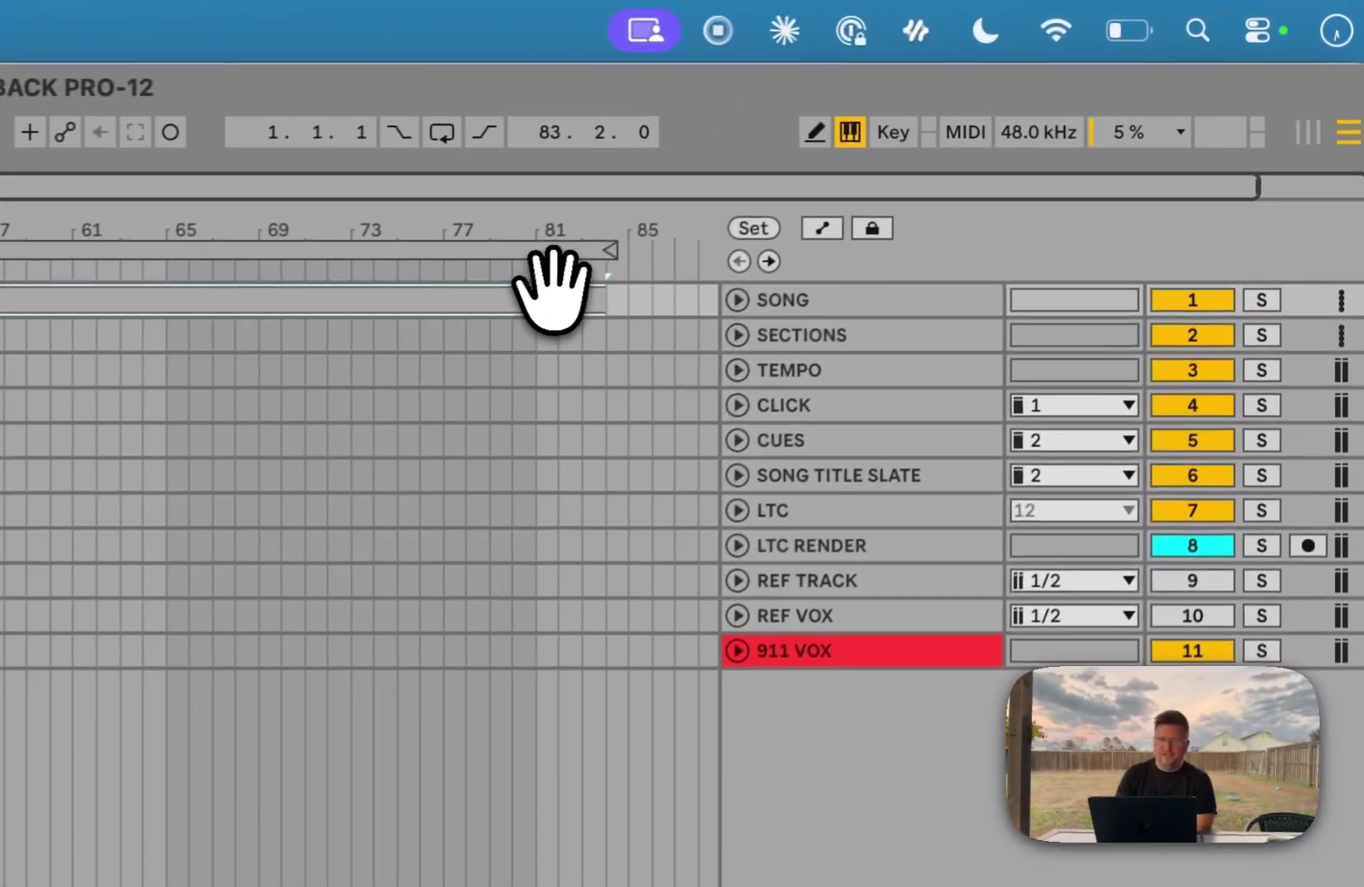
click(952, 152)
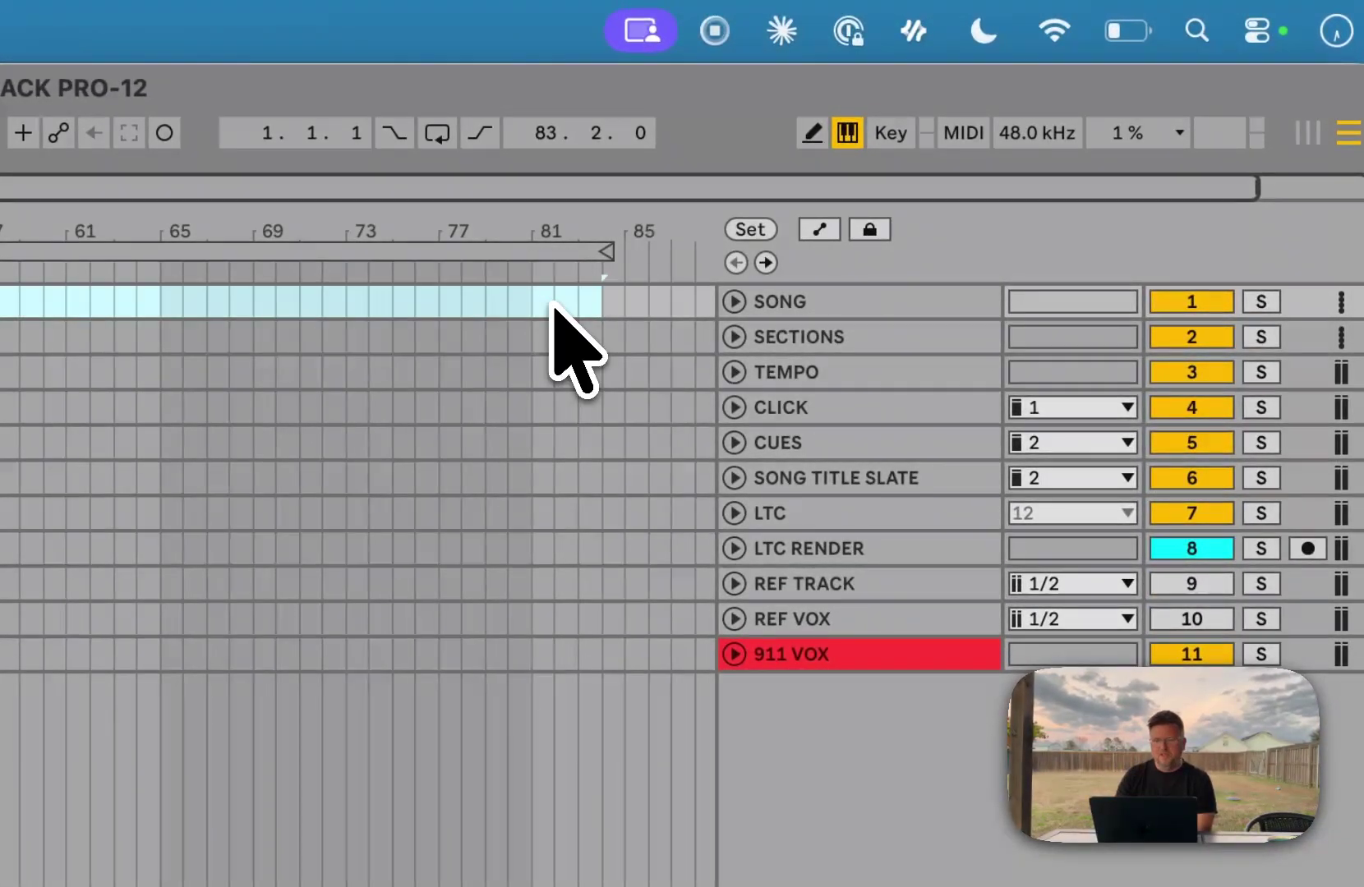
click(817, 324)
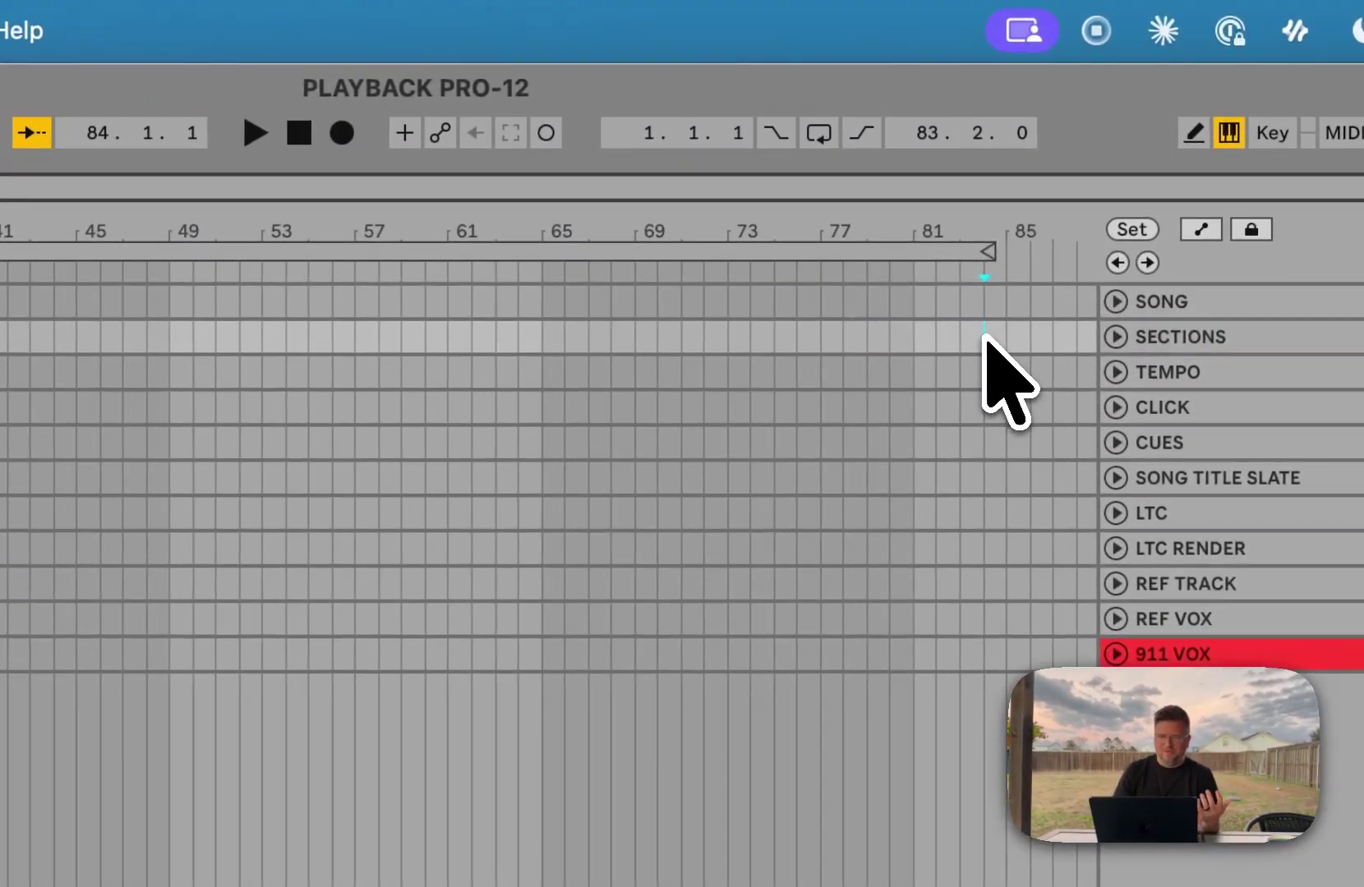
- Mark bars 1–3 on the SECTIONS lane for the INTRO clip
drag(980, 168, 395, 158)
drag(641, 320, 24, 350)
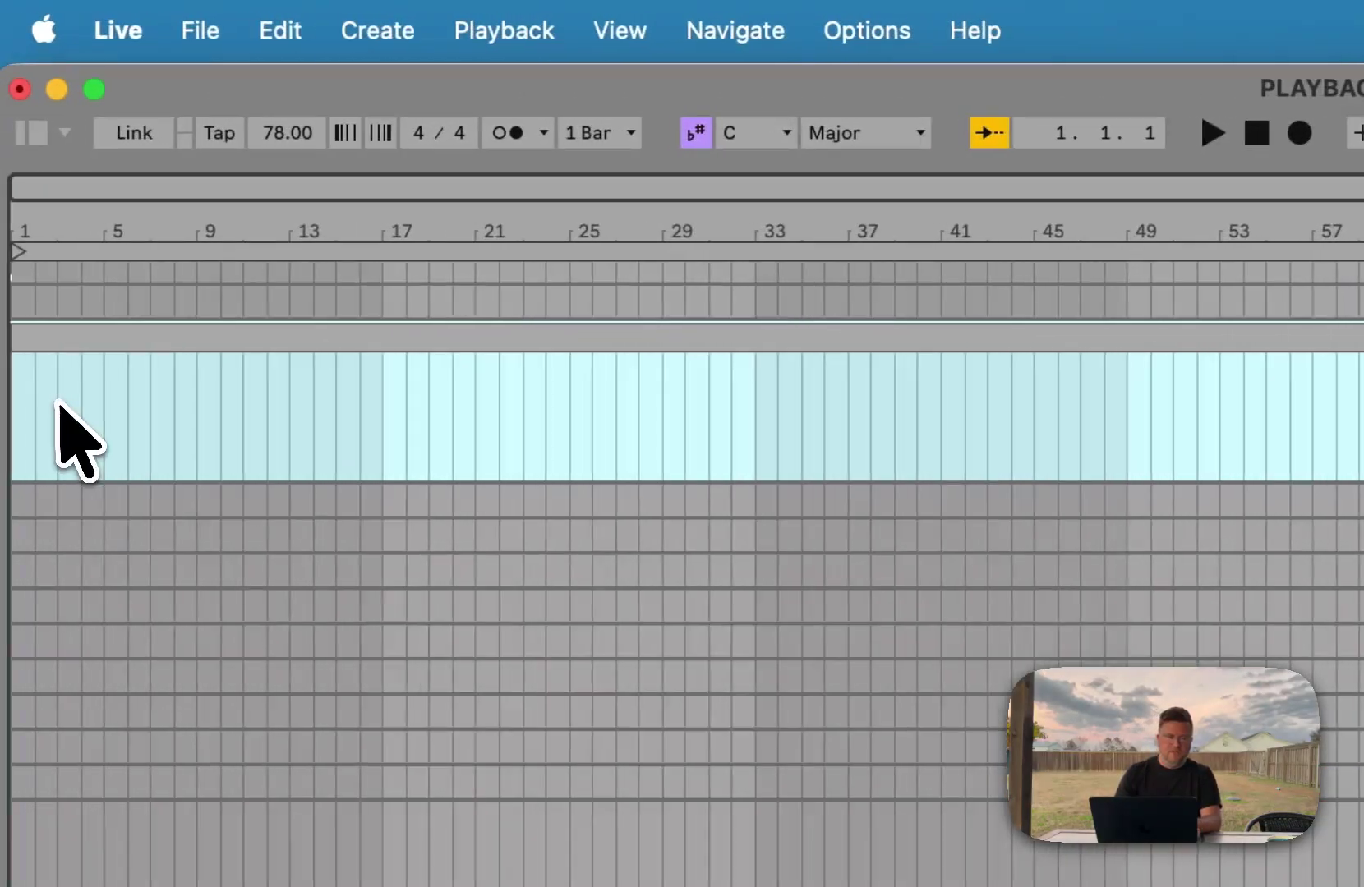
click(64, 395)
drag(63, 394, 19, 393)
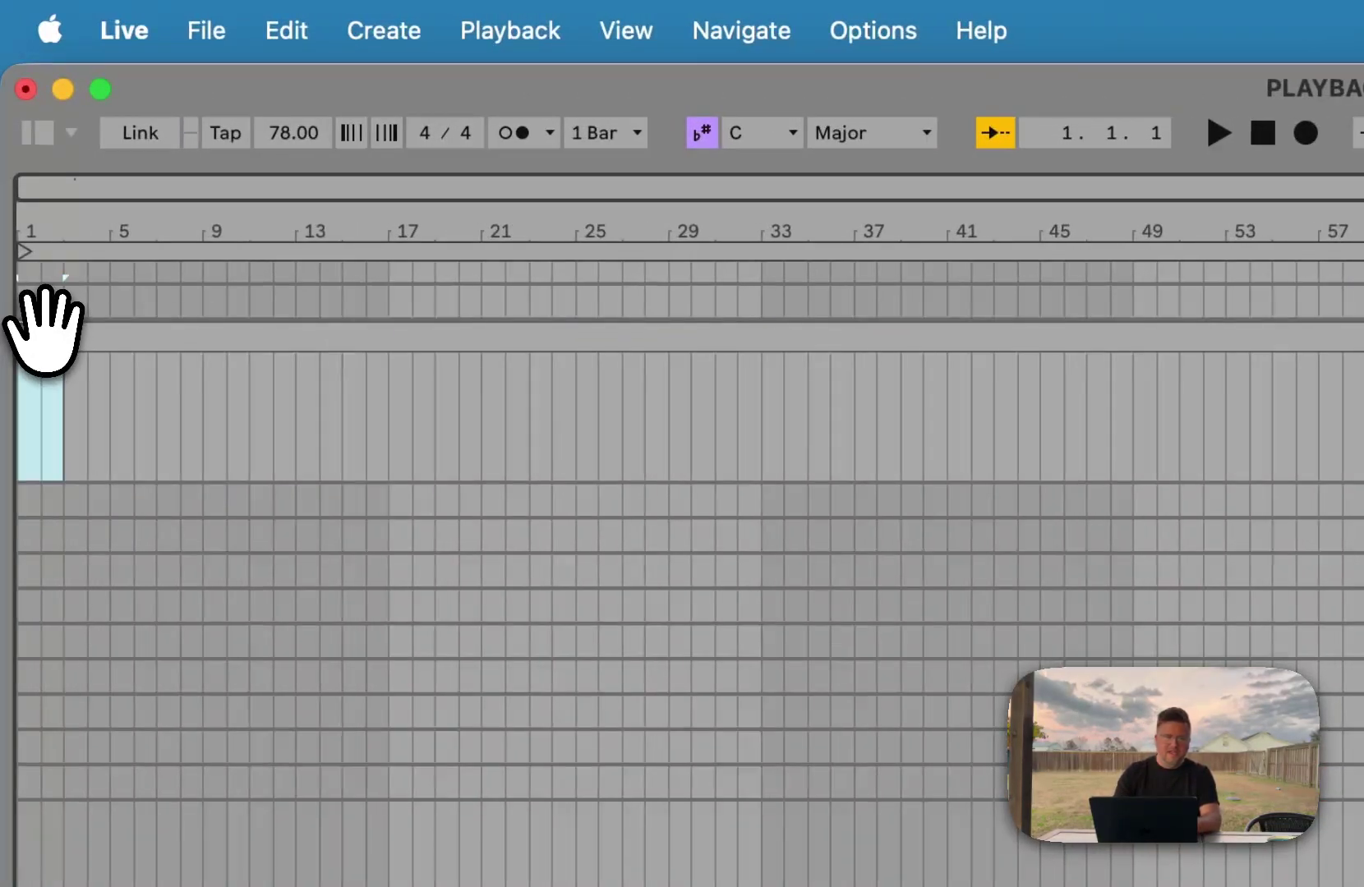
scroll(46, 324, up, 5)
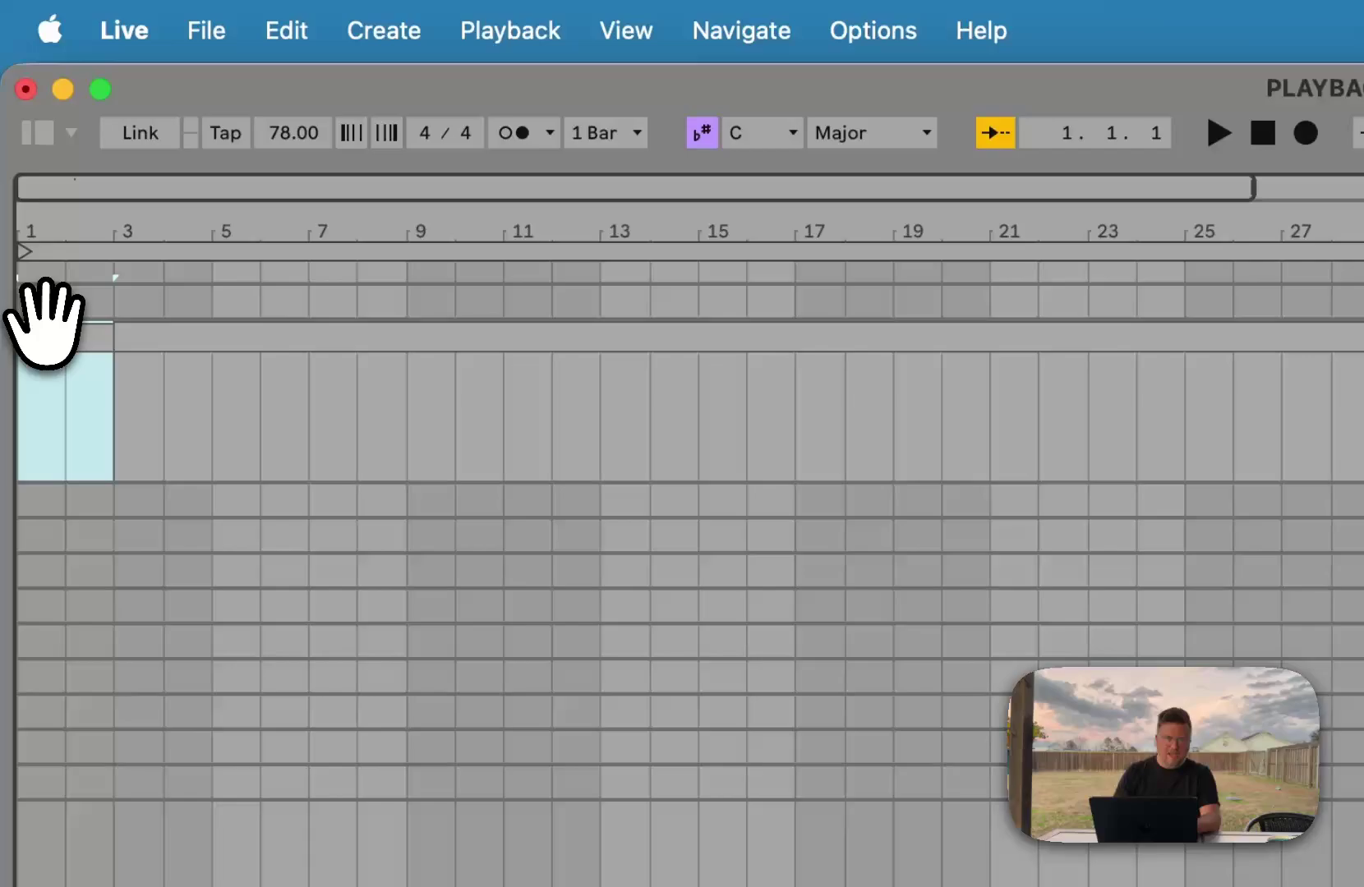
scroll(72, 319, left, 3)
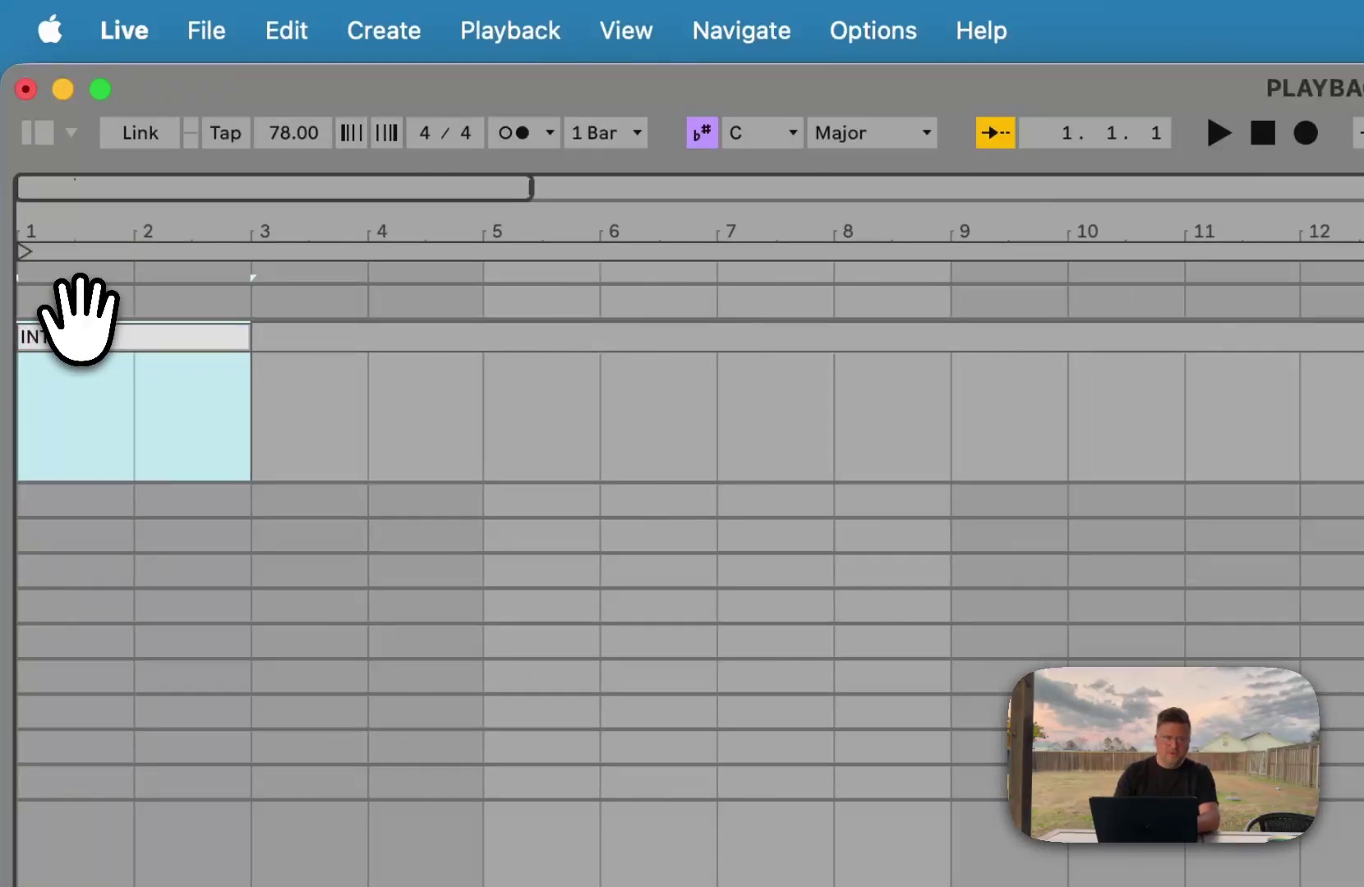
- Create a section clip from bar 3 named VERSE
click(466, 333)
key(super+r)
text(VERSE)
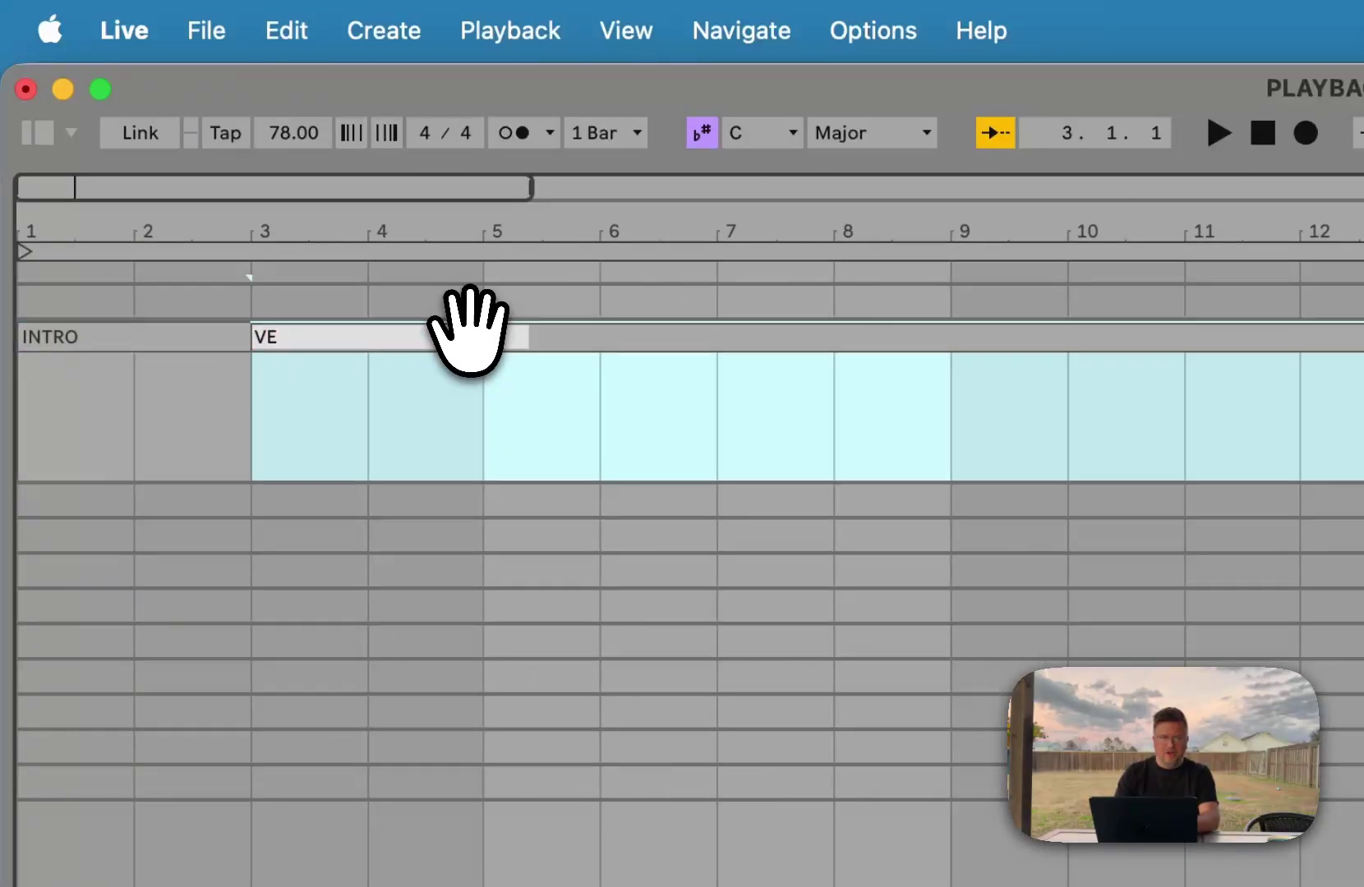
key(Return)
- Split the section clip at bar 6 to form the CHORUS section running to bar 84
click(600, 426)
key(super+e)
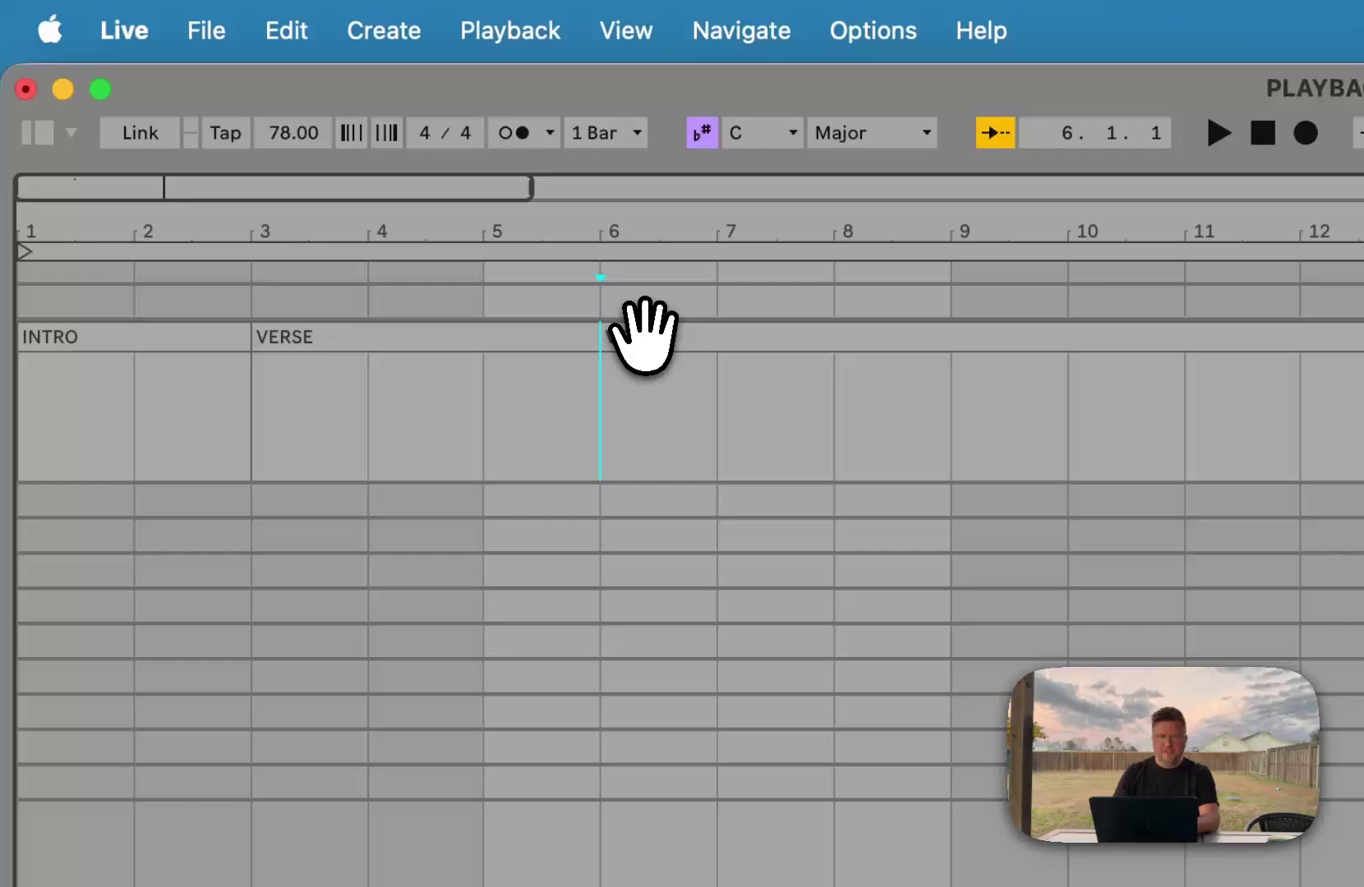
click(645, 333)
key(super+r)
key(Escape)
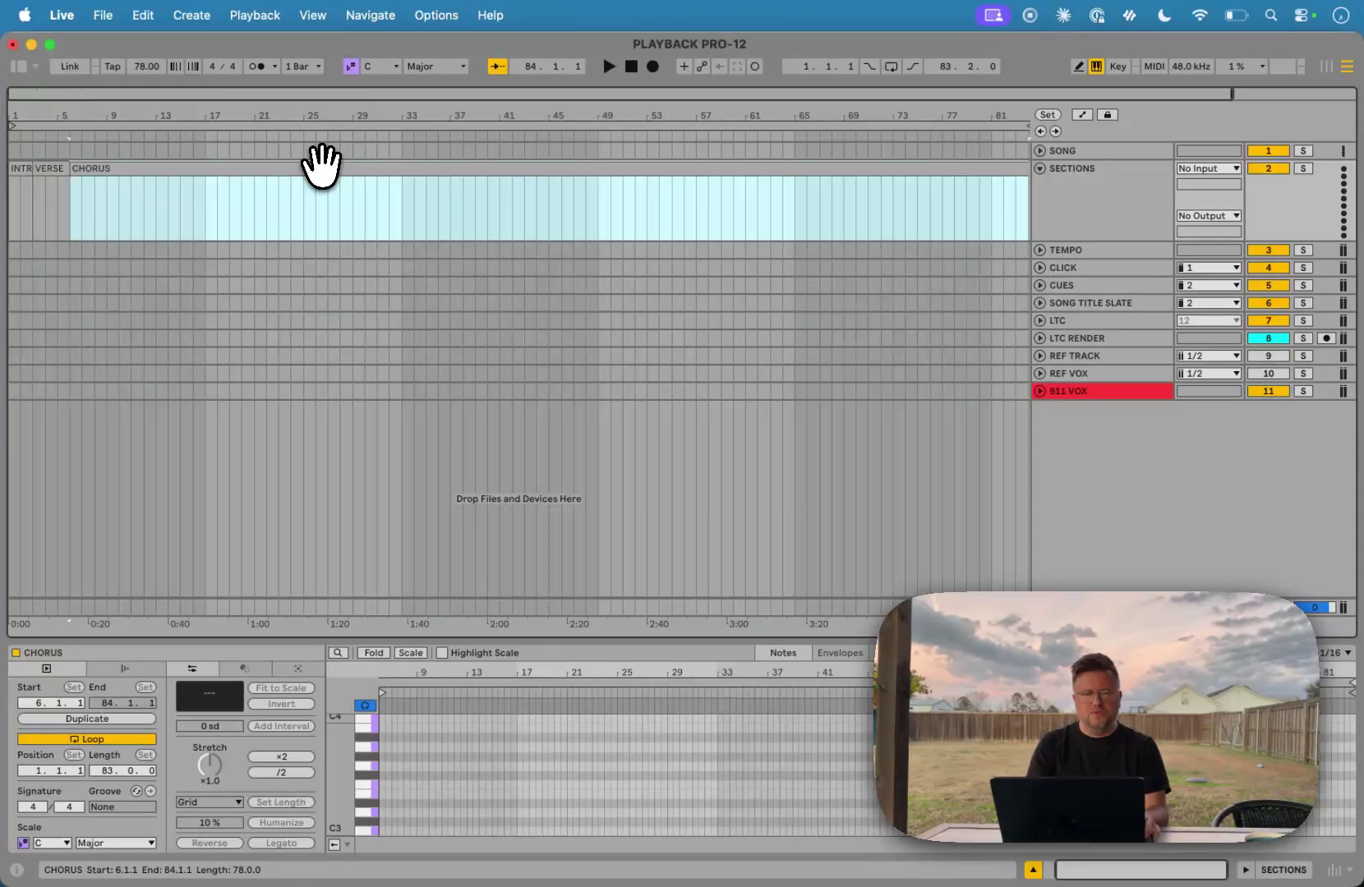
- Try deleting the section clips and duplicating VERSE, undoing both changes
shift+click(22, 164)
key(Delete)
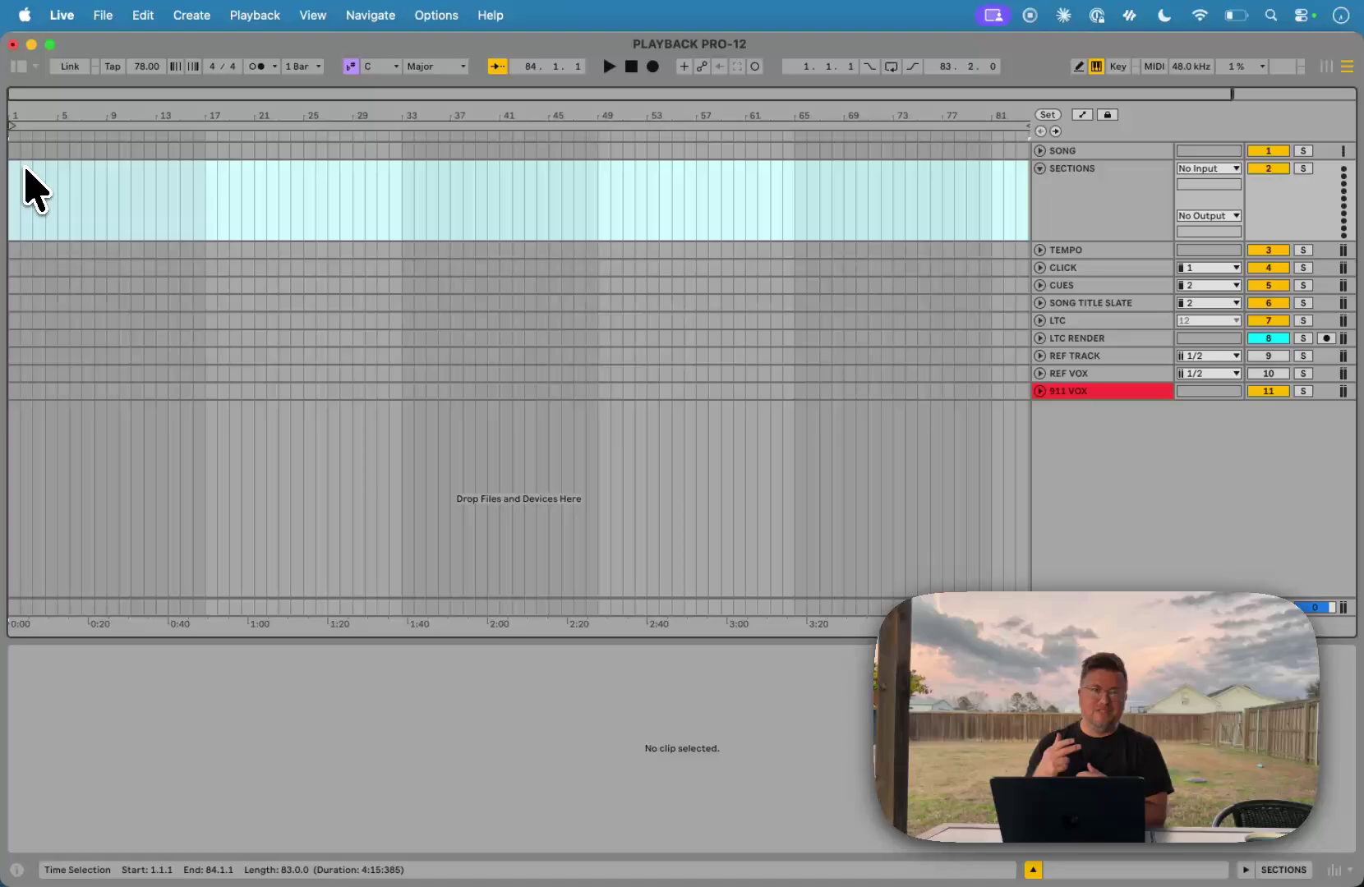
key(super+v)
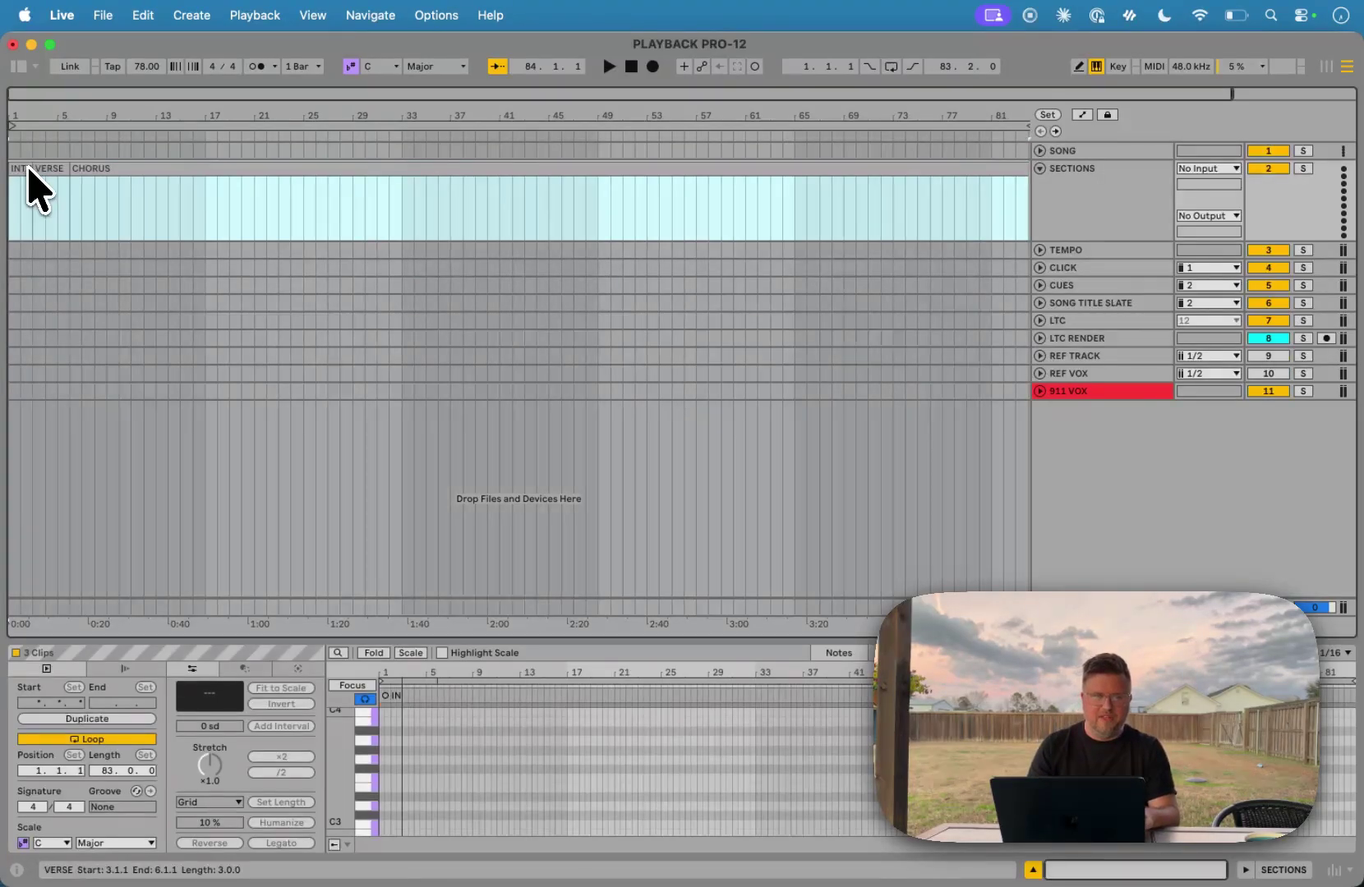
click(66, 179)
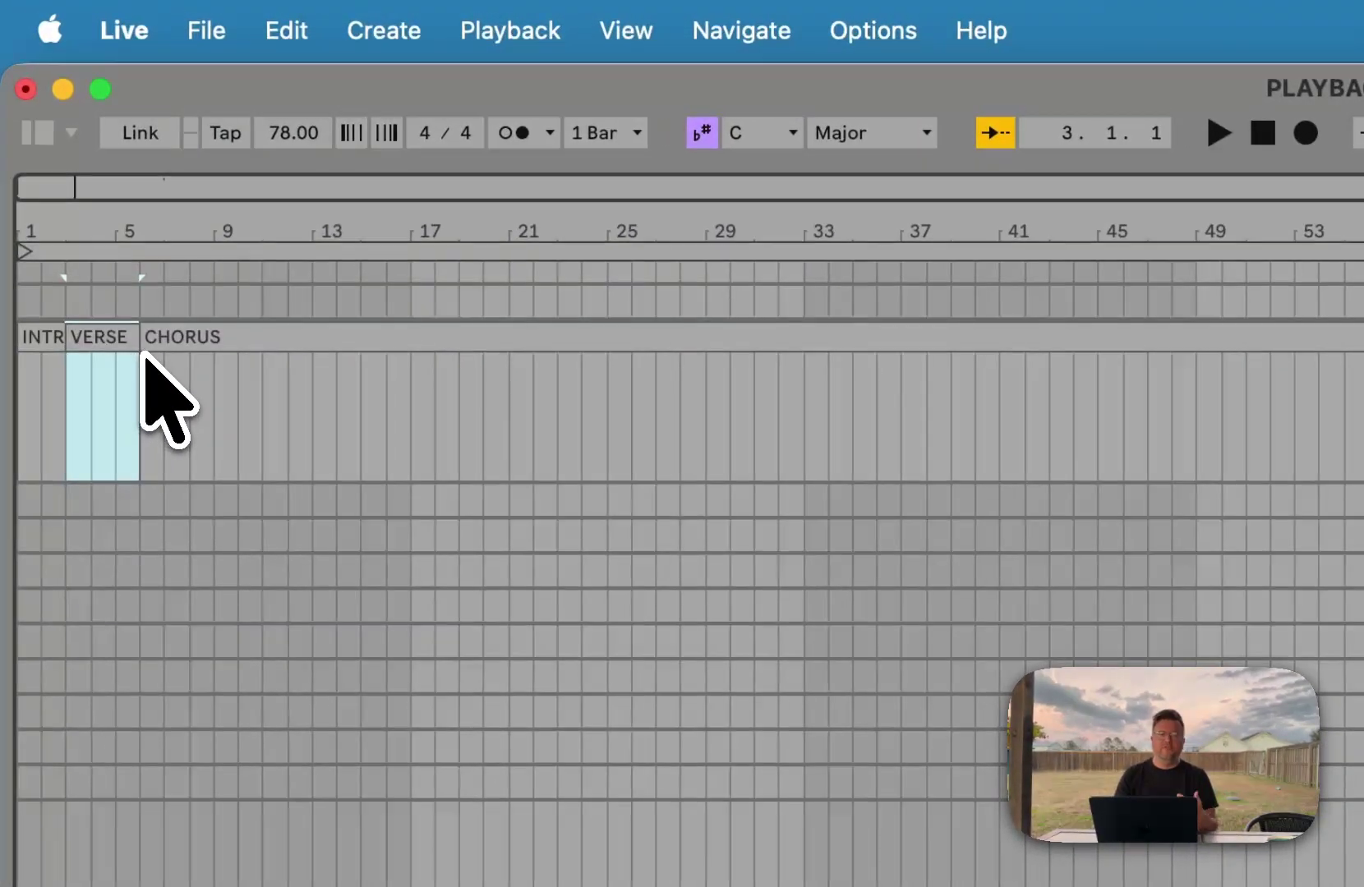
key(super+c)
key(super+d)
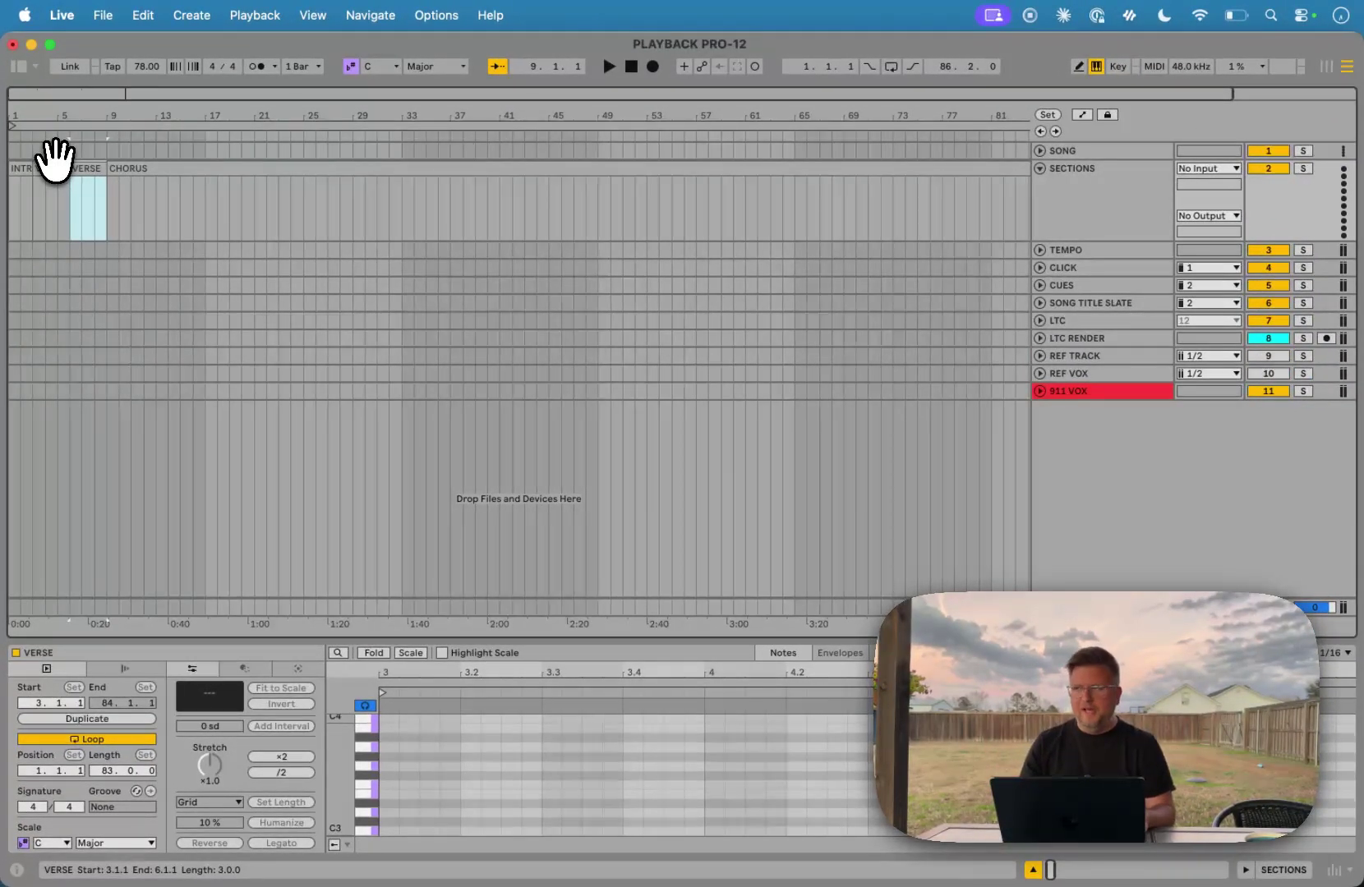
key(super+z)
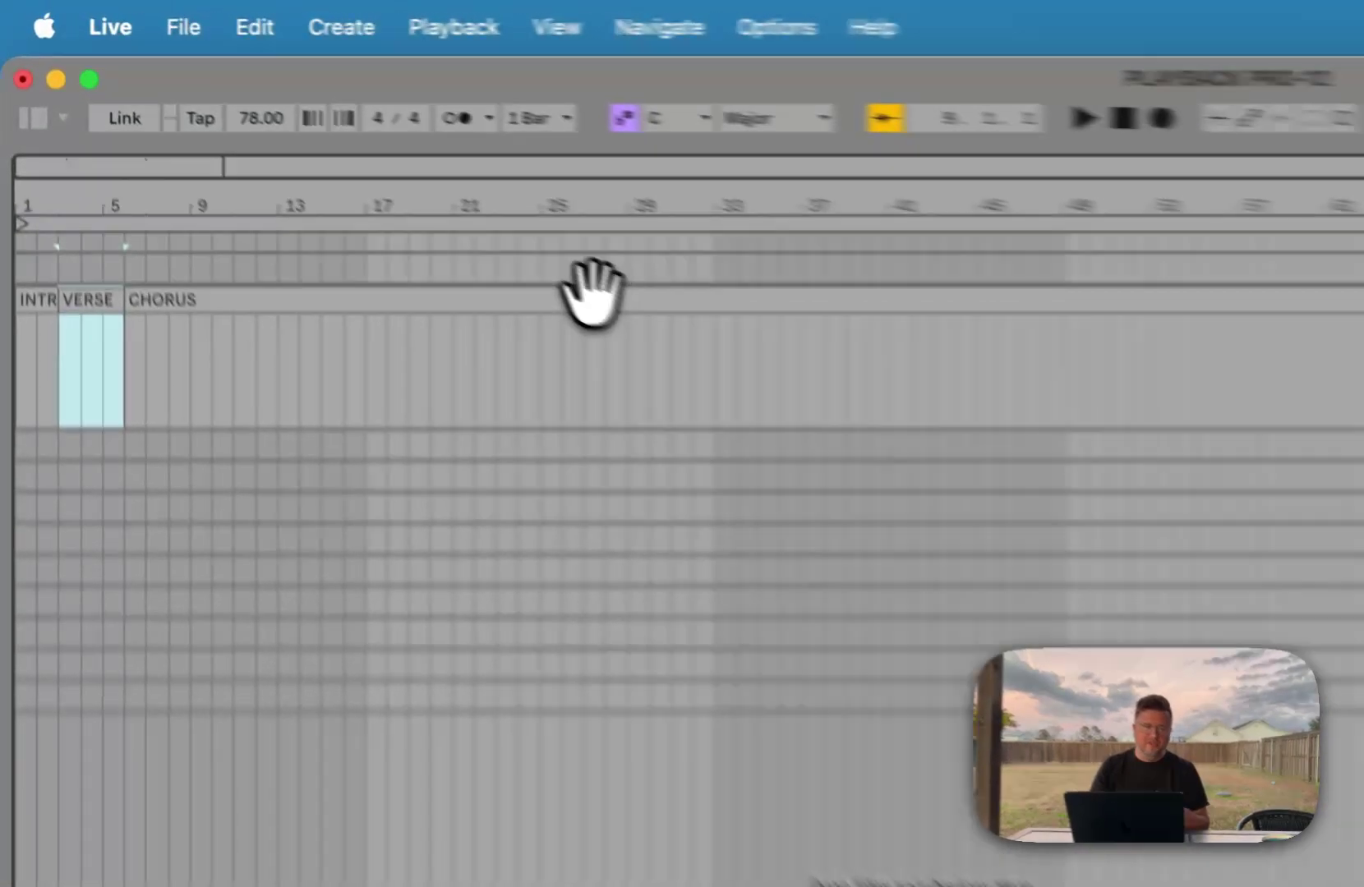
- Select the CHORUS and VERSE clips and fold the SECTIONS track to one row
click(308, 168)
shift+click(37, 337)
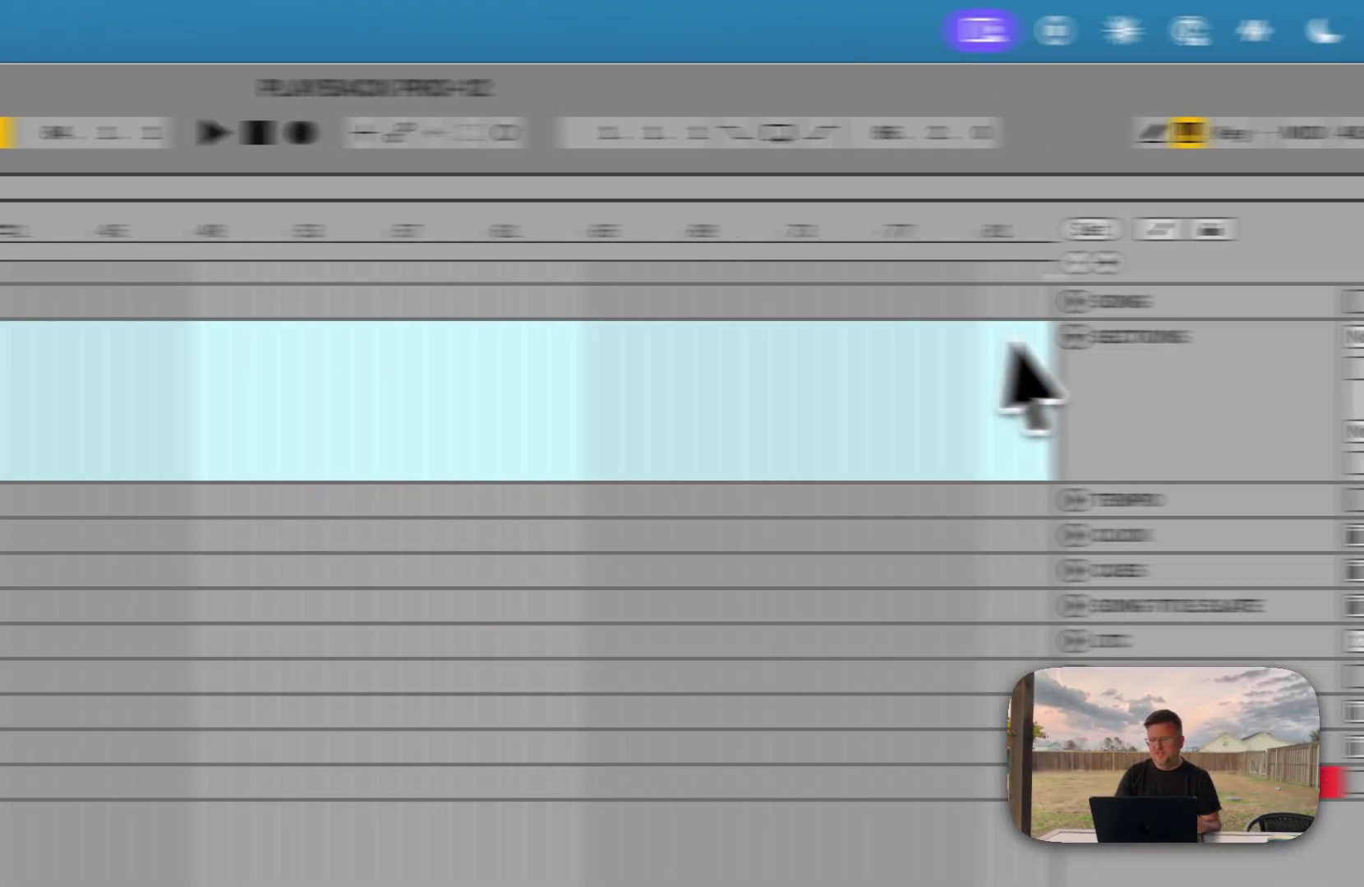
click(933, 337)
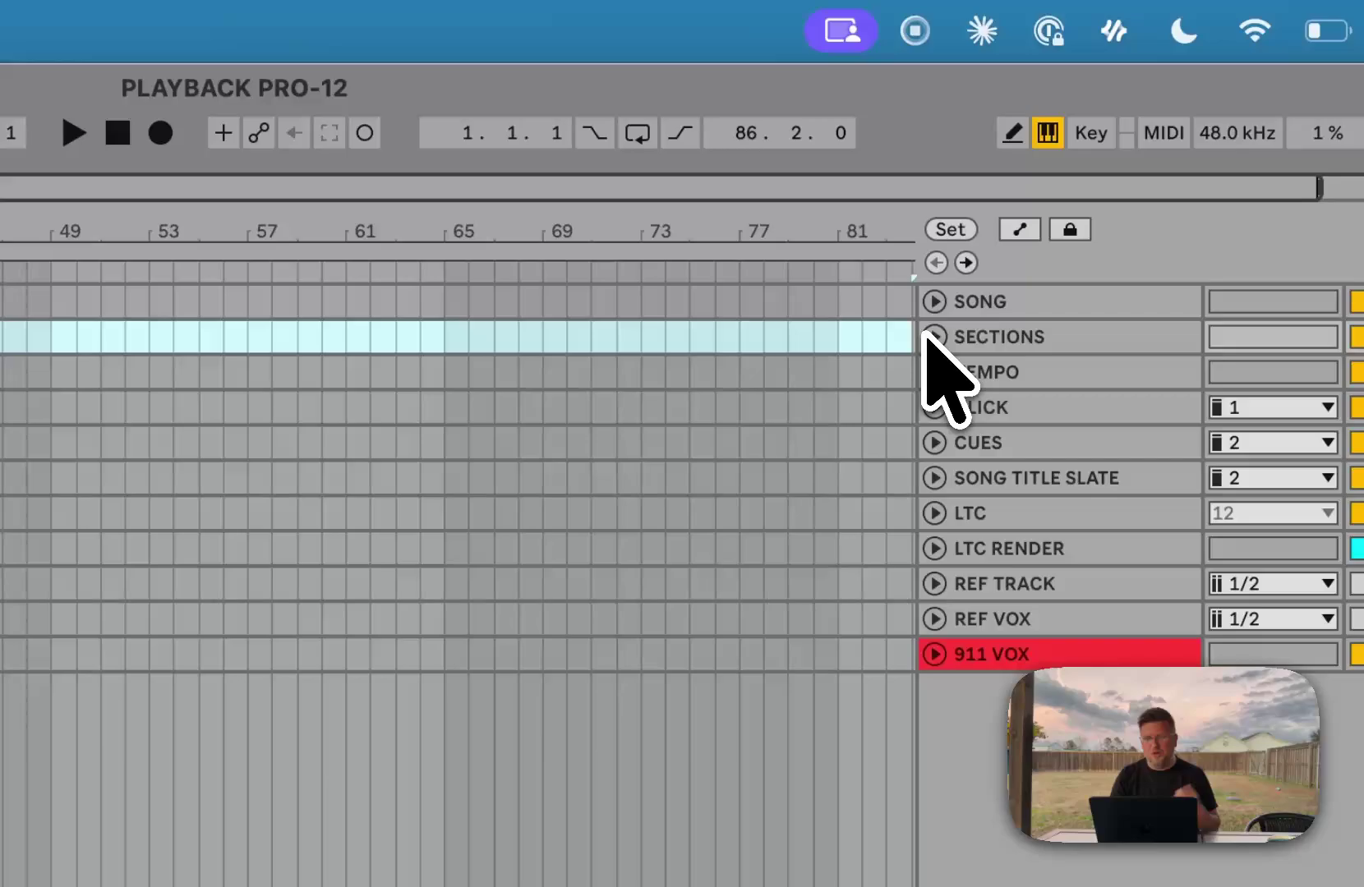
click(997, 378)
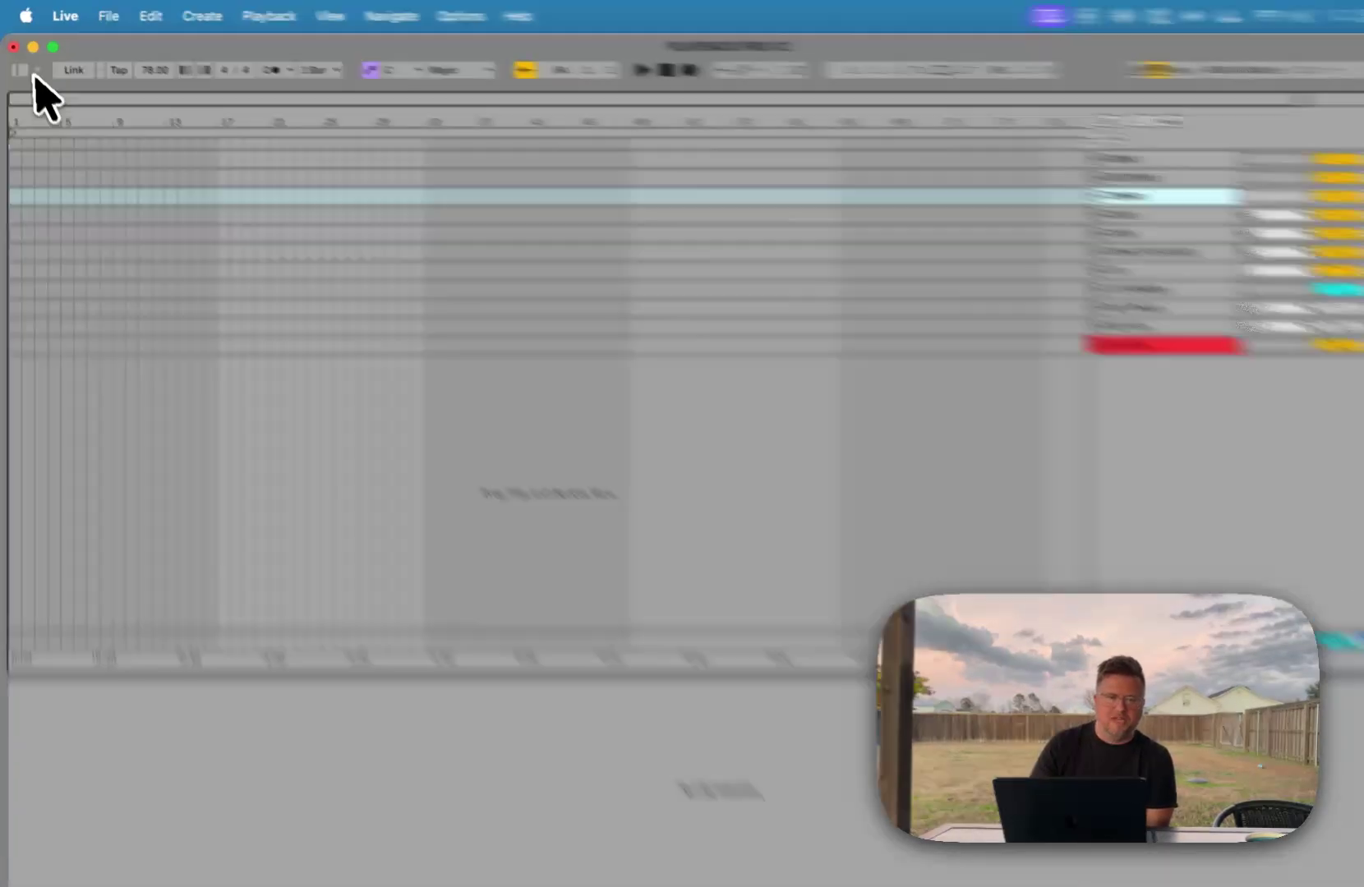
- Place the 50 BPM clip from PLAYBACK PRO-12.als > TEMPO at bar 1 of the TEMPO track
click(20, 69)
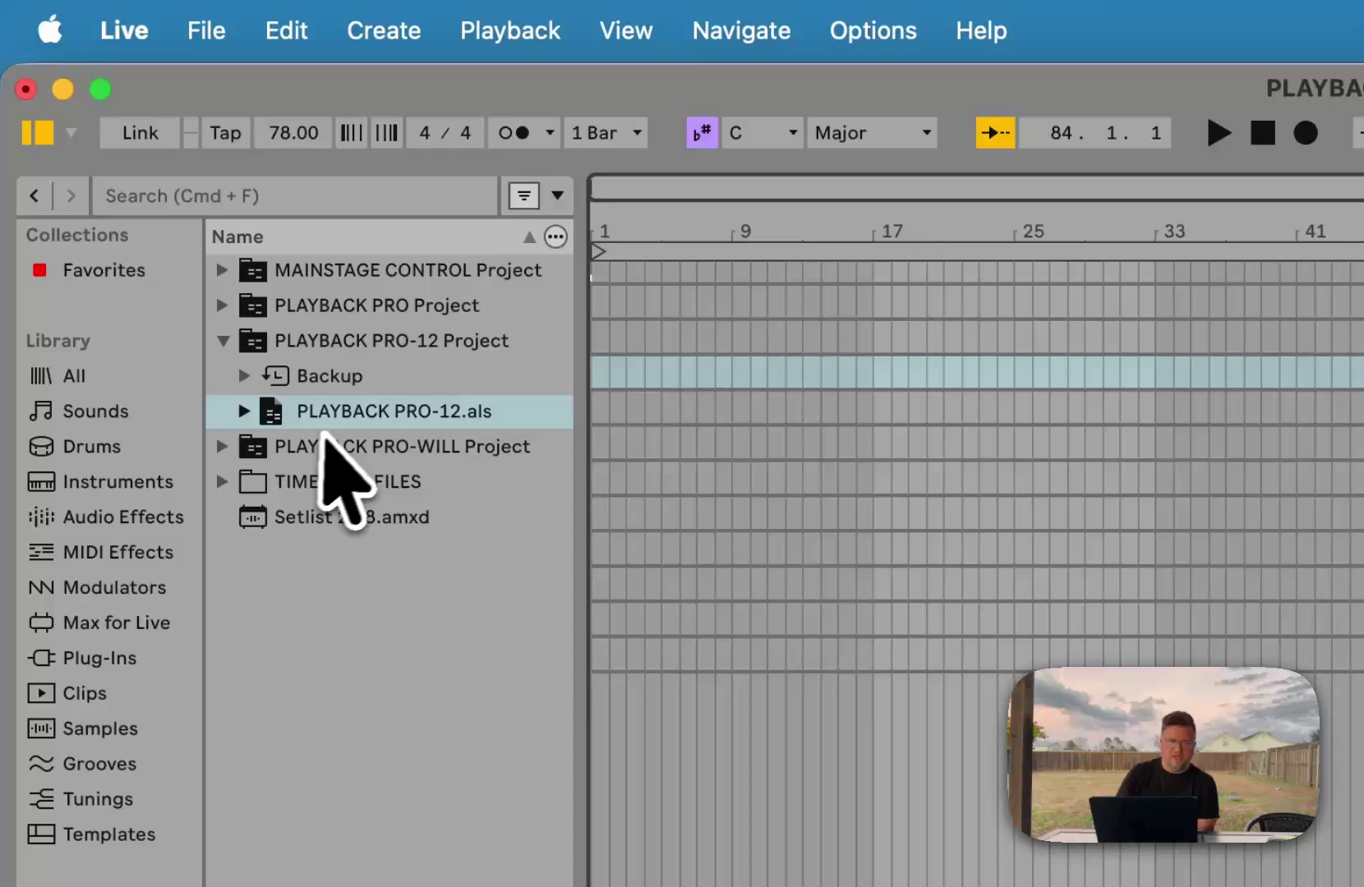
click(244, 411)
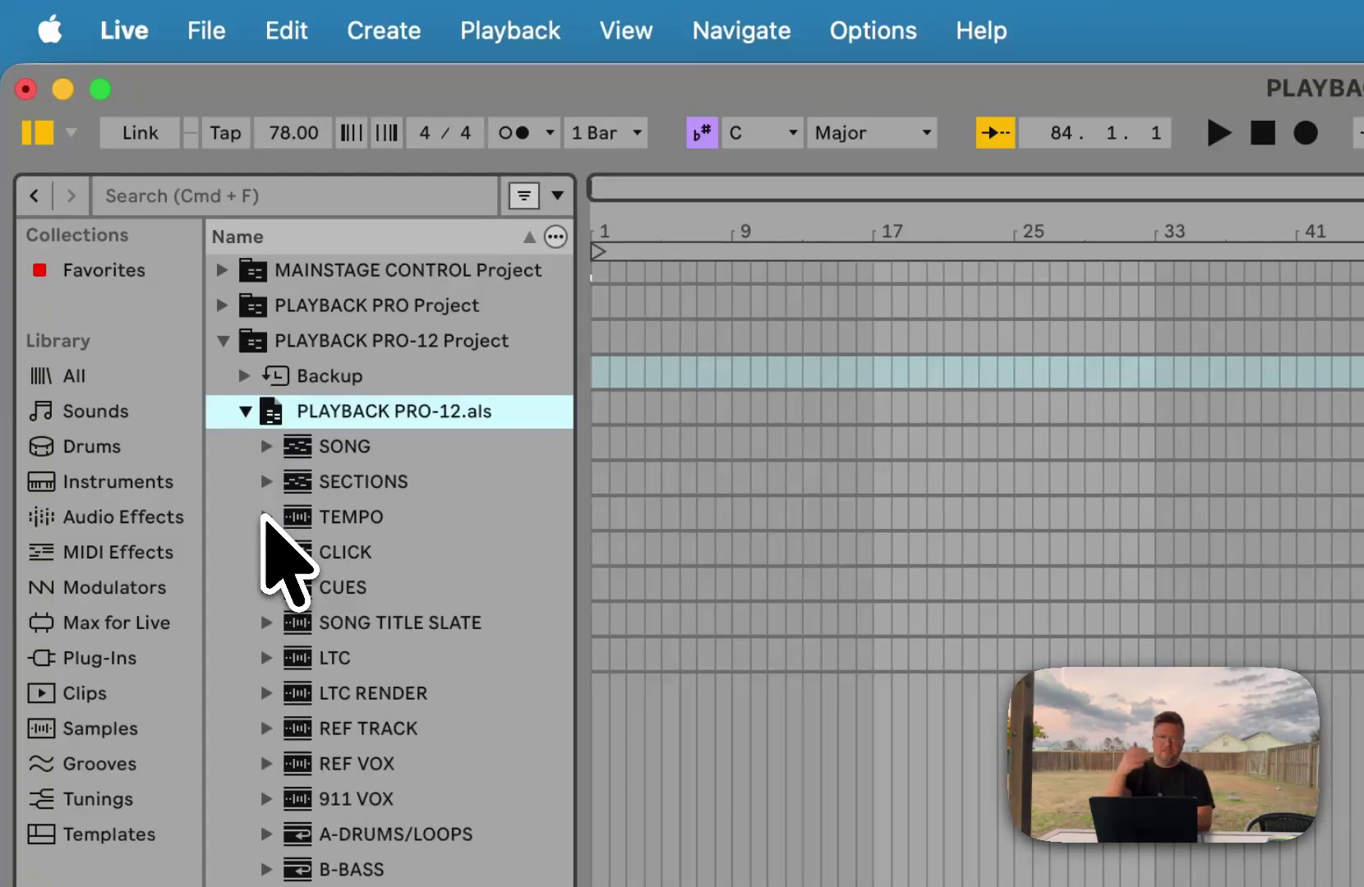
click(266, 518)
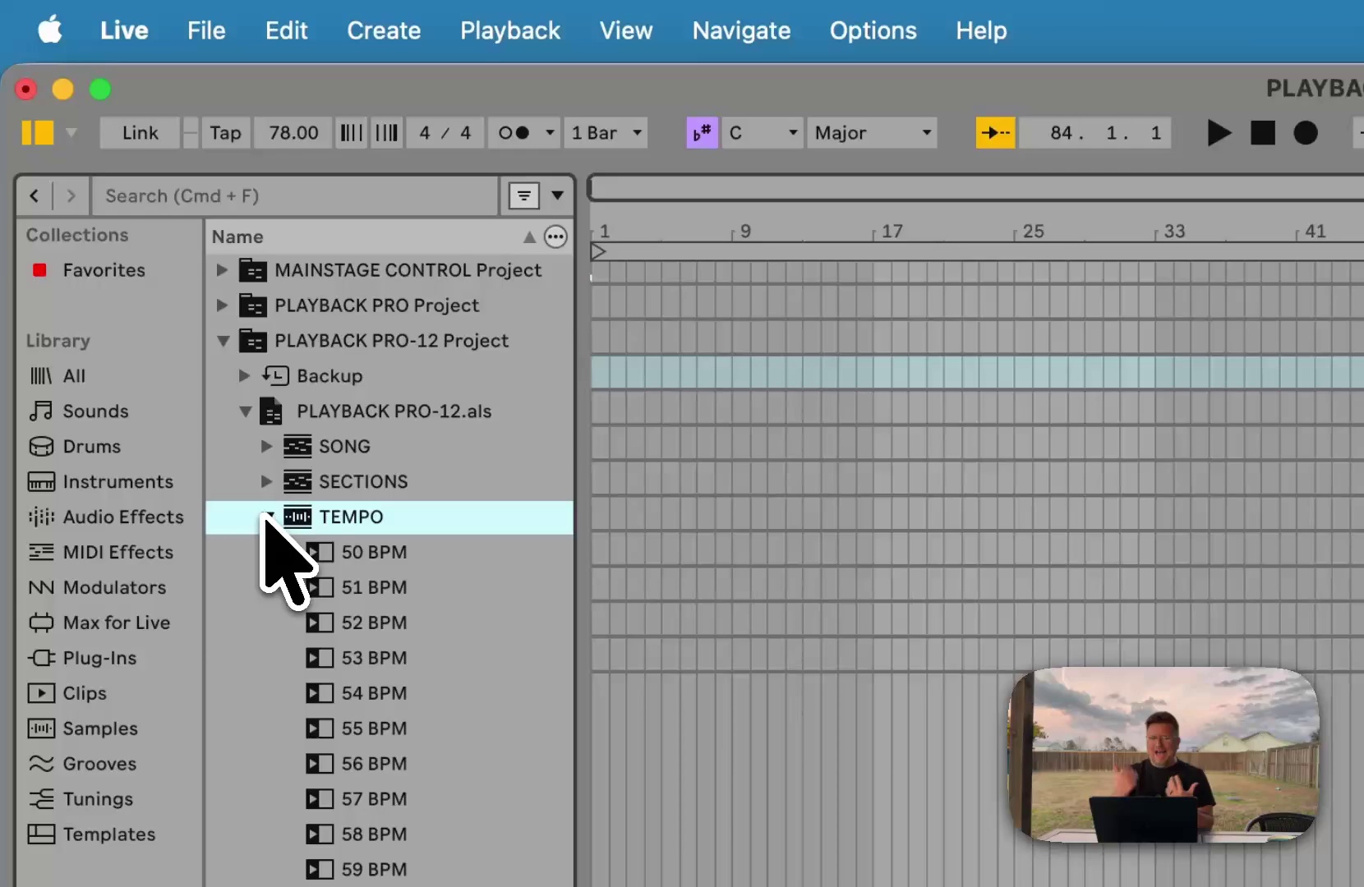
click(388, 551)
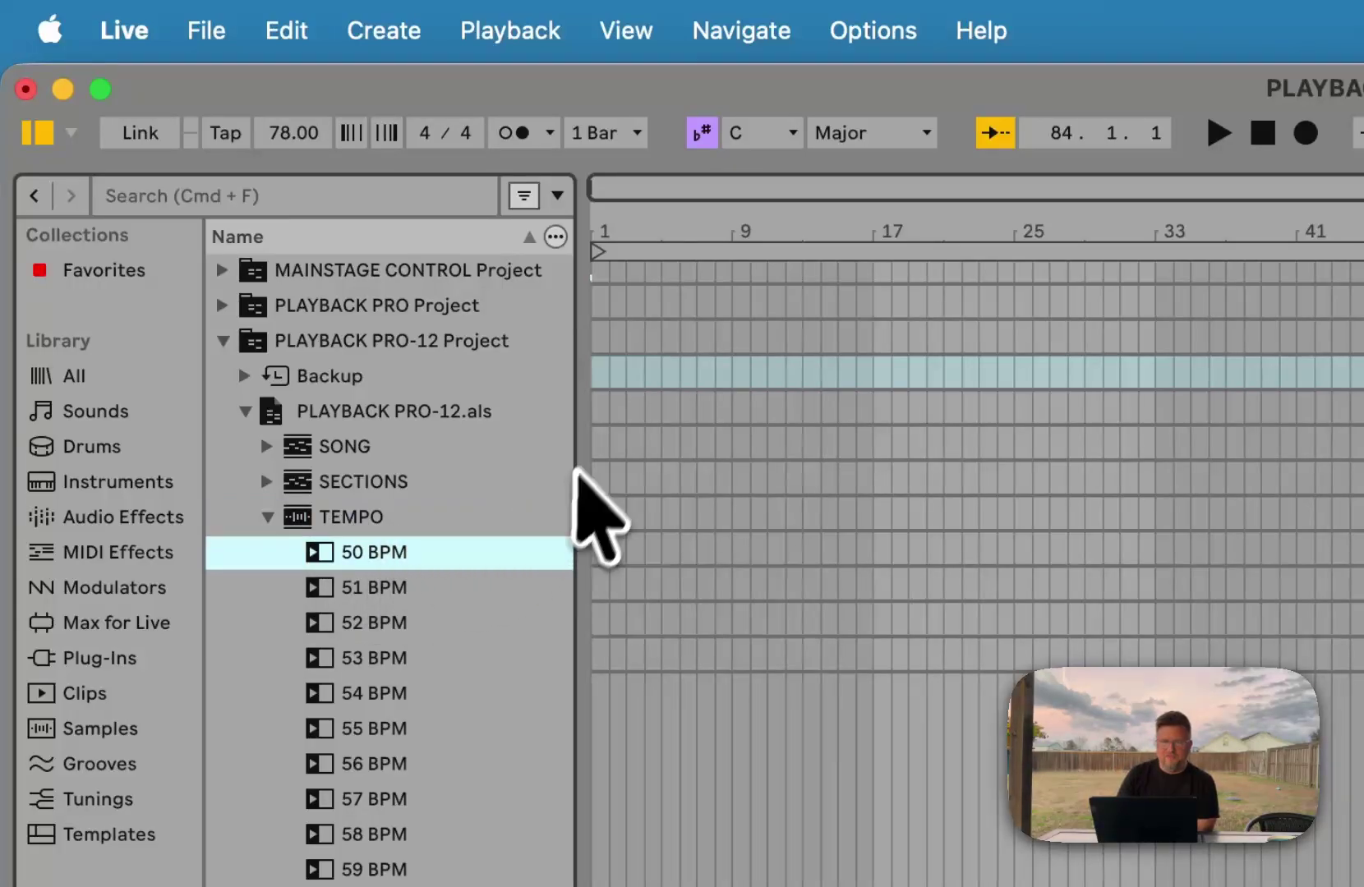
drag(604, 369, 605, 371)
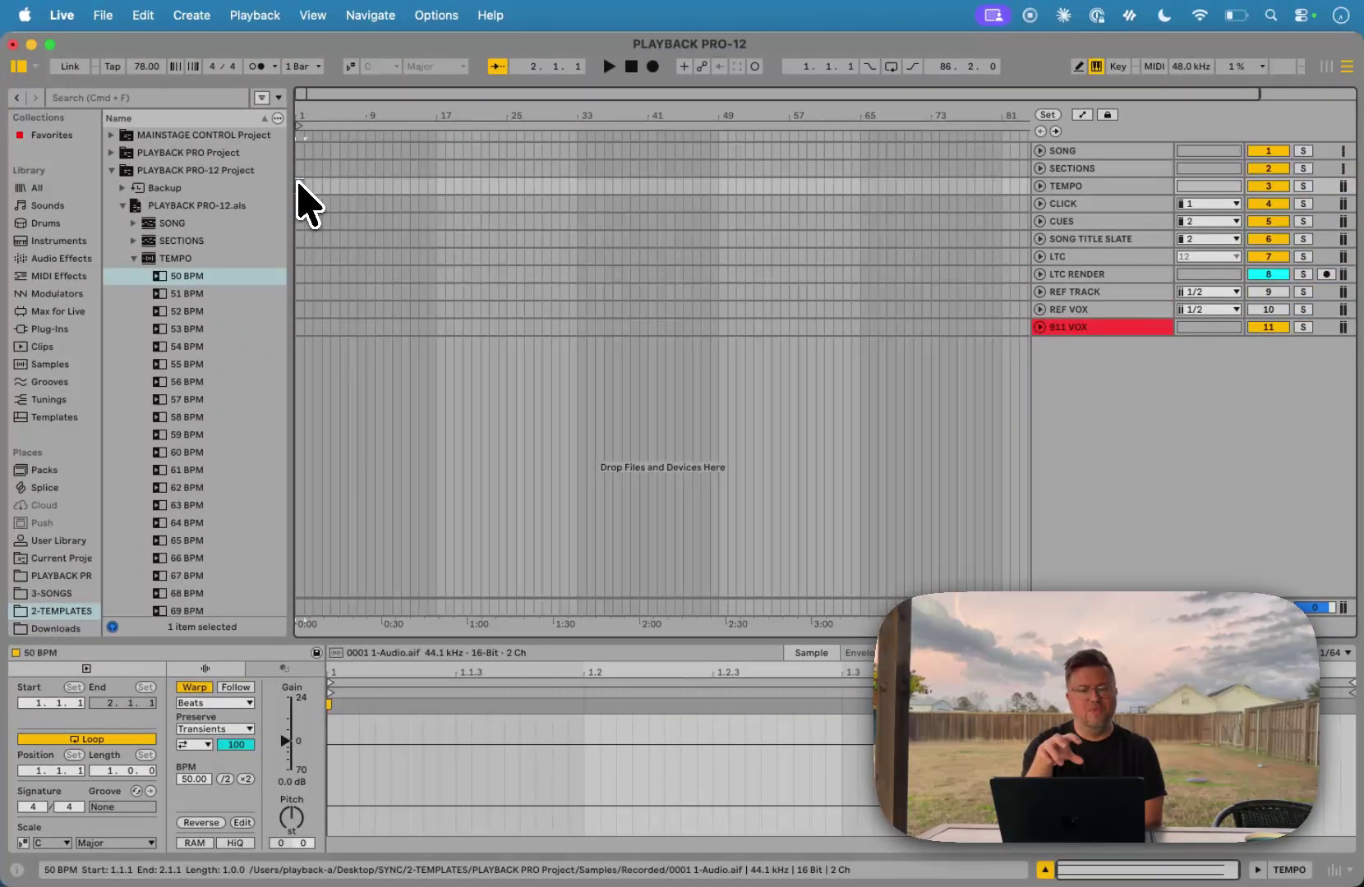
drag(308, 204, 298, 189)
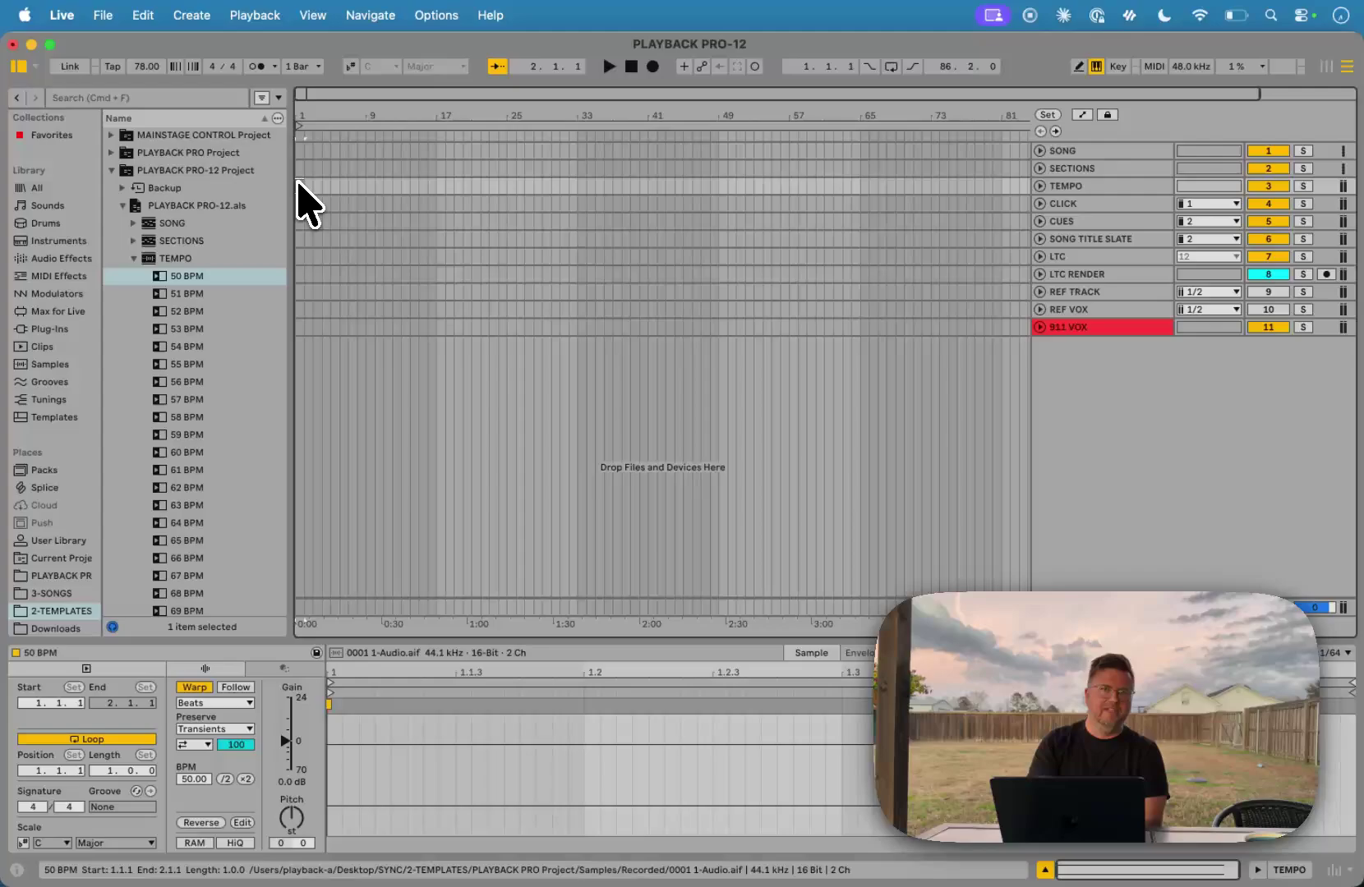
- Set the tempo clip to 100 BPM with Lead on, rename it '100 BPM', extend to bar 9
click(207, 774)
text(100)
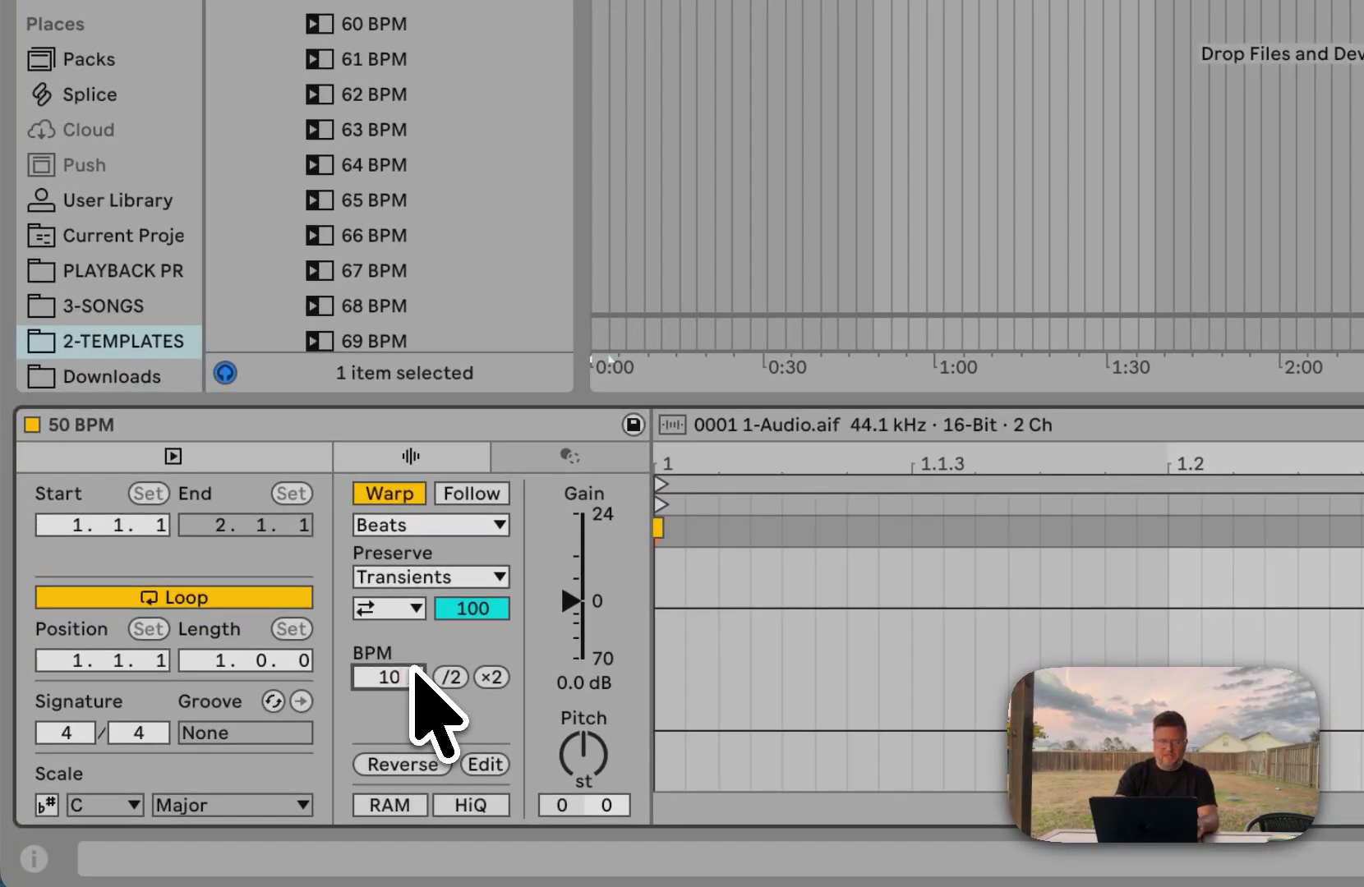
key(Return)
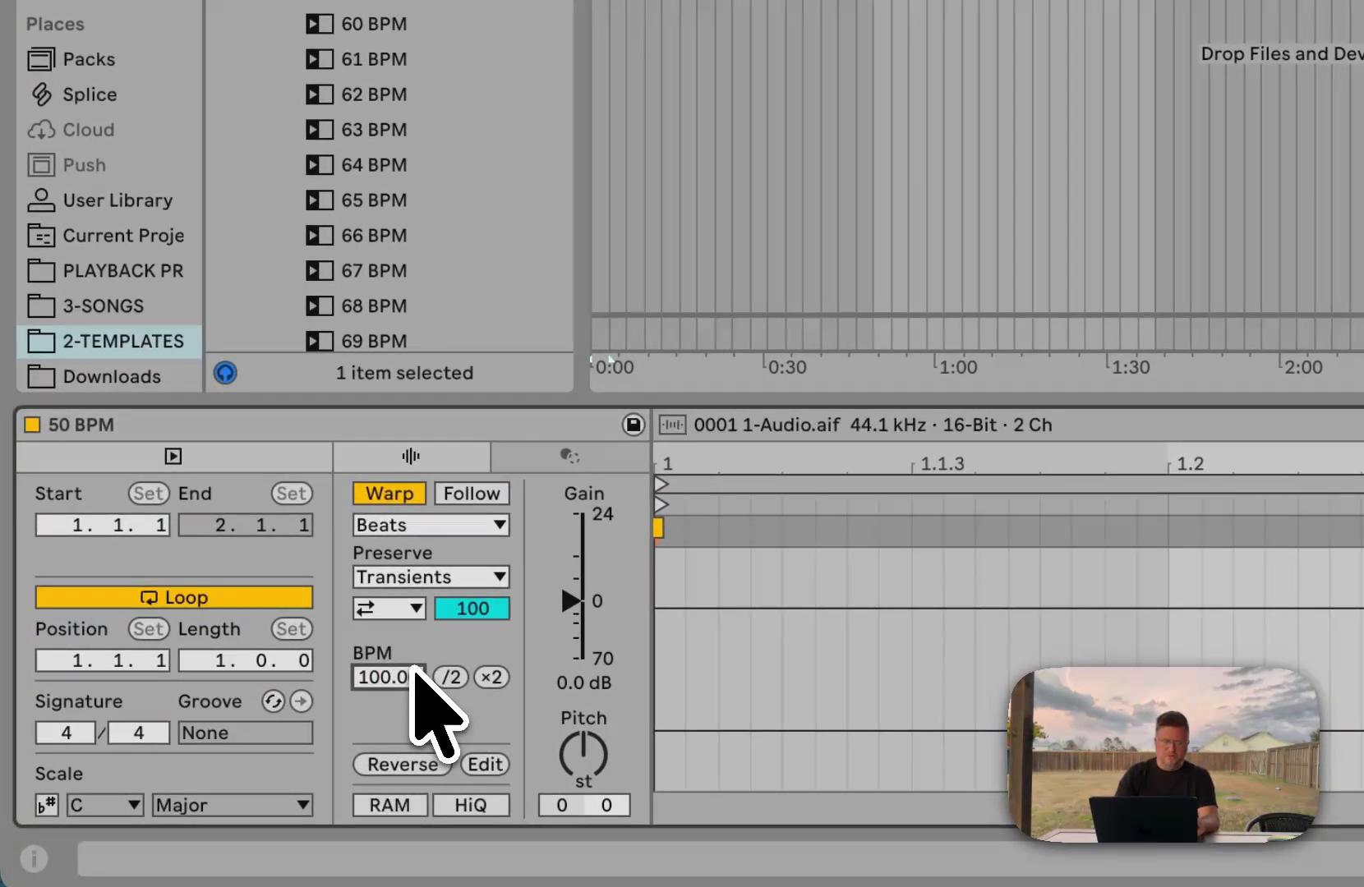
click(470, 492)
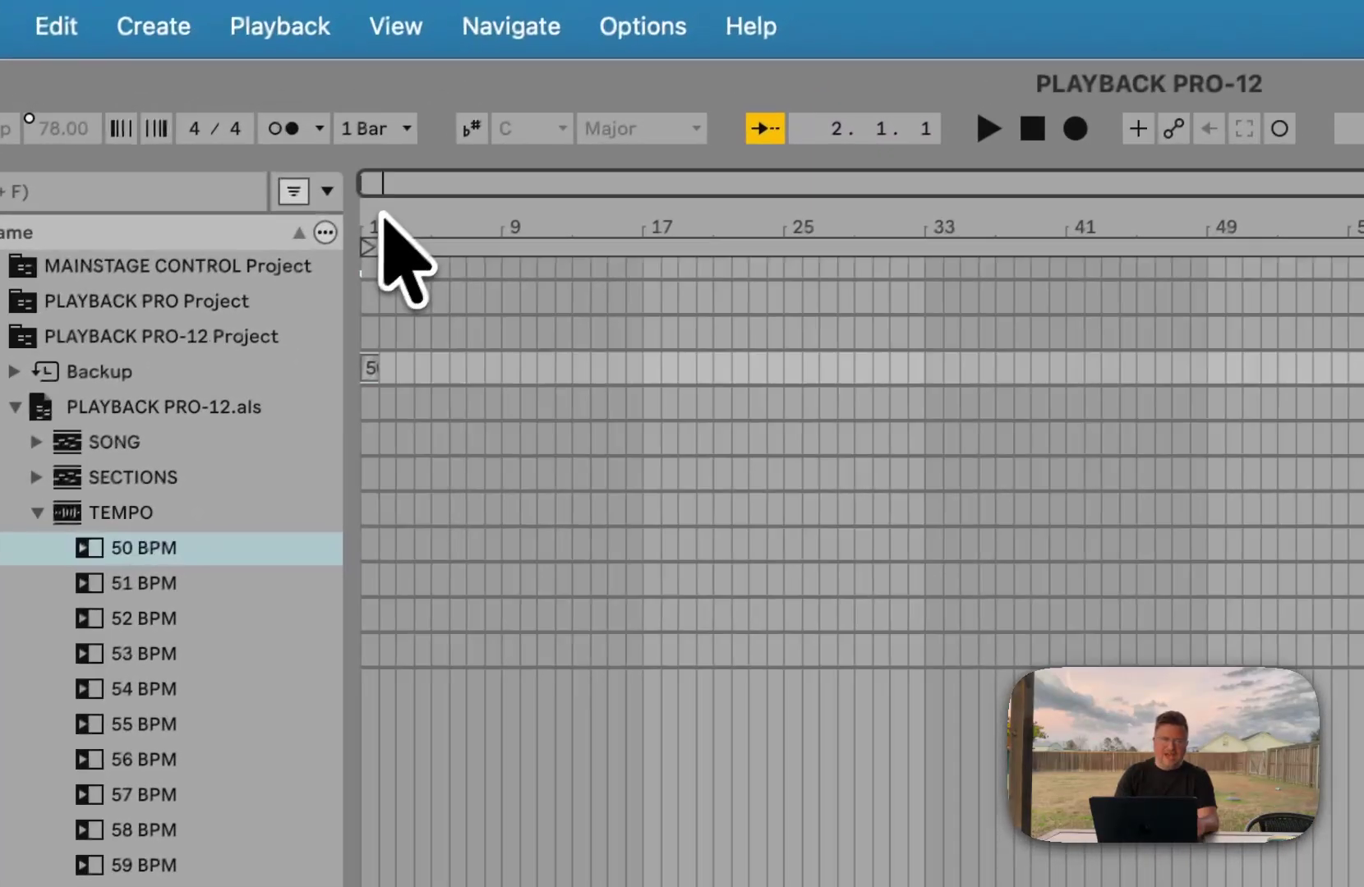
scroll(380, 215, up, 5)
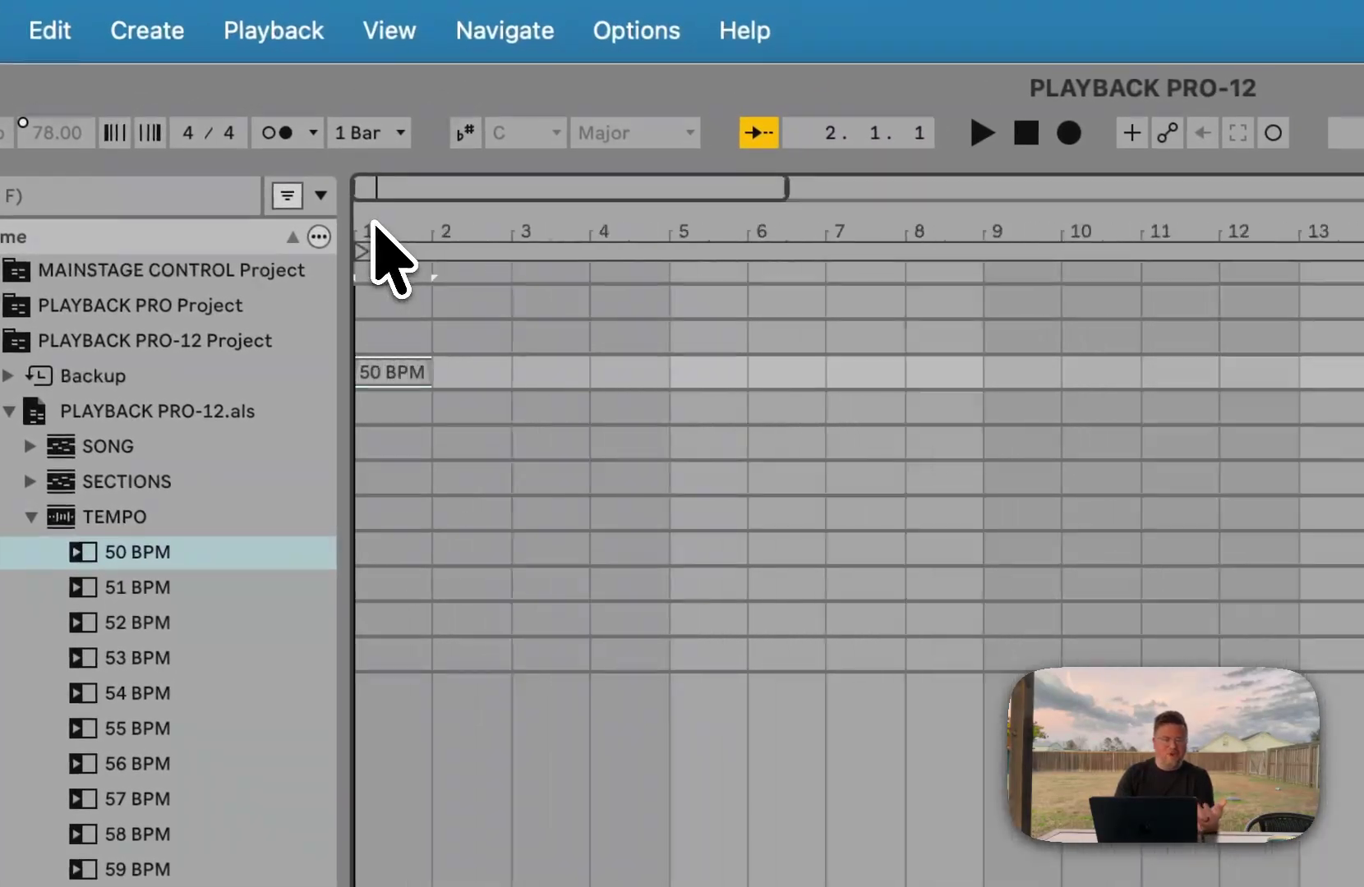
key(super+r)
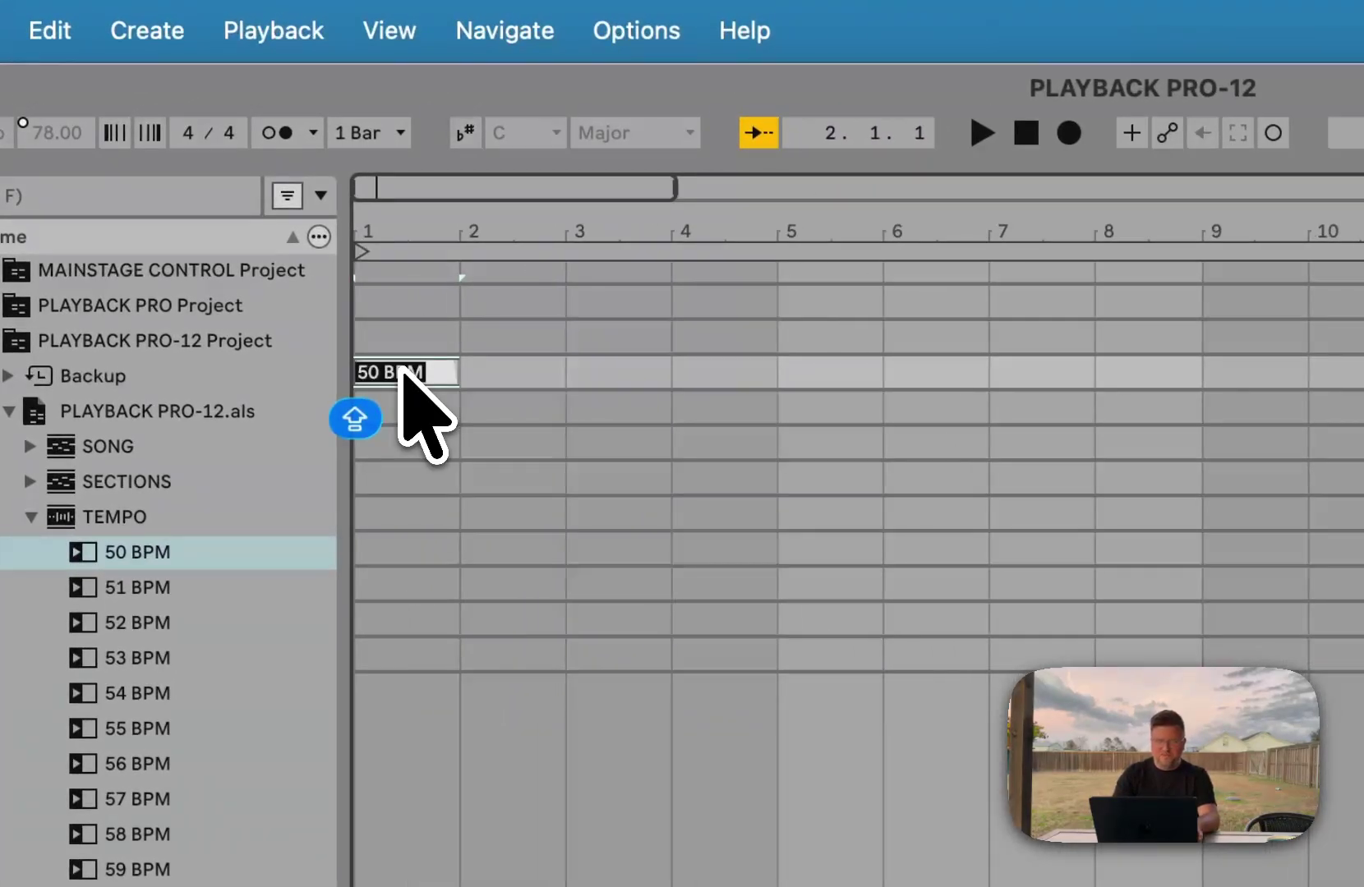
text(100 BPM)
key(Return)
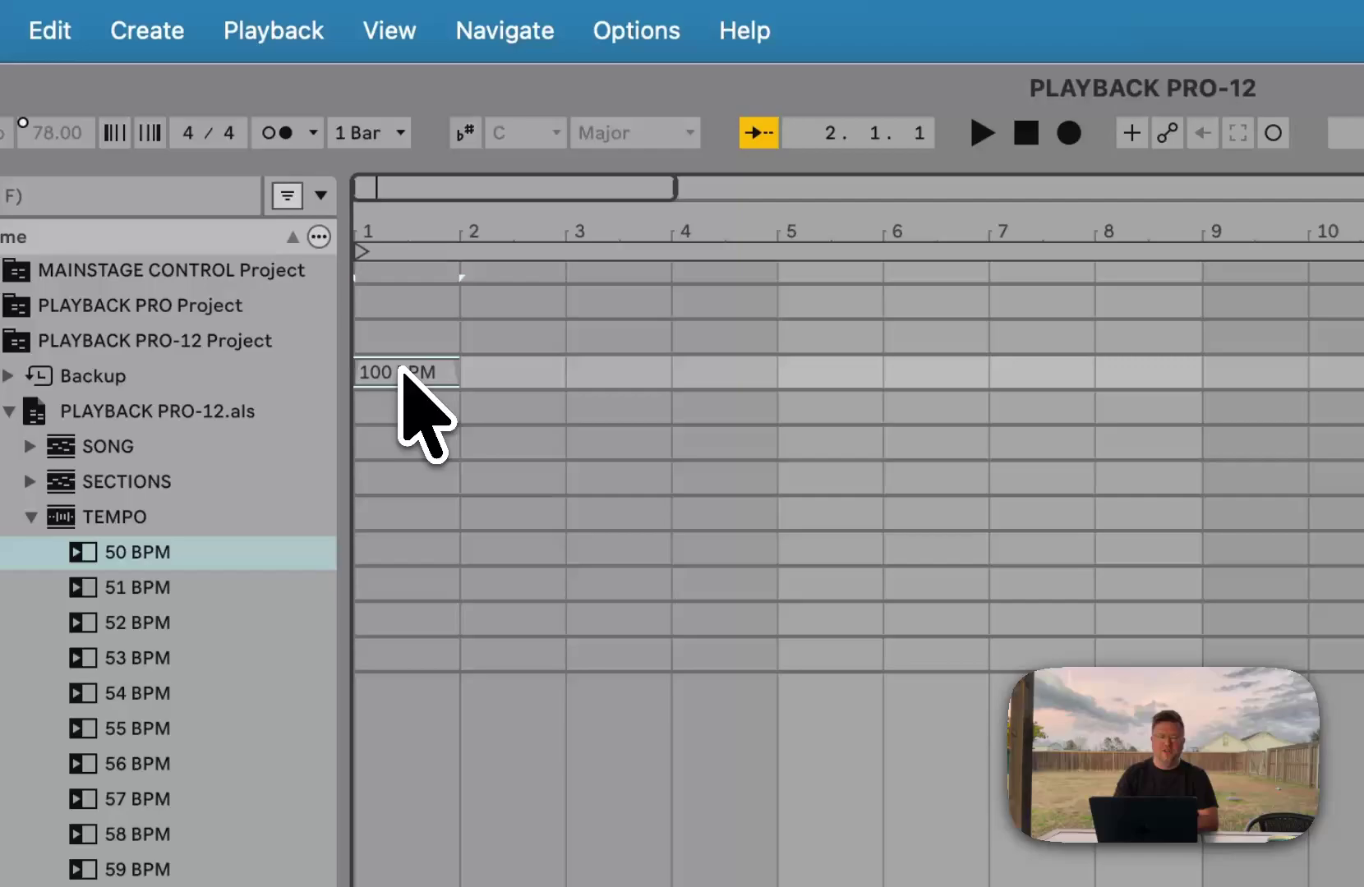
drag(457, 374, 1230, 374)
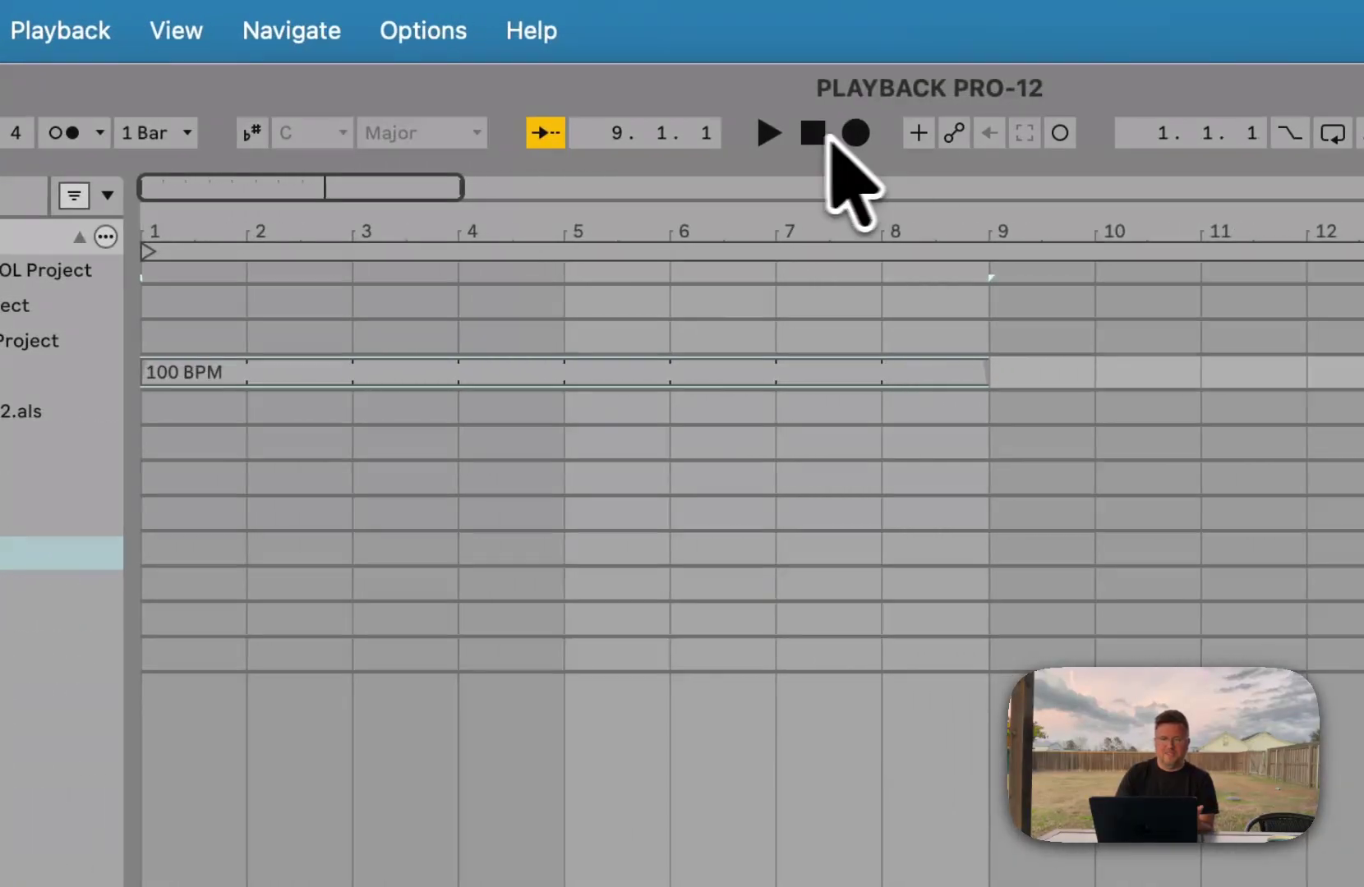
- Play the set from the start, undo twice, and delete the tempo clip
click(1263, 132)
key(space)
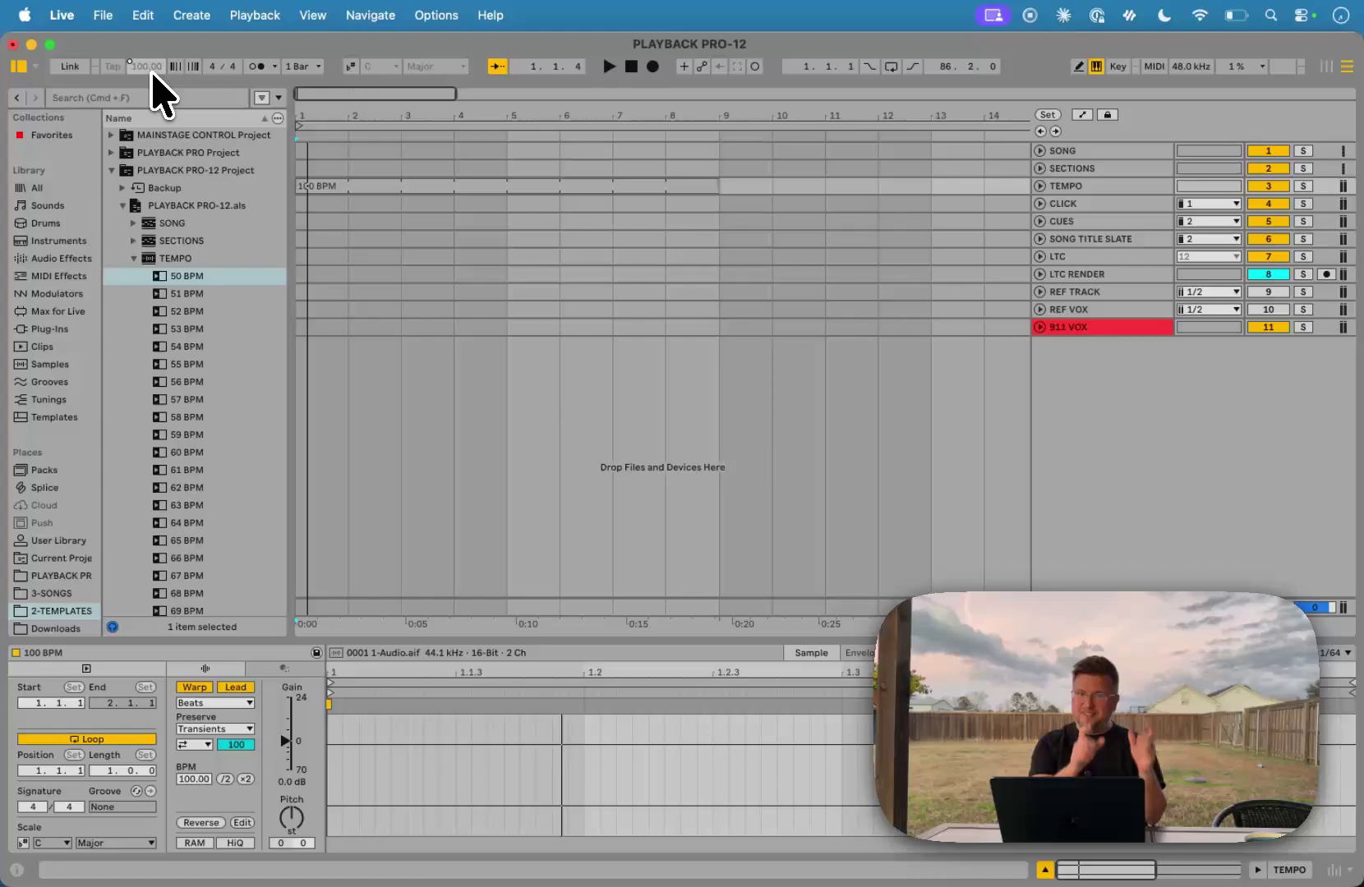
key(super+z)
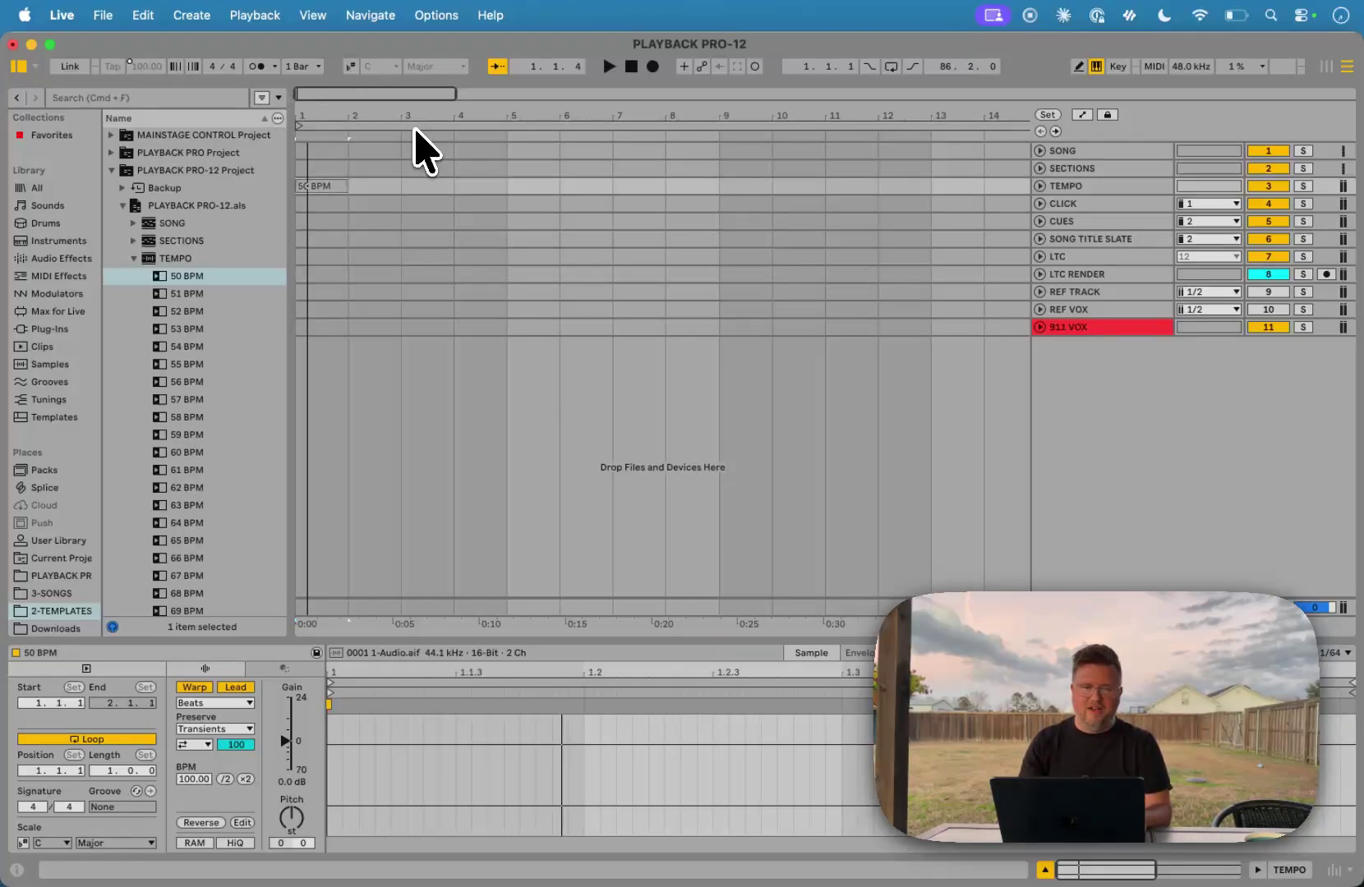
key(super+z)
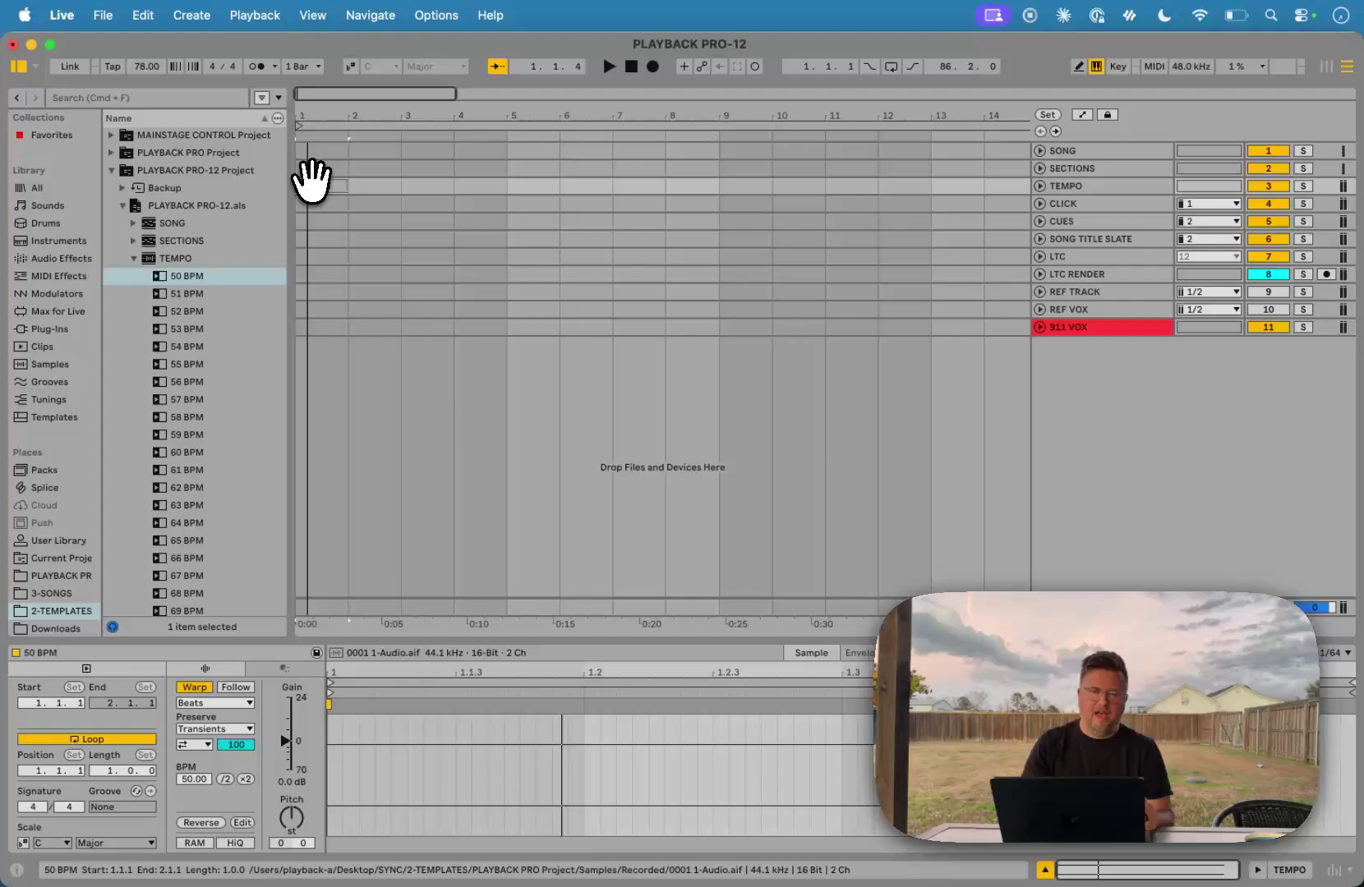
key(Delete)
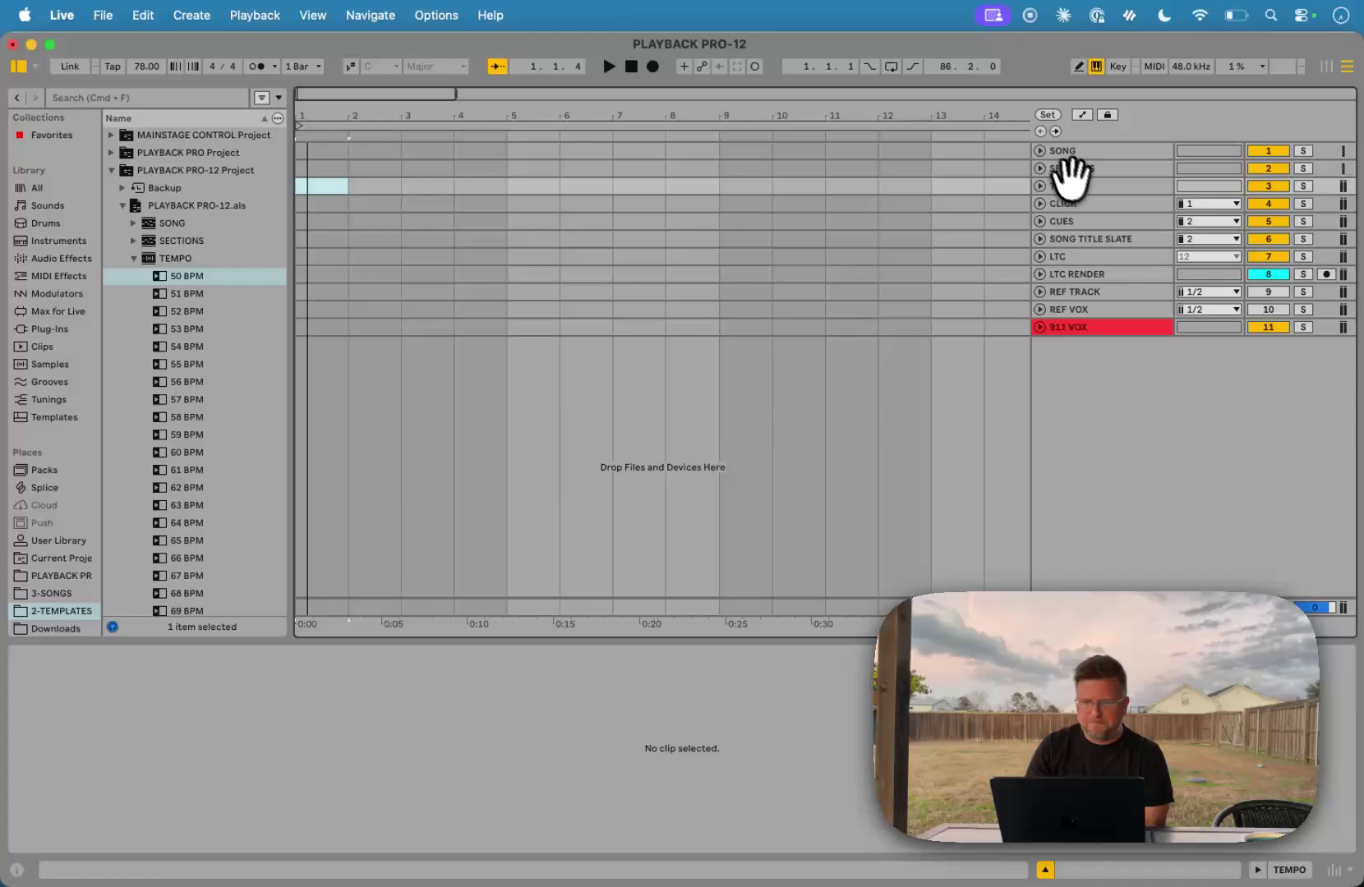
- On the CLICK track, set the FOUNDATIONS CLICK TYPE macro to 17 for the RW-2 sound
click(1085, 202)
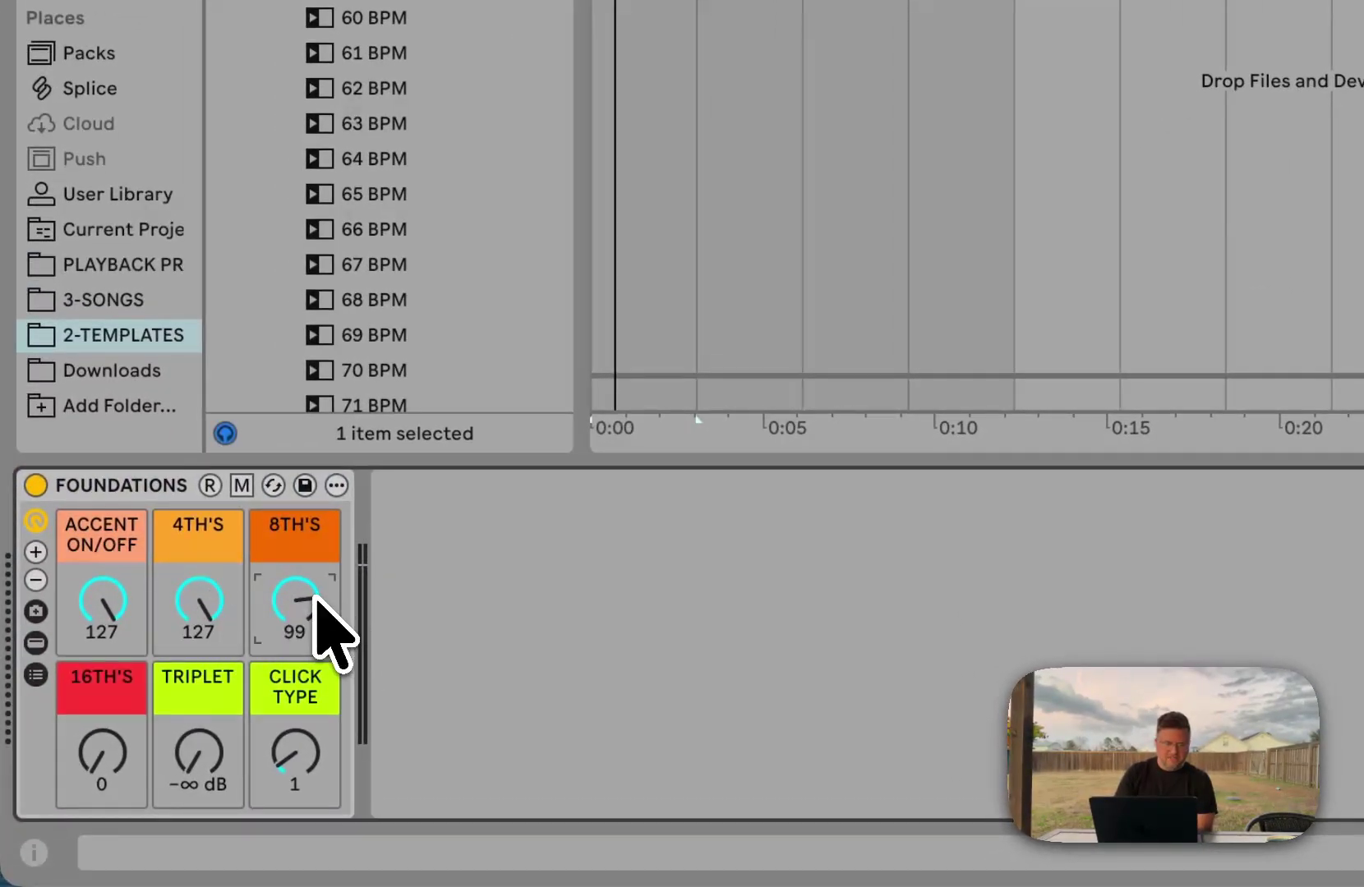
scroll(103, 748, up, 3)
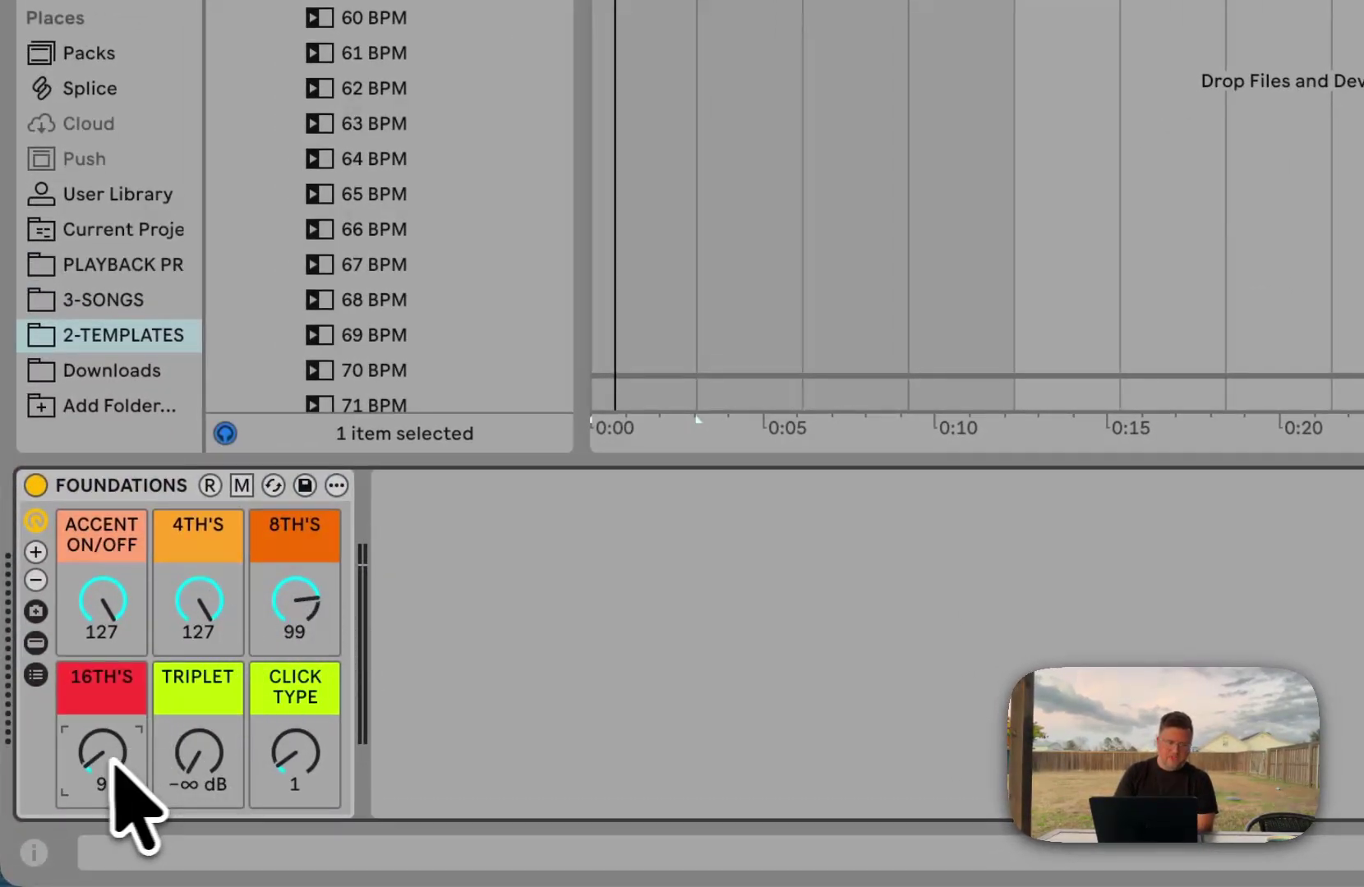
scroll(108, 766, down, 3)
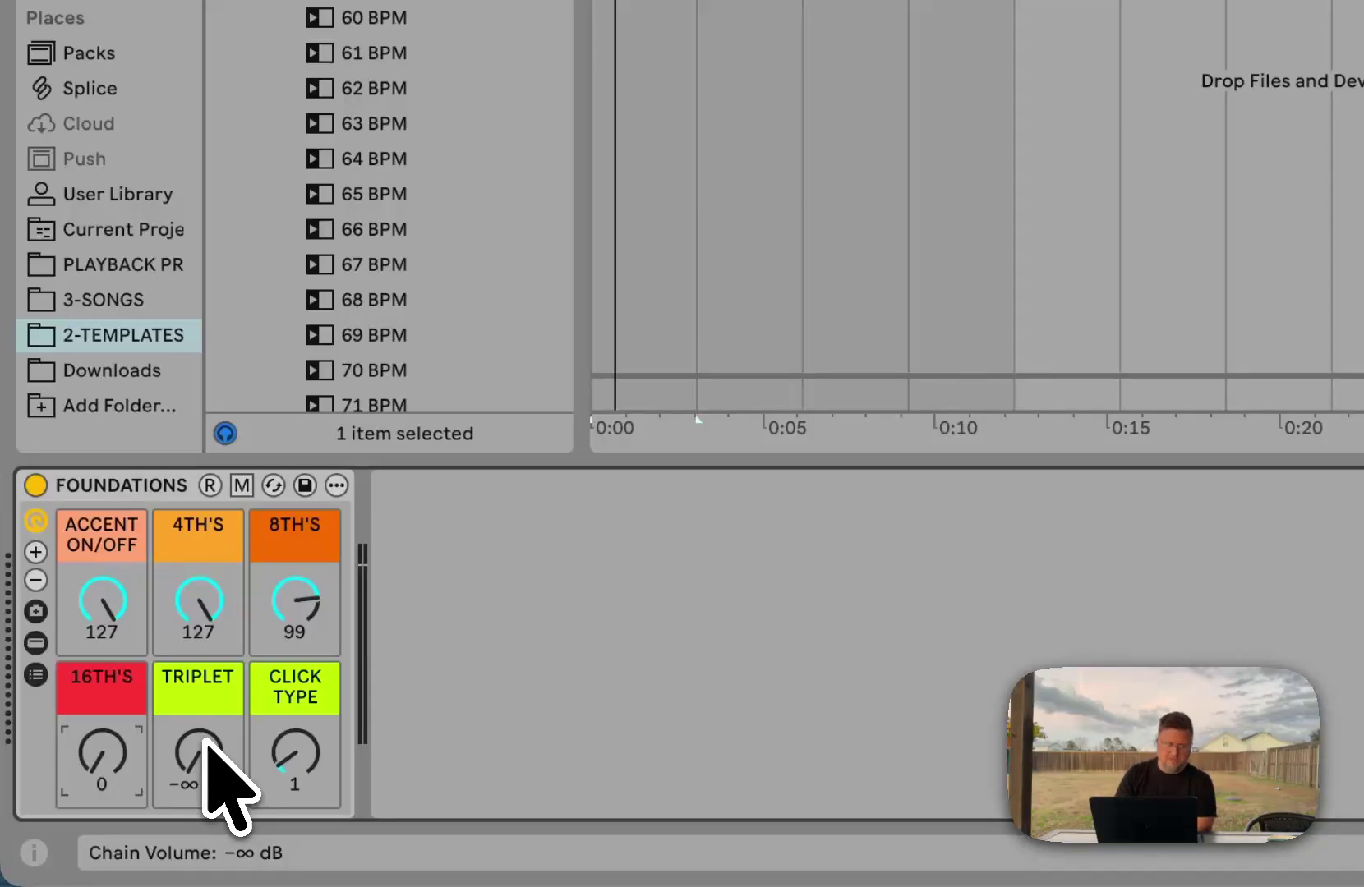
mouse_move(304, 798)
mouse_down()
mouse_move(341, 753)
mouse_move(290, 756)
mouse_move(292, 771)
mouse_up()
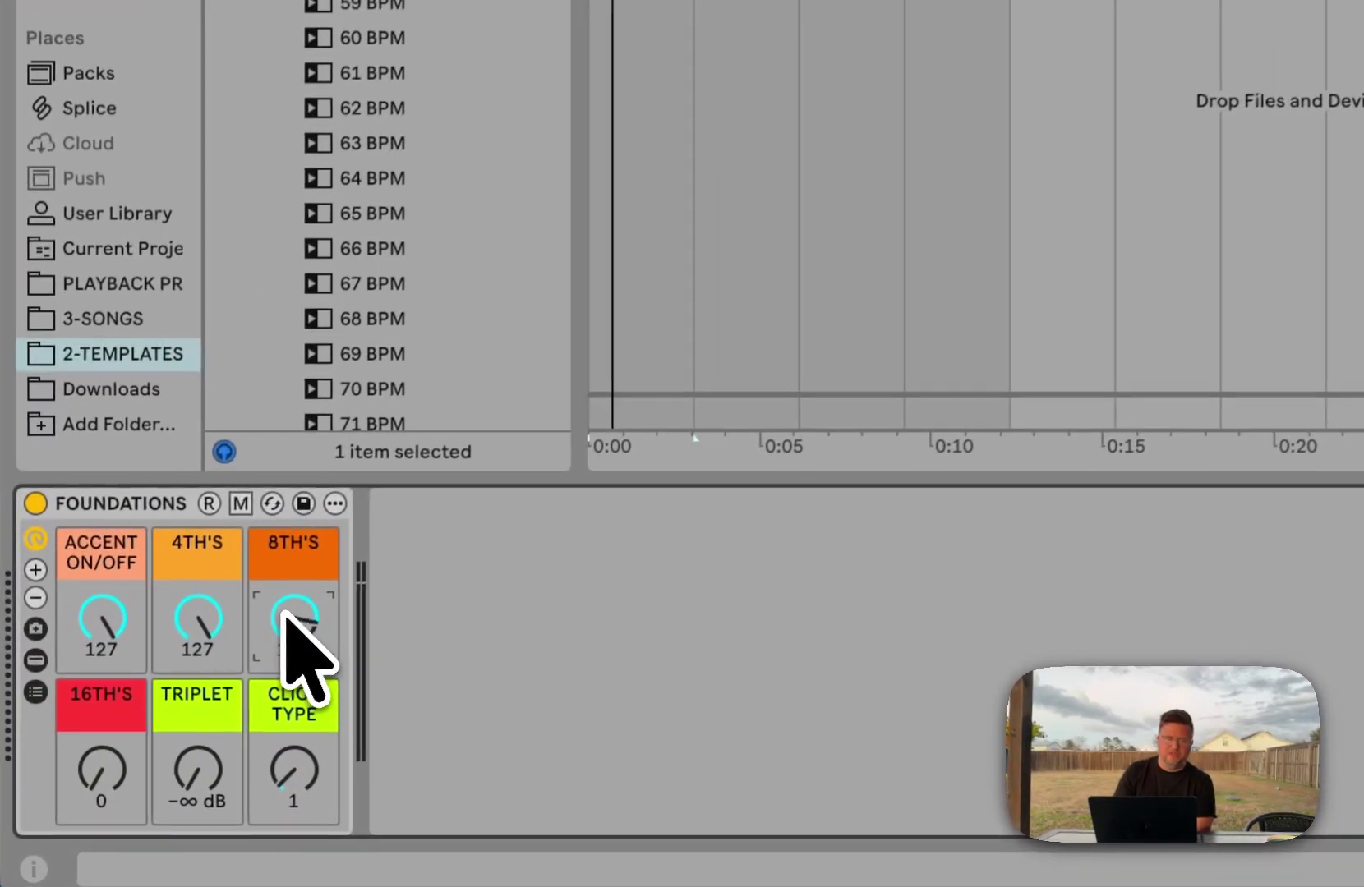
- Lower the 8TH'S click macro to 0, select CUES, and collapse the browser's TEMPO folder
drag(144, 736, 153, 775)
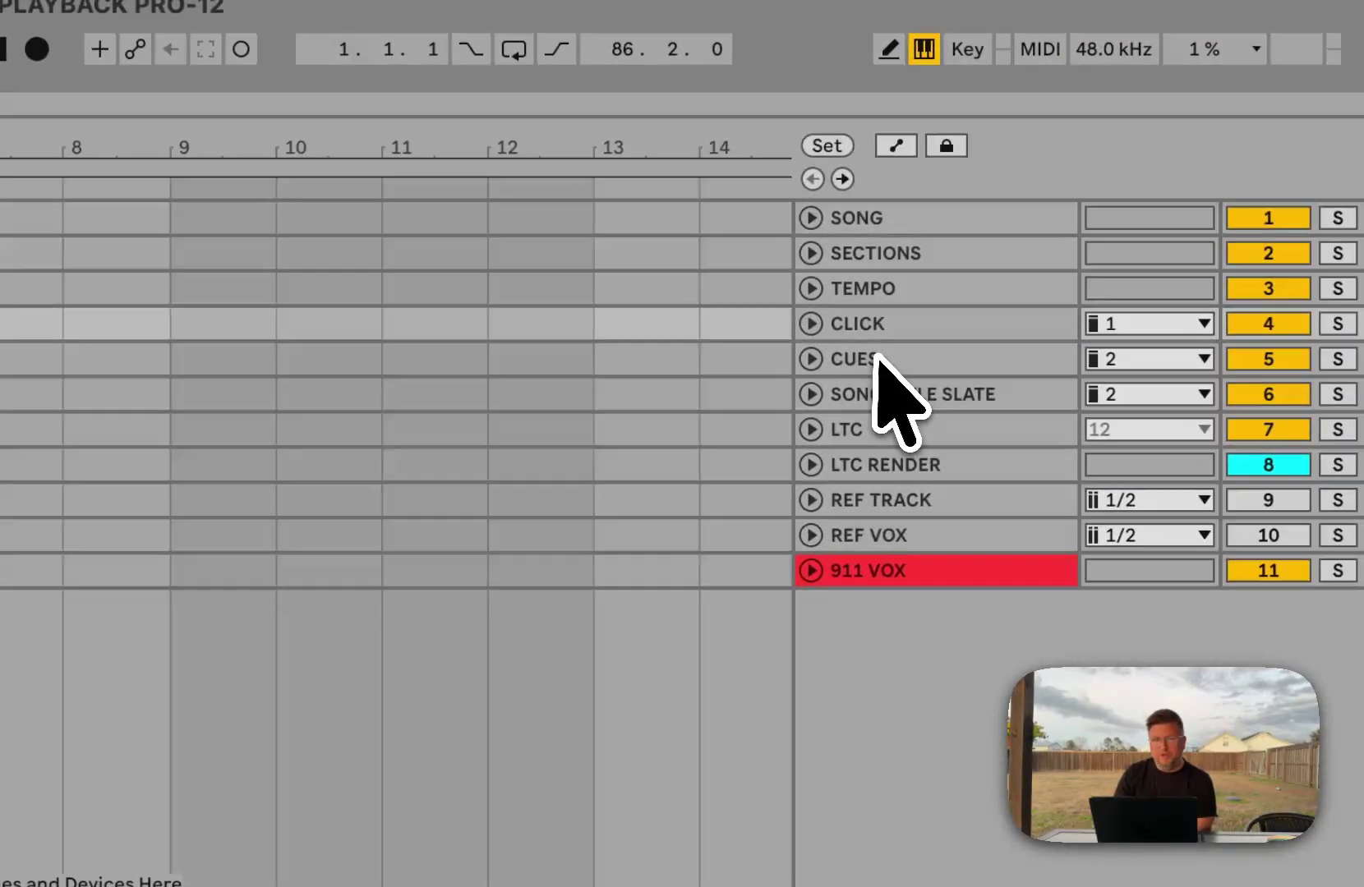
click(872, 362)
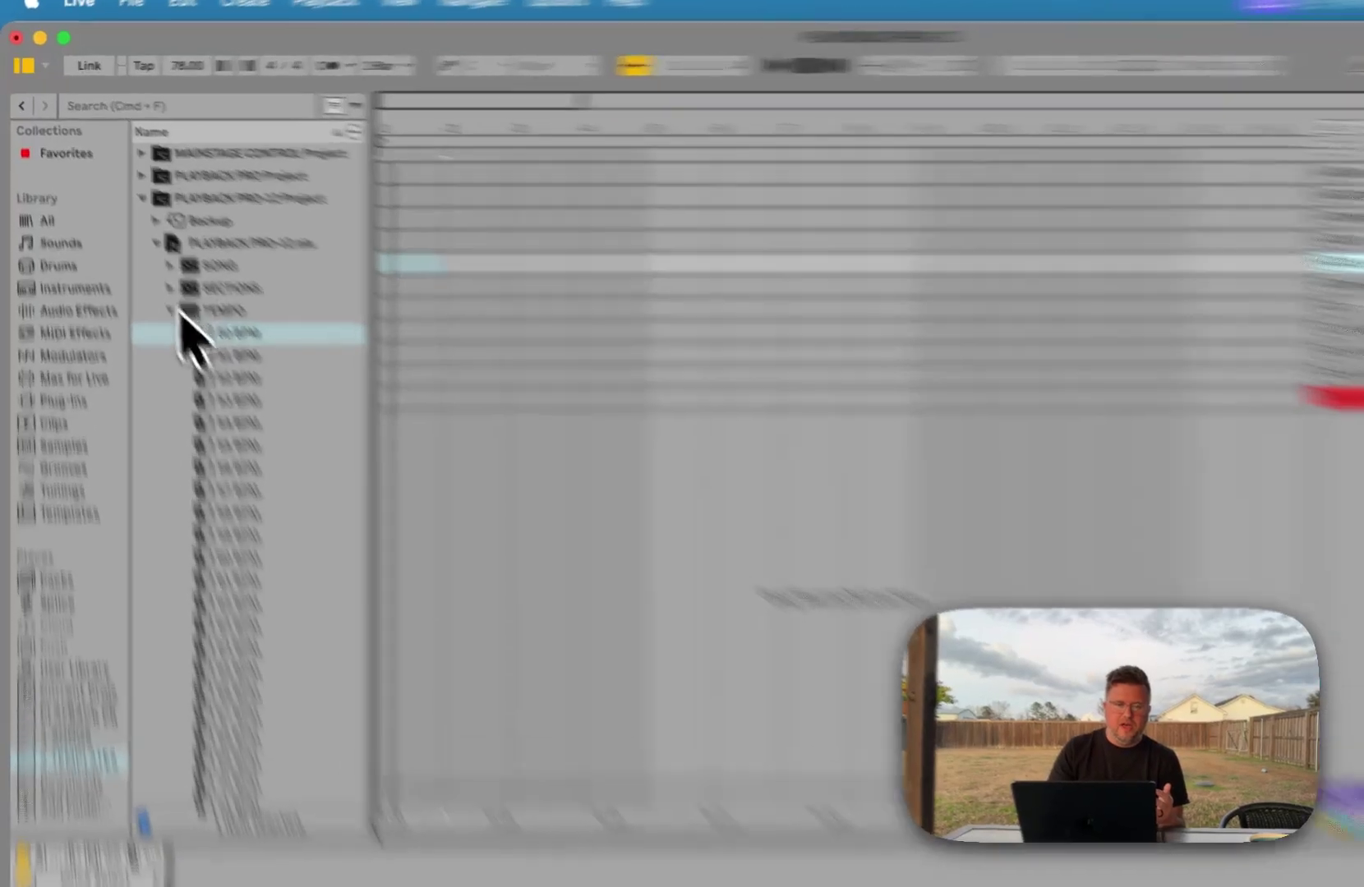
click(134, 258)
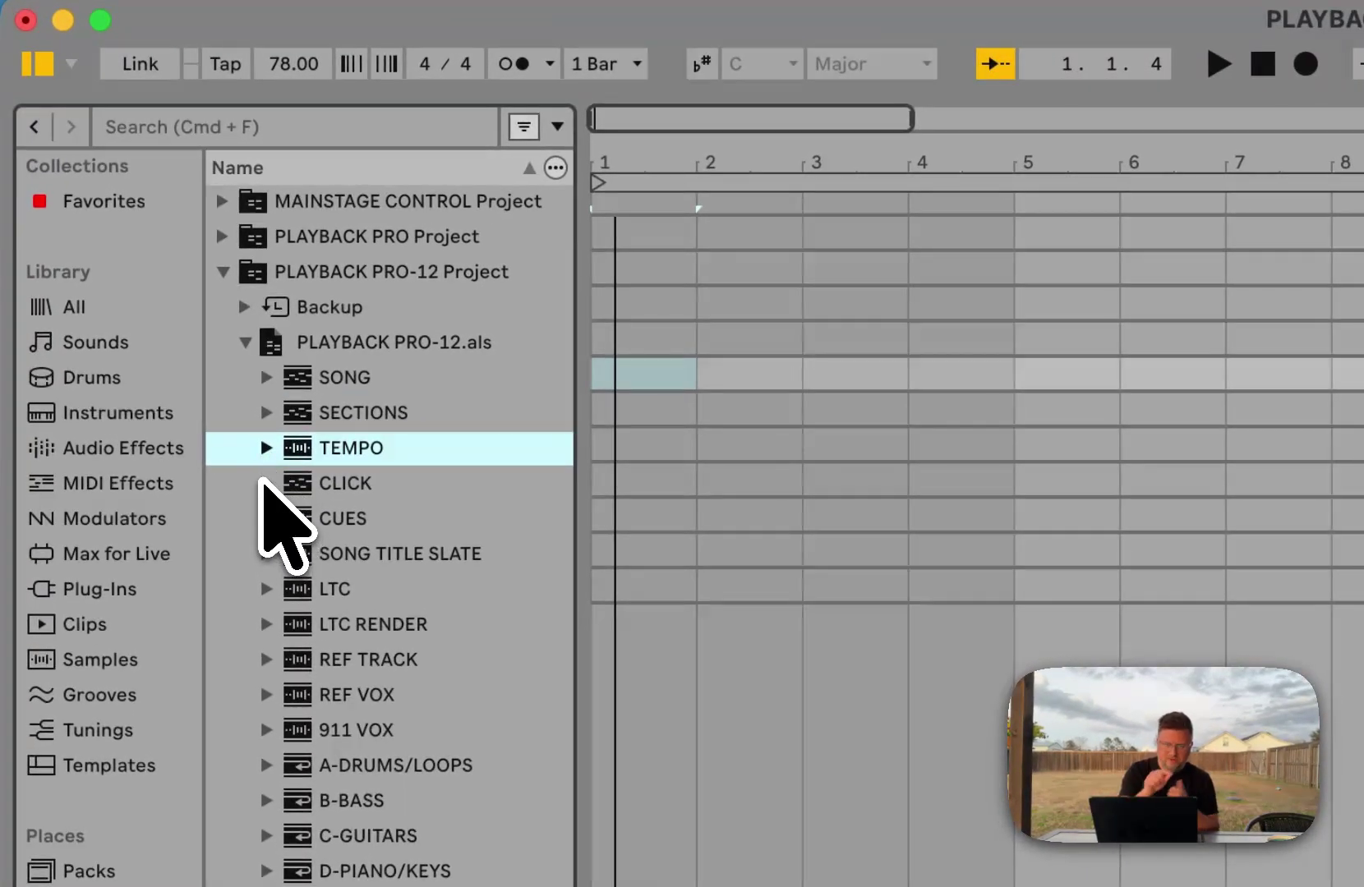
- Place the 4/4 (JUST QUARTERS & EIGHTS) click clip at bar 1 and extend it to bar 6
click(265, 483)
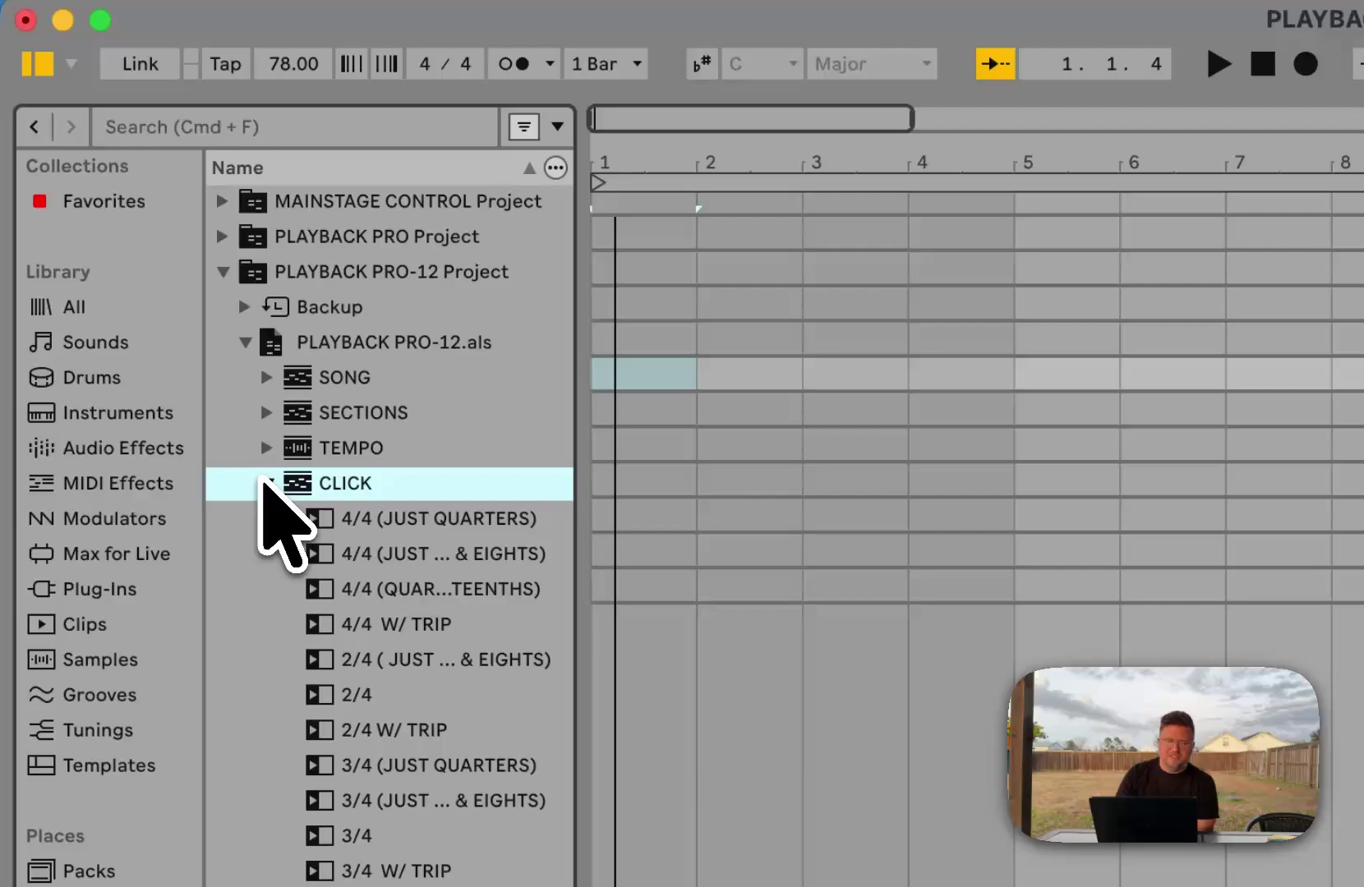
click(390, 553)
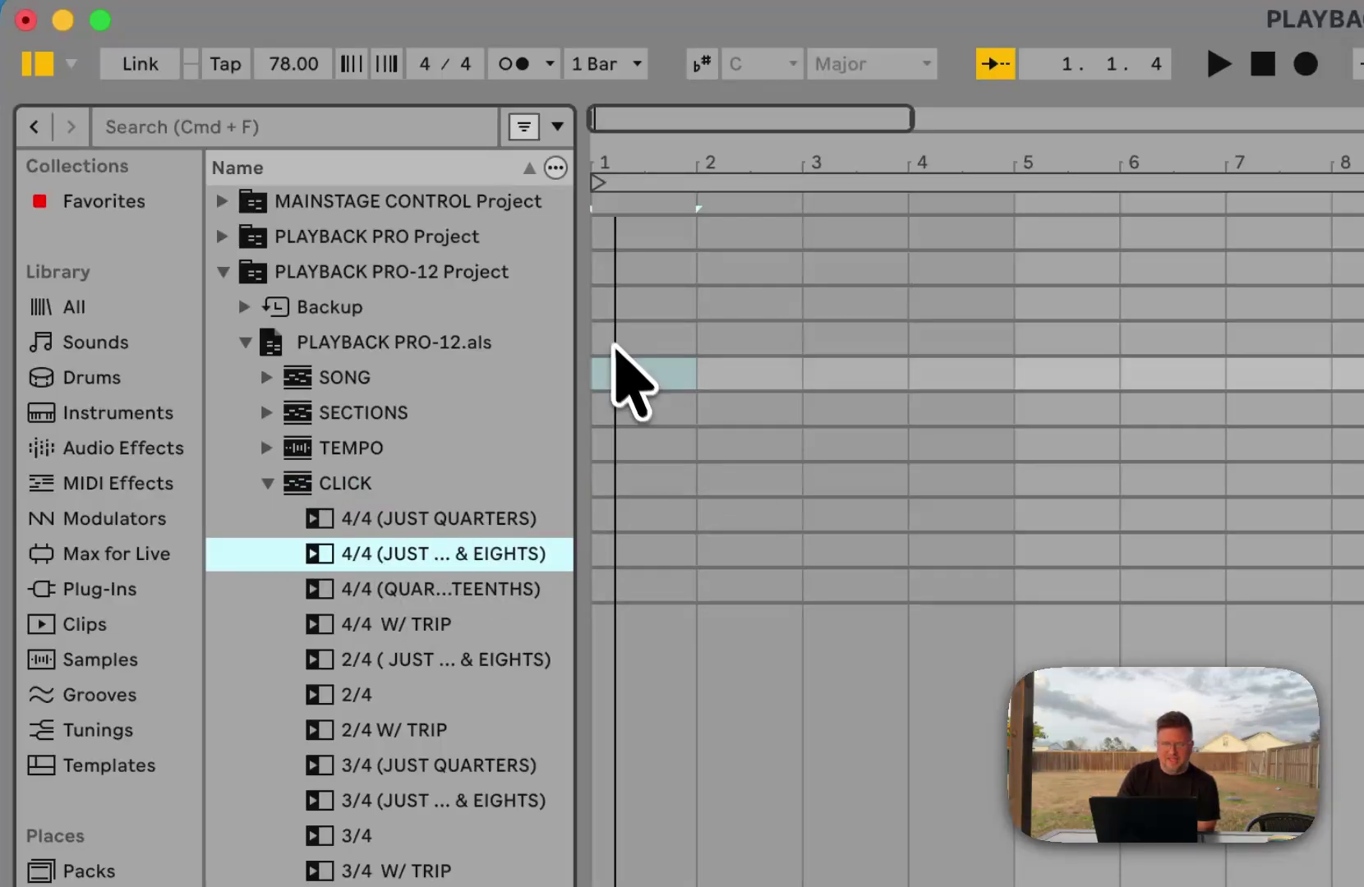
drag(611, 335, 609, 332)
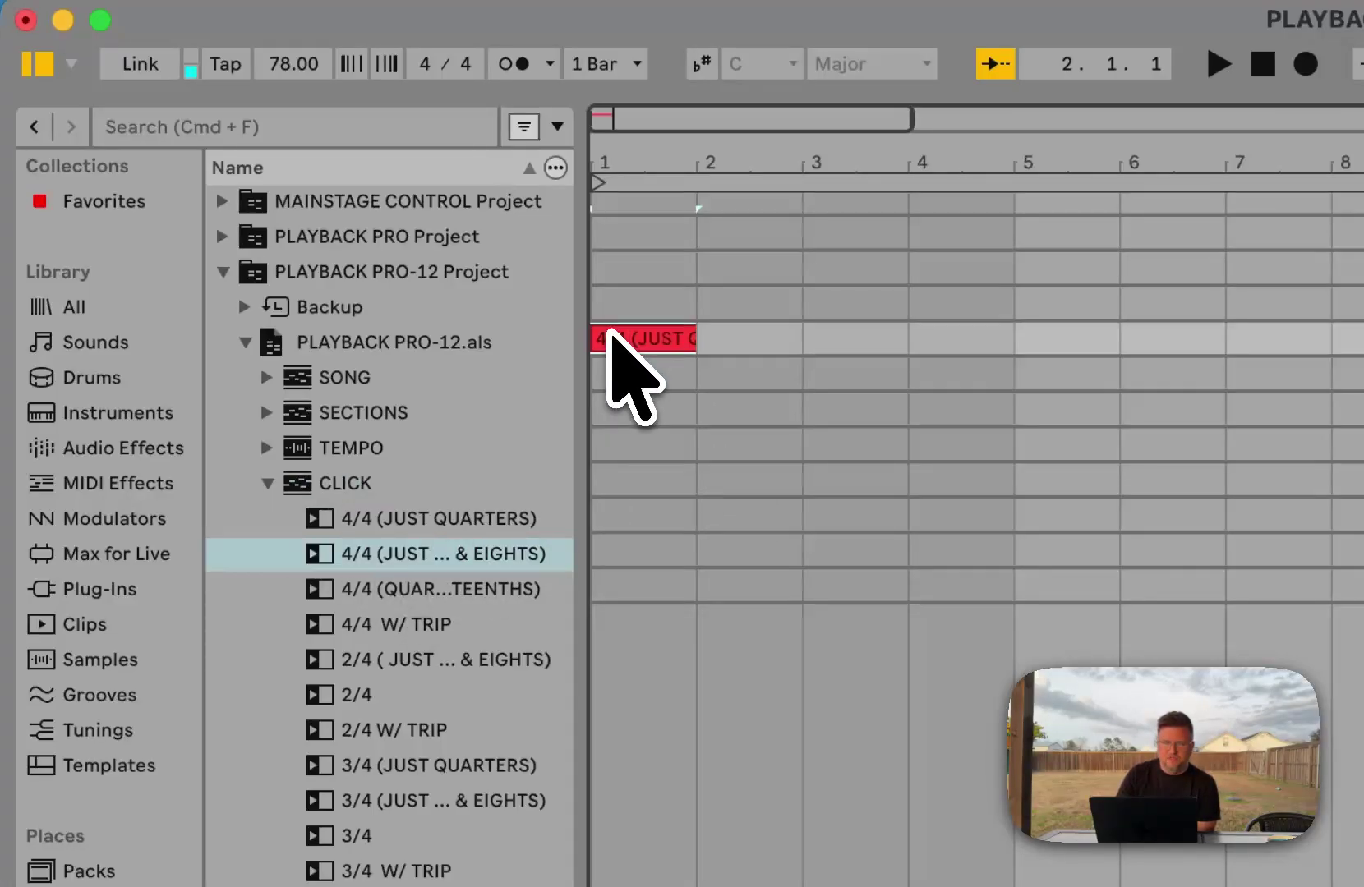
drag(697, 342, 1120, 341)
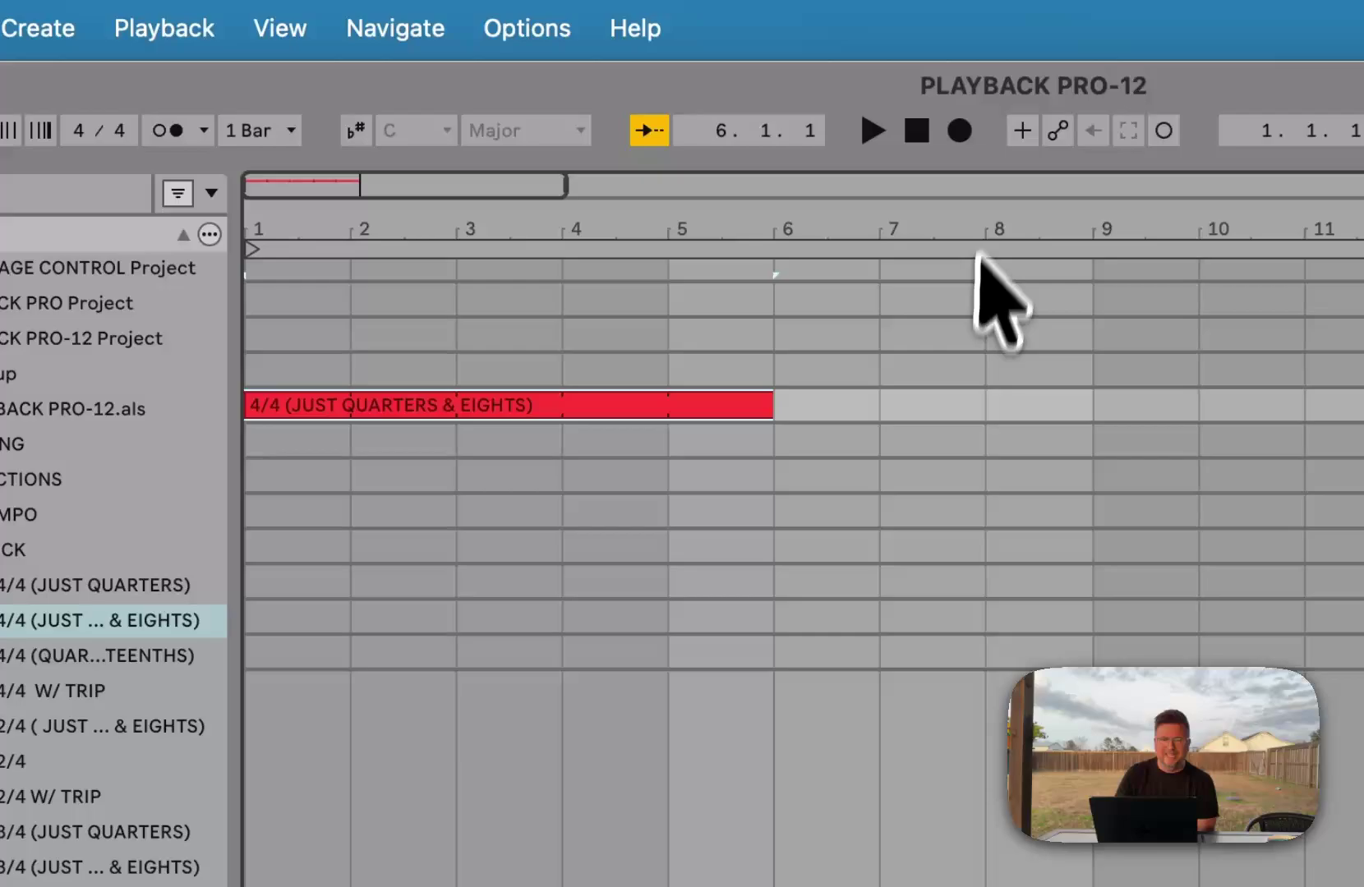
- Play the set from bar 1 and raise the 8TH'S level to 127
click(924, 138)
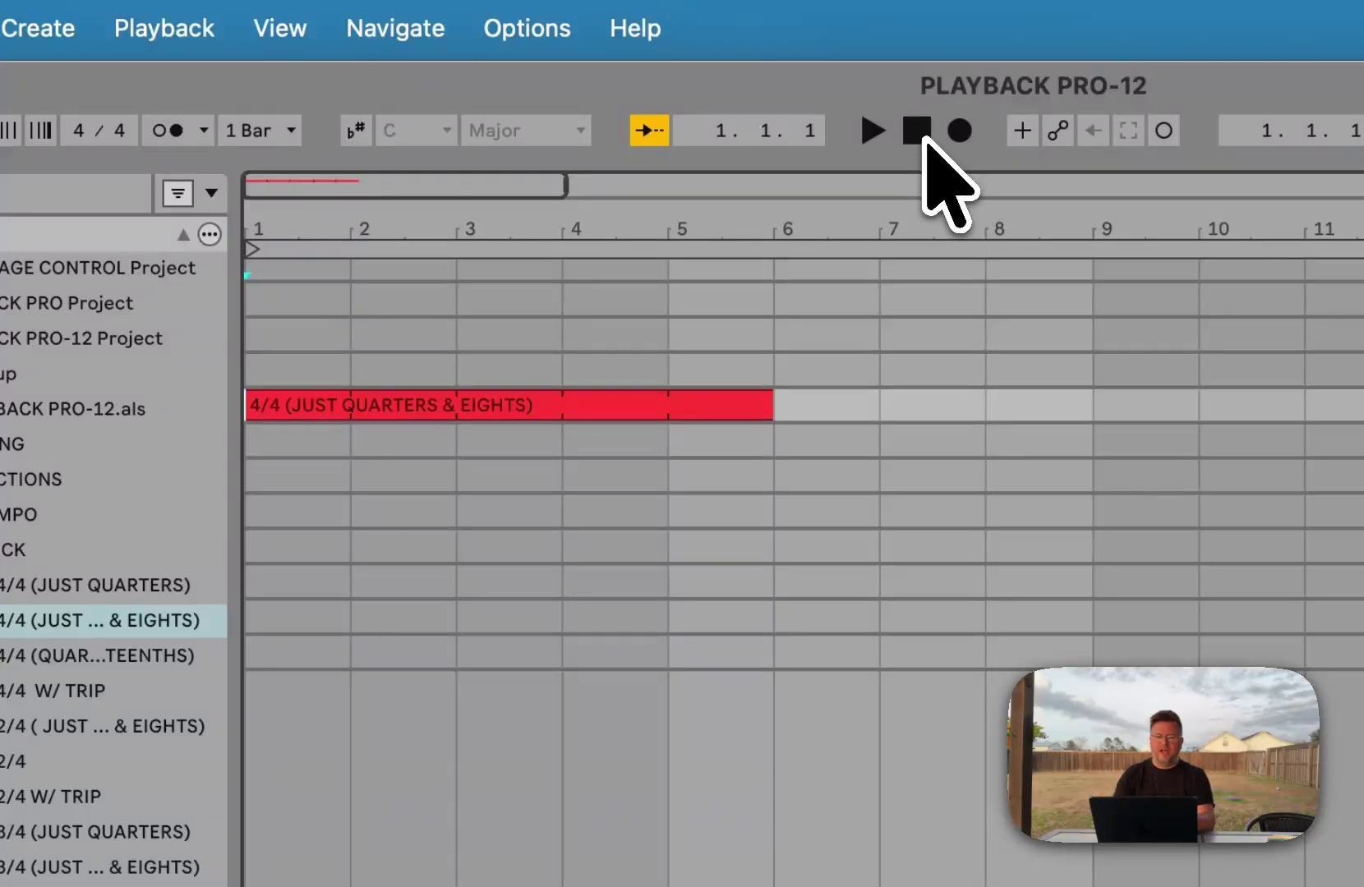
key(space)
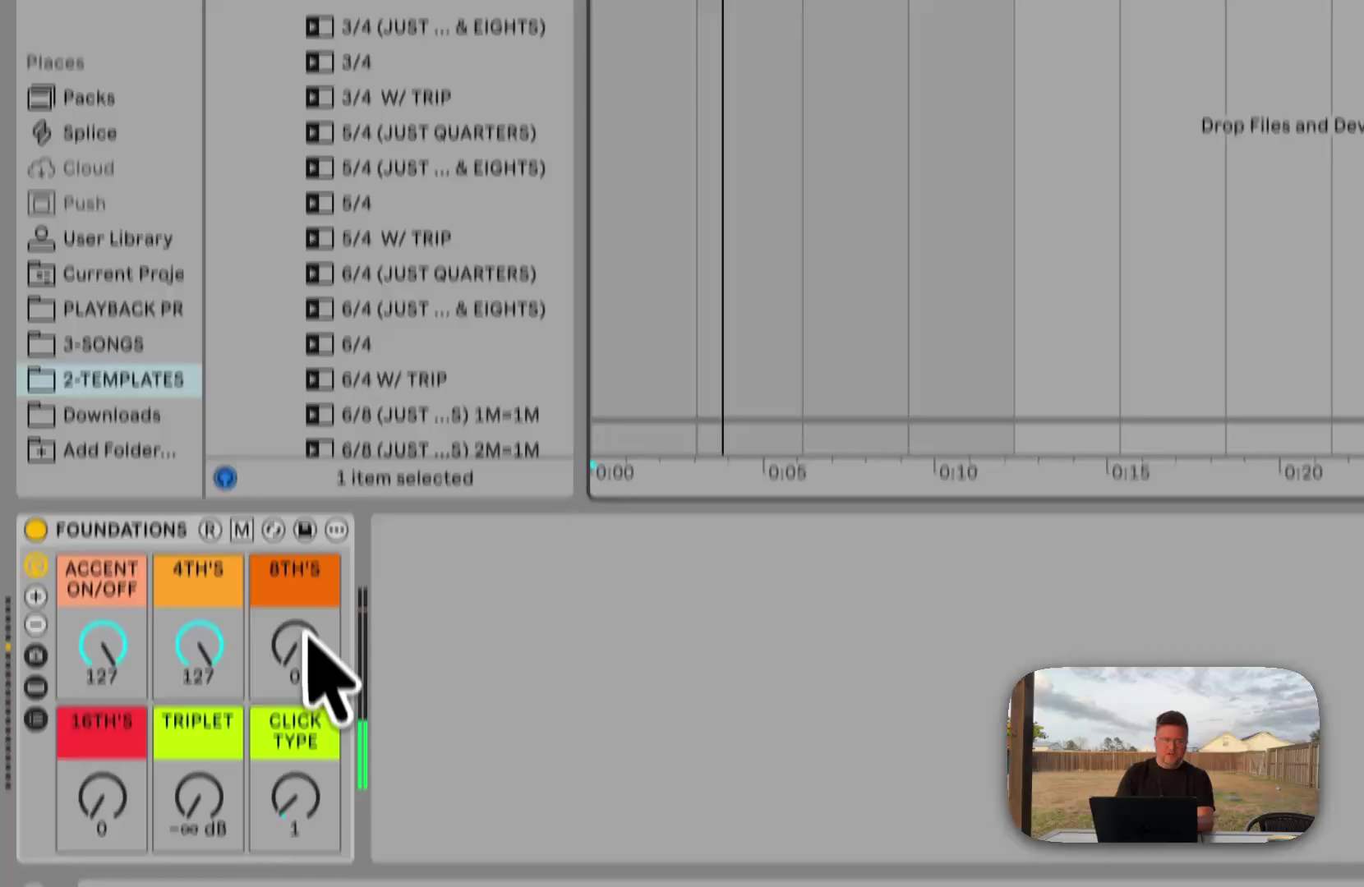
drag(276, 886, 273, 886)
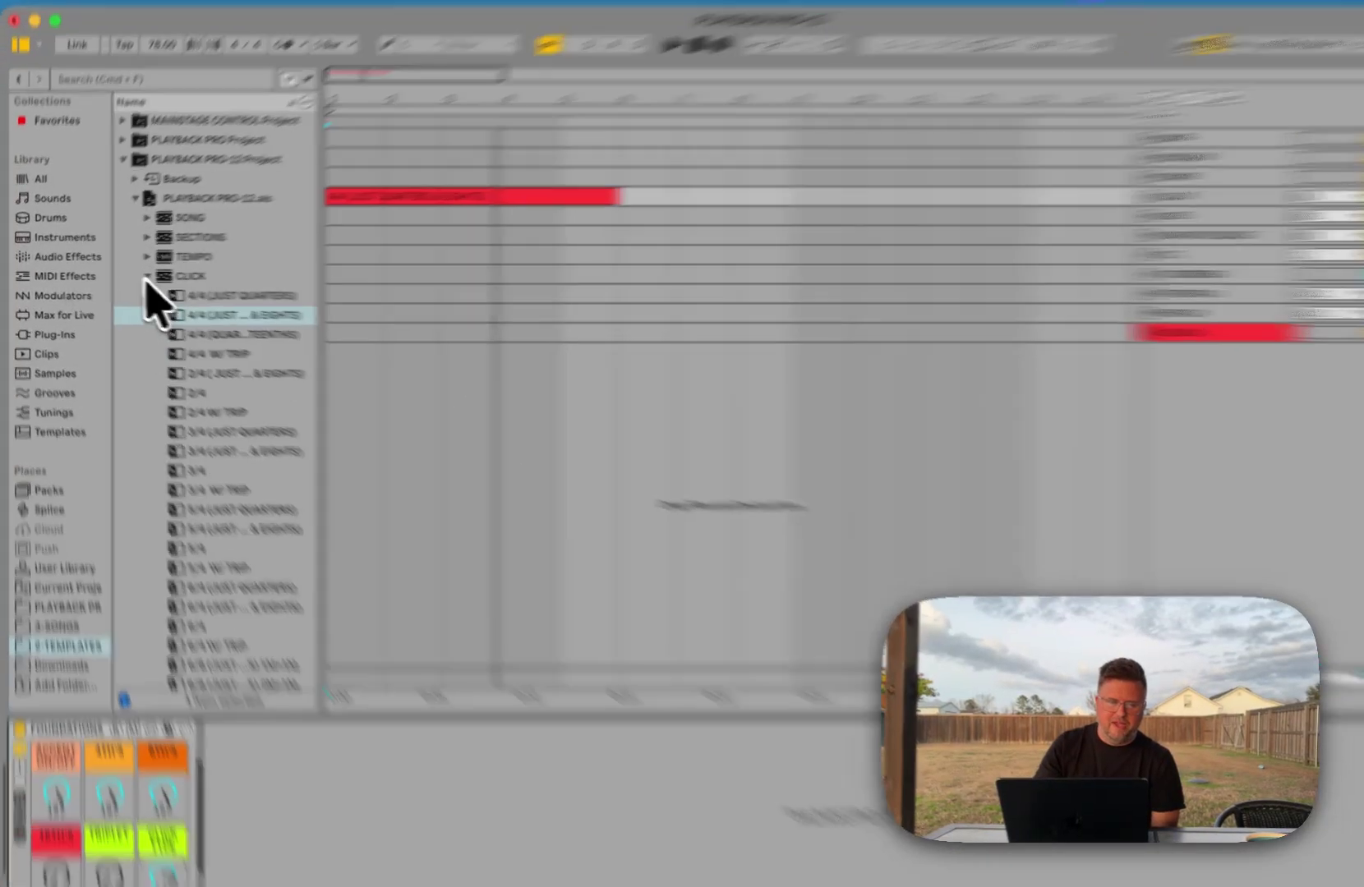
- Place the 4/4 count-in cue from the CUES folder at bar 1 of the CUES track and play it
click(133, 278)
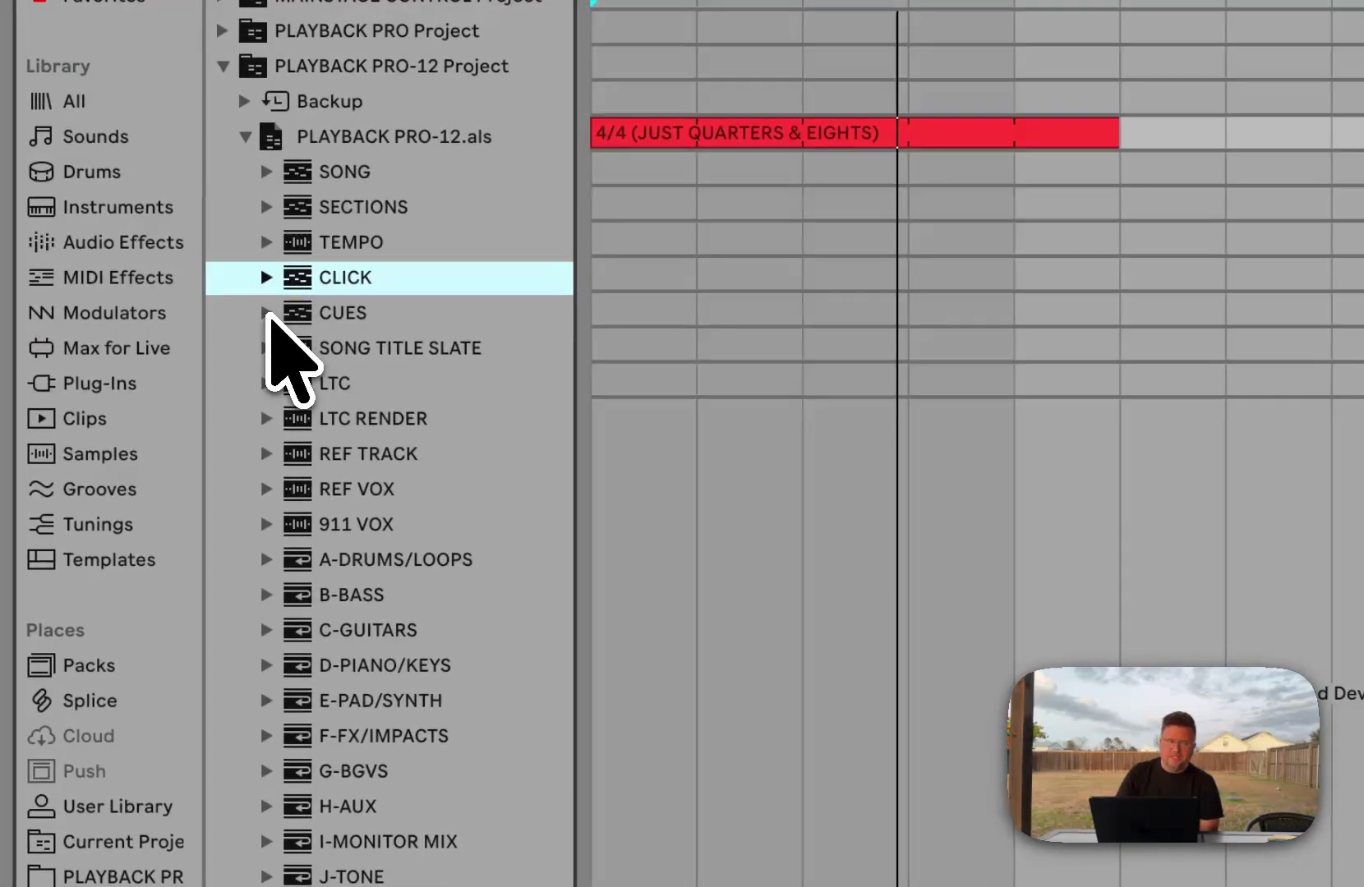
key(Down)
key(Right)
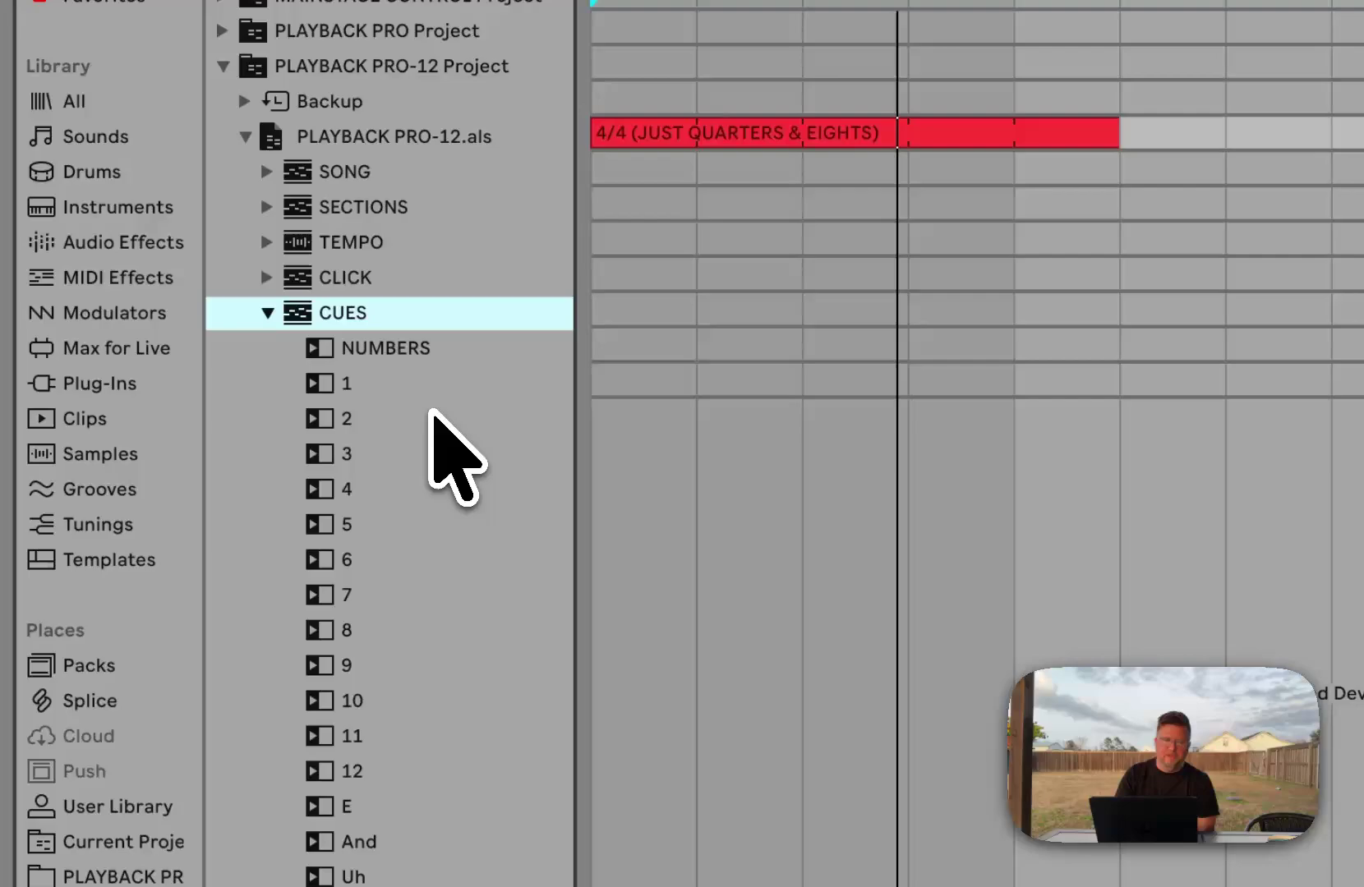
scroll(433, 413, down, 4)
click(361, 723)
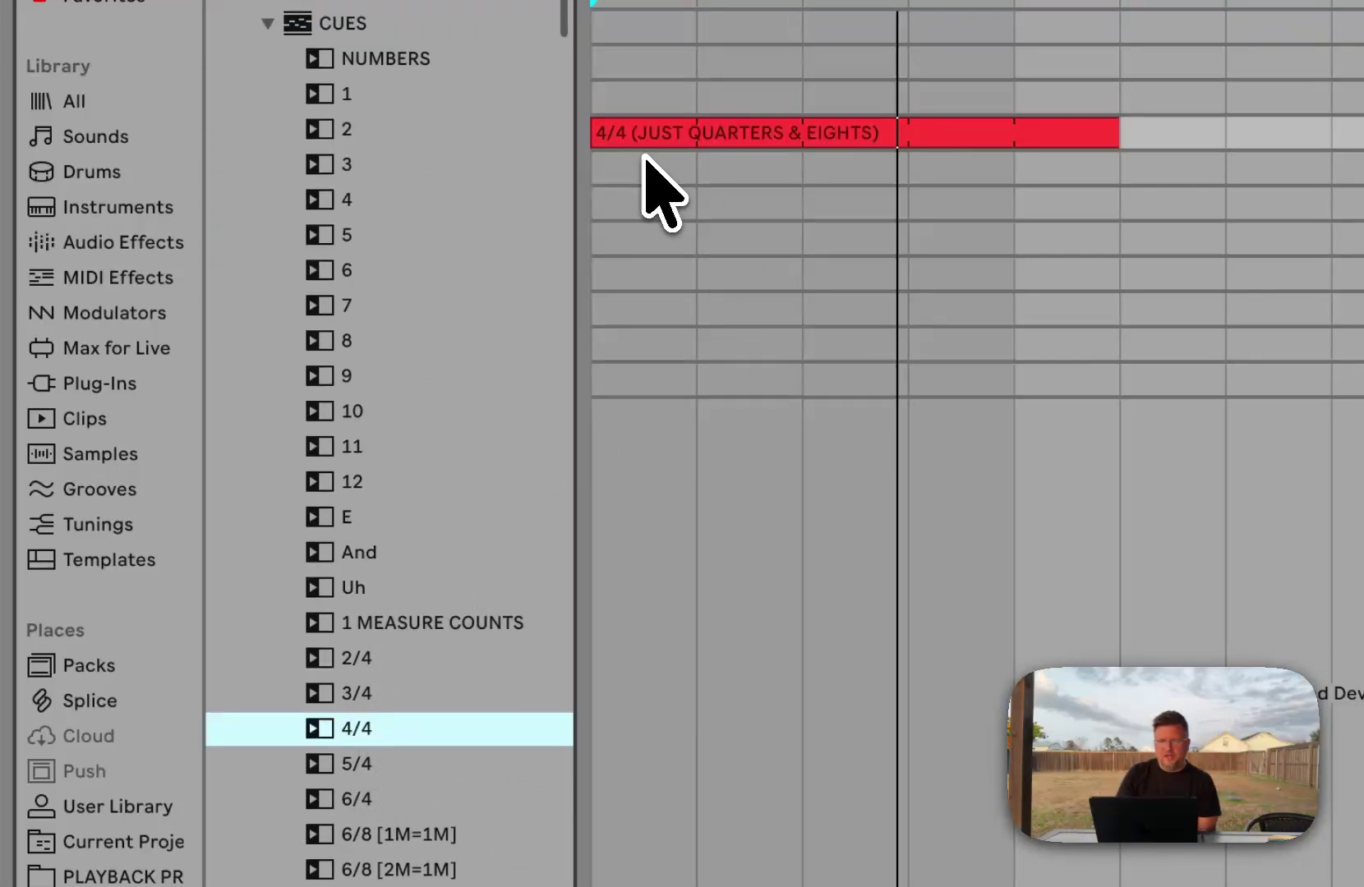
drag(644, 156, 640, 157)
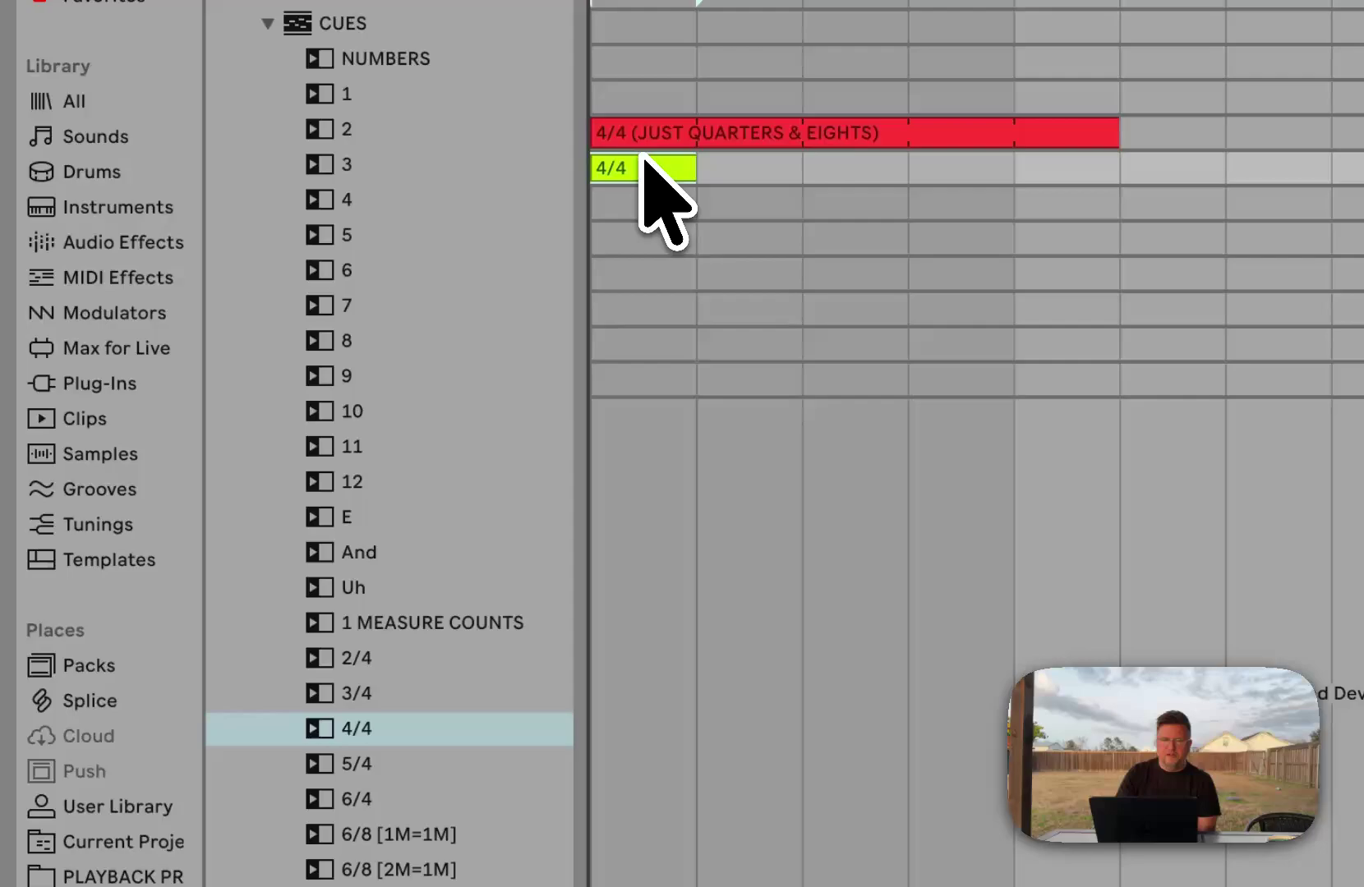
key(space)
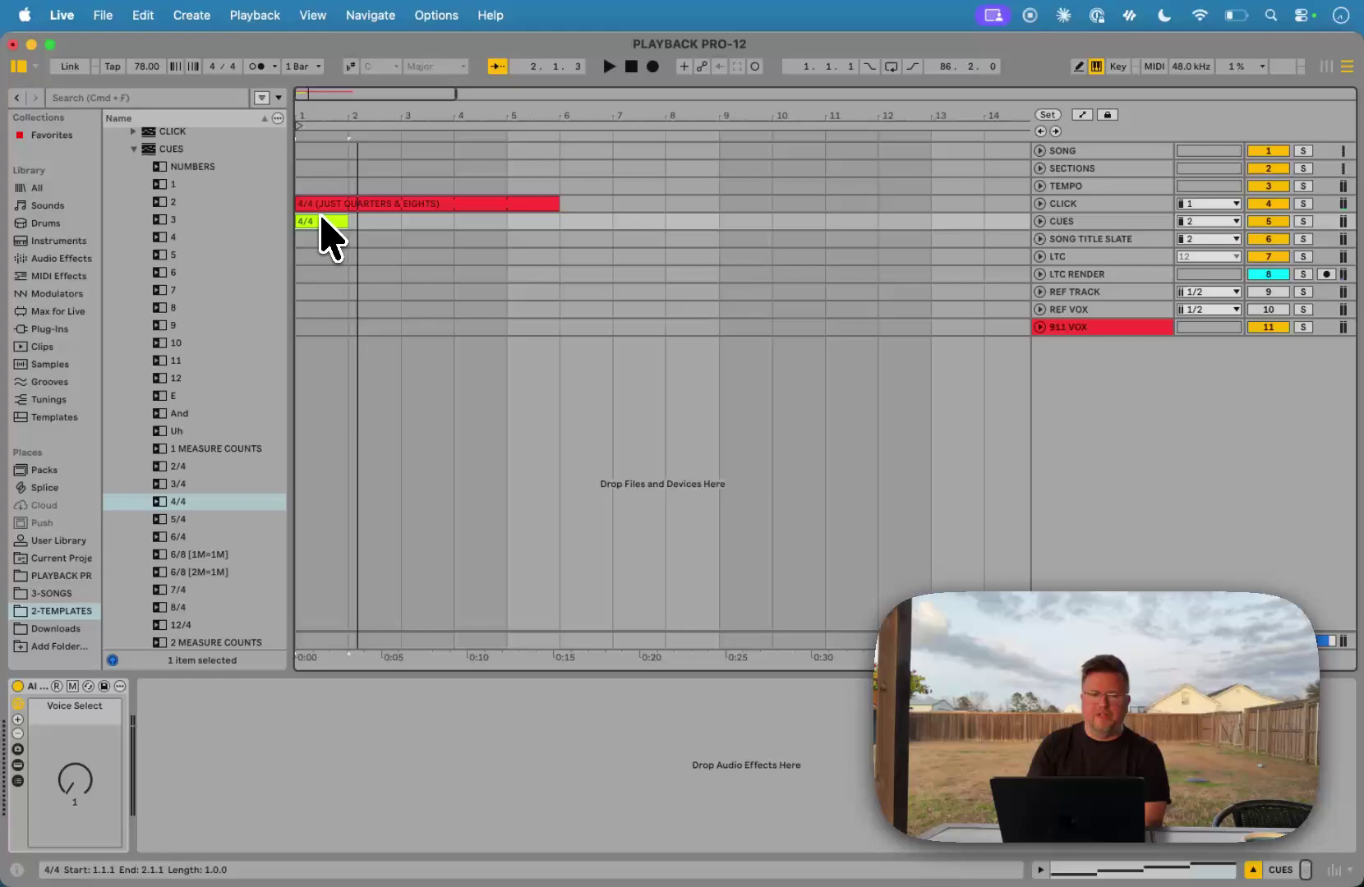
- Add the Verse cue to the CUES track starting at bar 4
scroll(215, 291, down, 20)
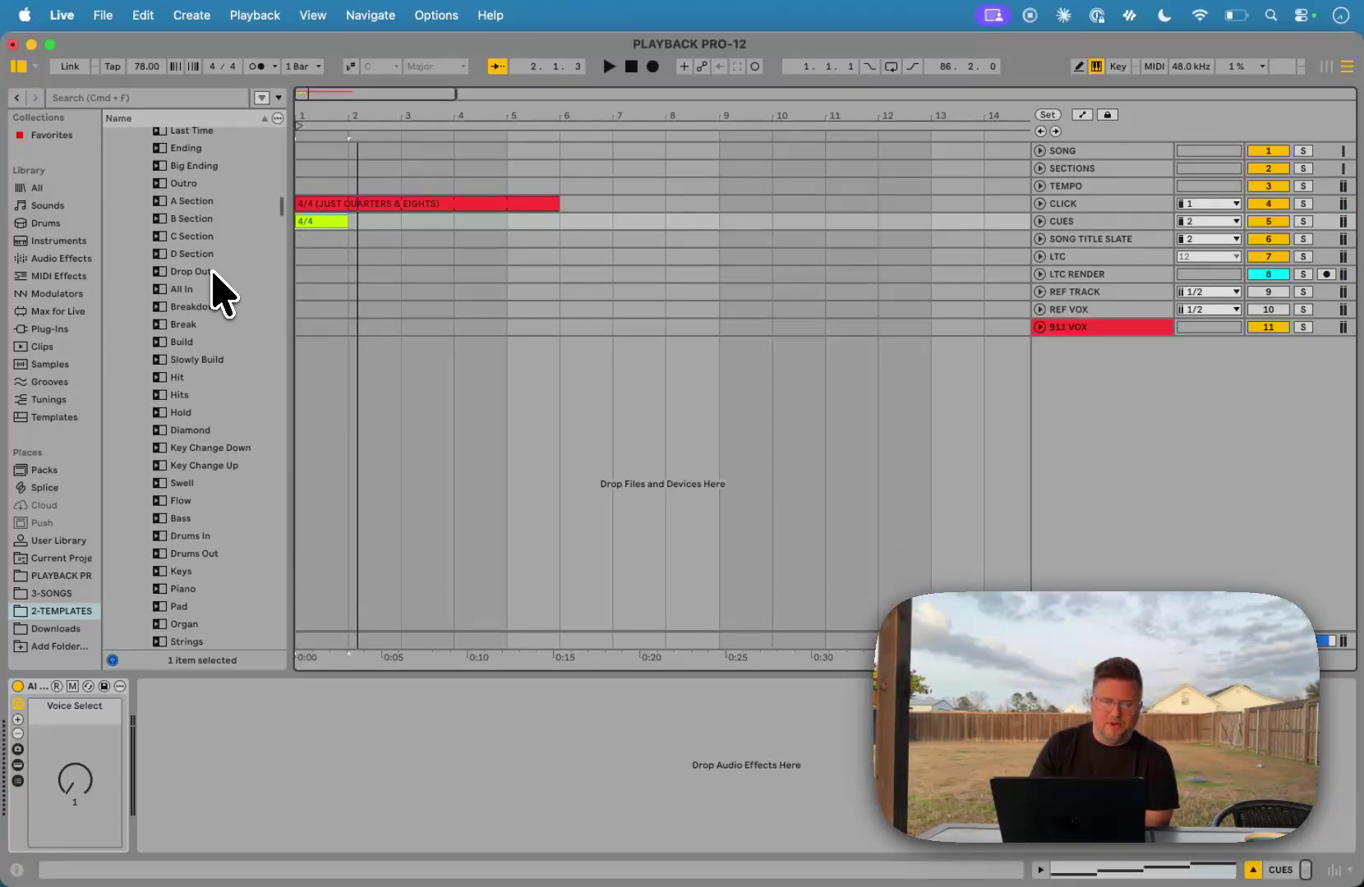
scroll(216, 291, down, 20)
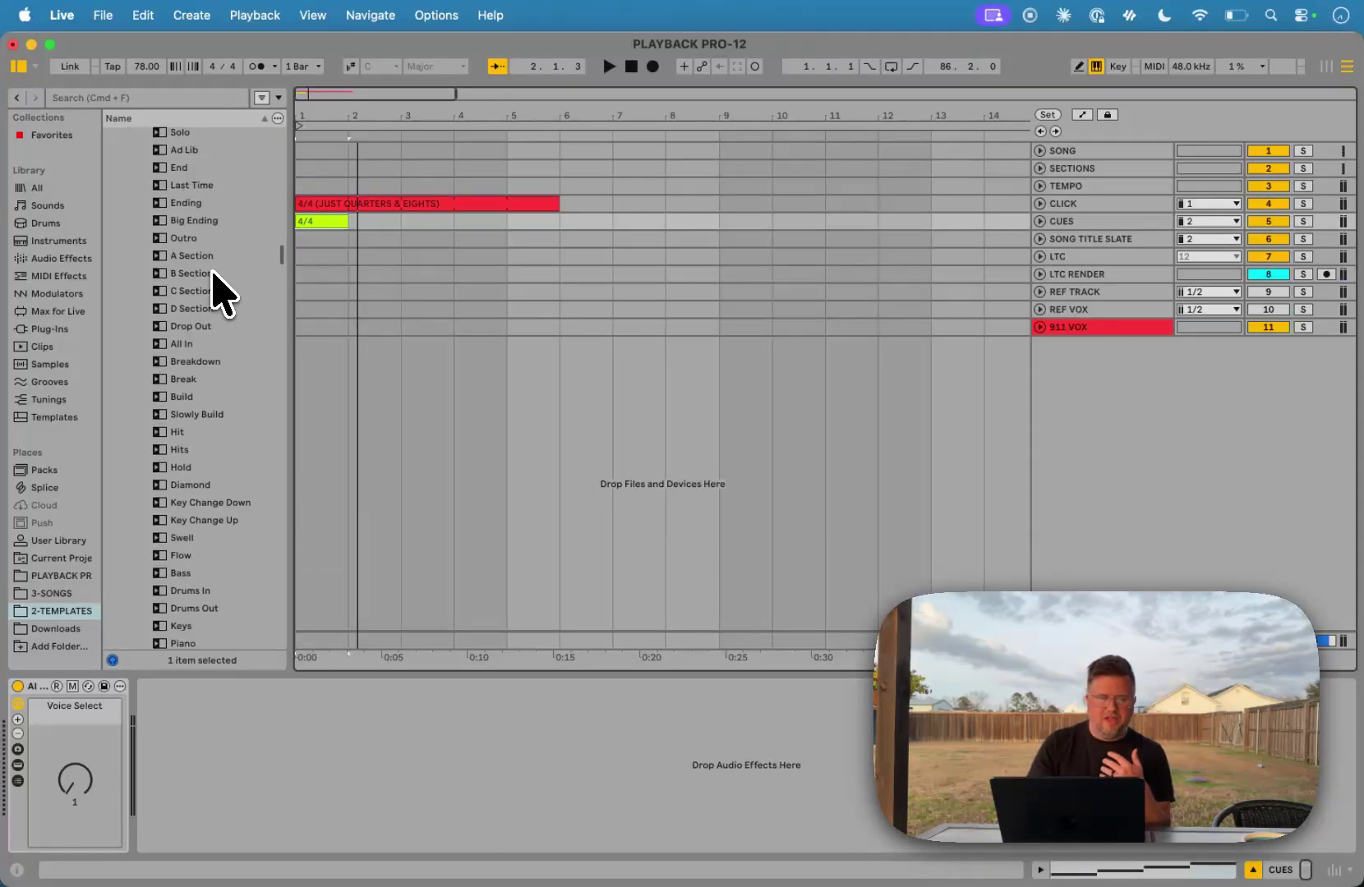
scroll(216, 292, down, 20)
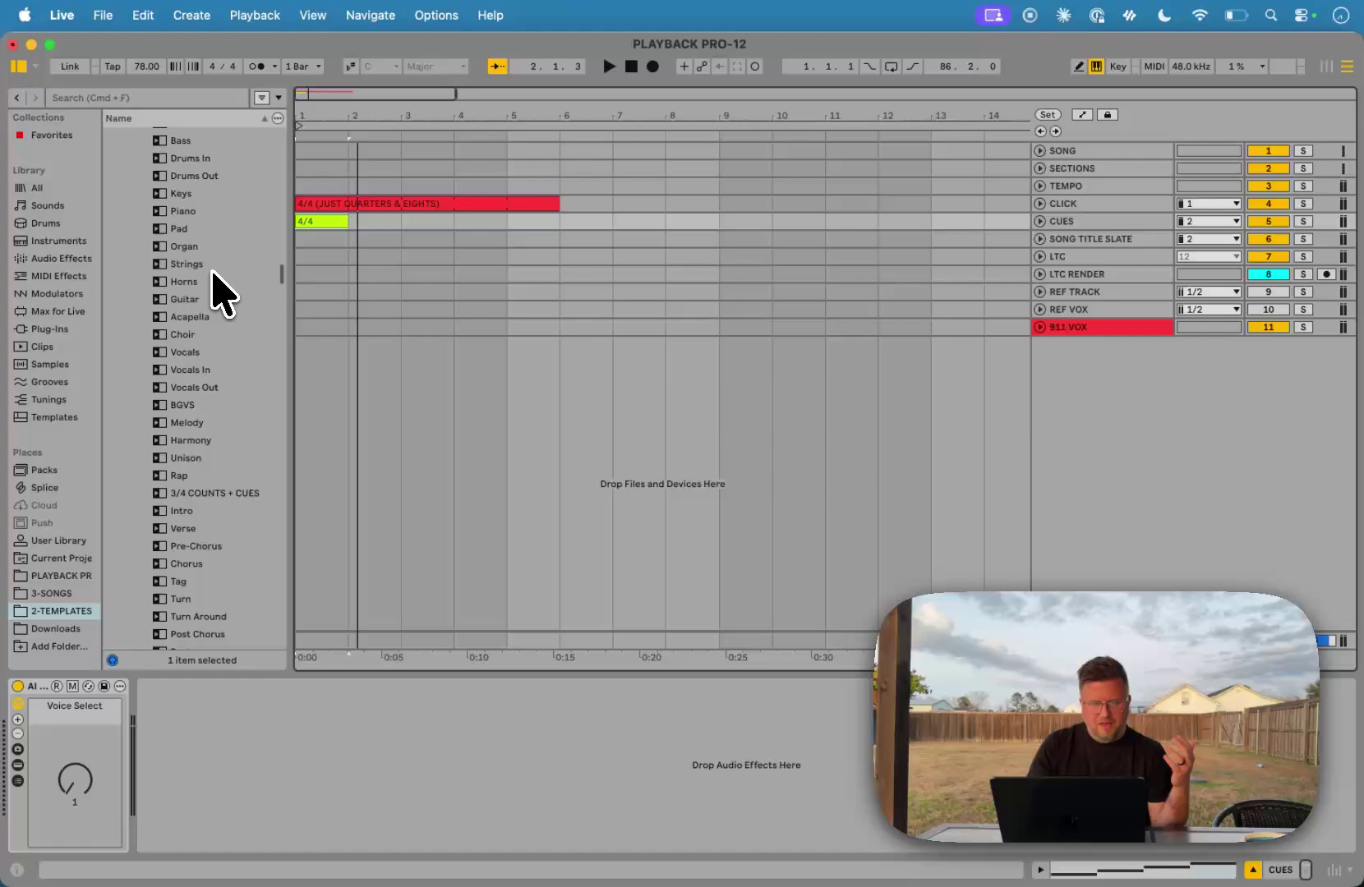
scroll(215, 292, down, 20)
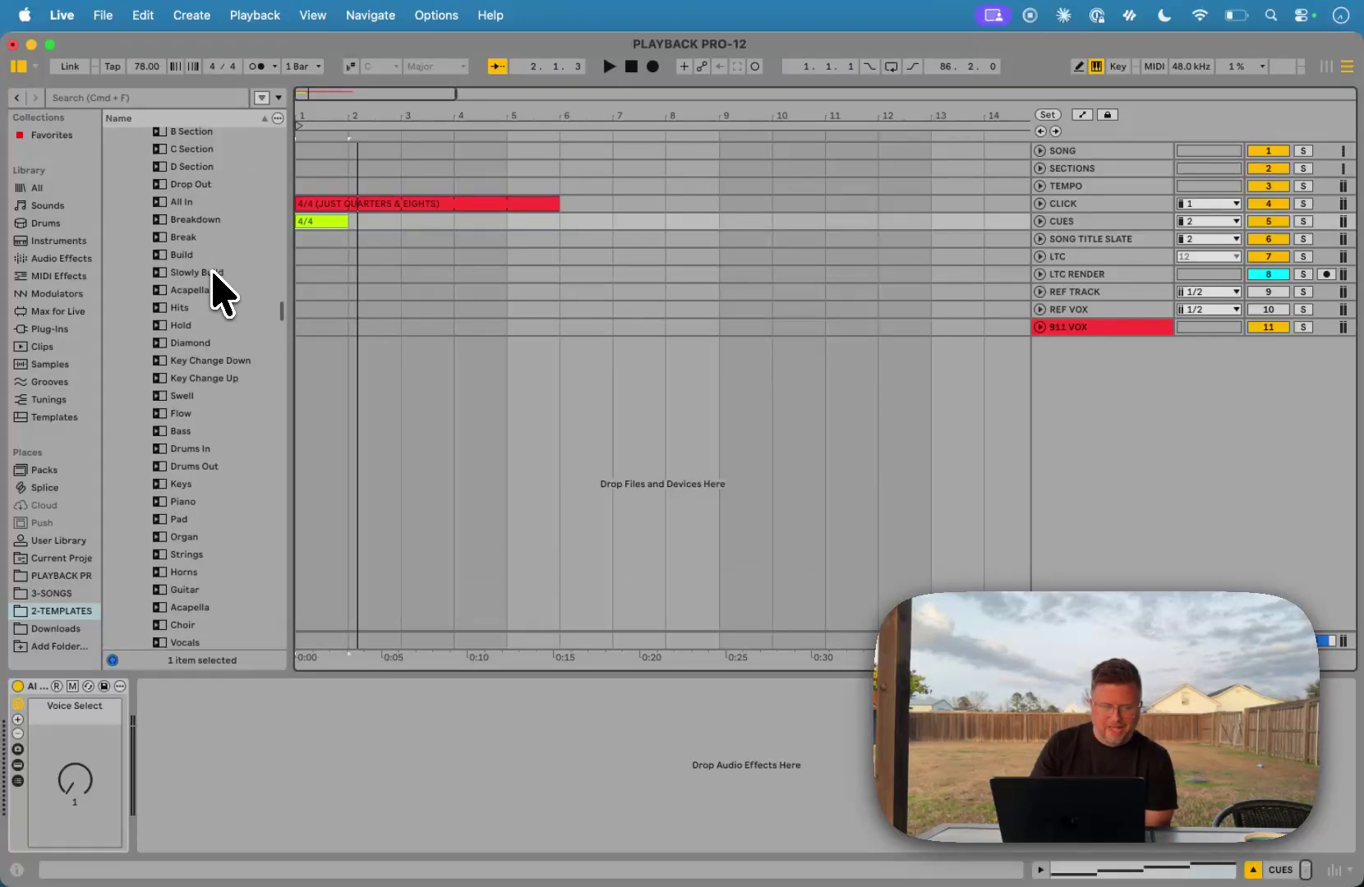
scroll(215, 291, down, 20)
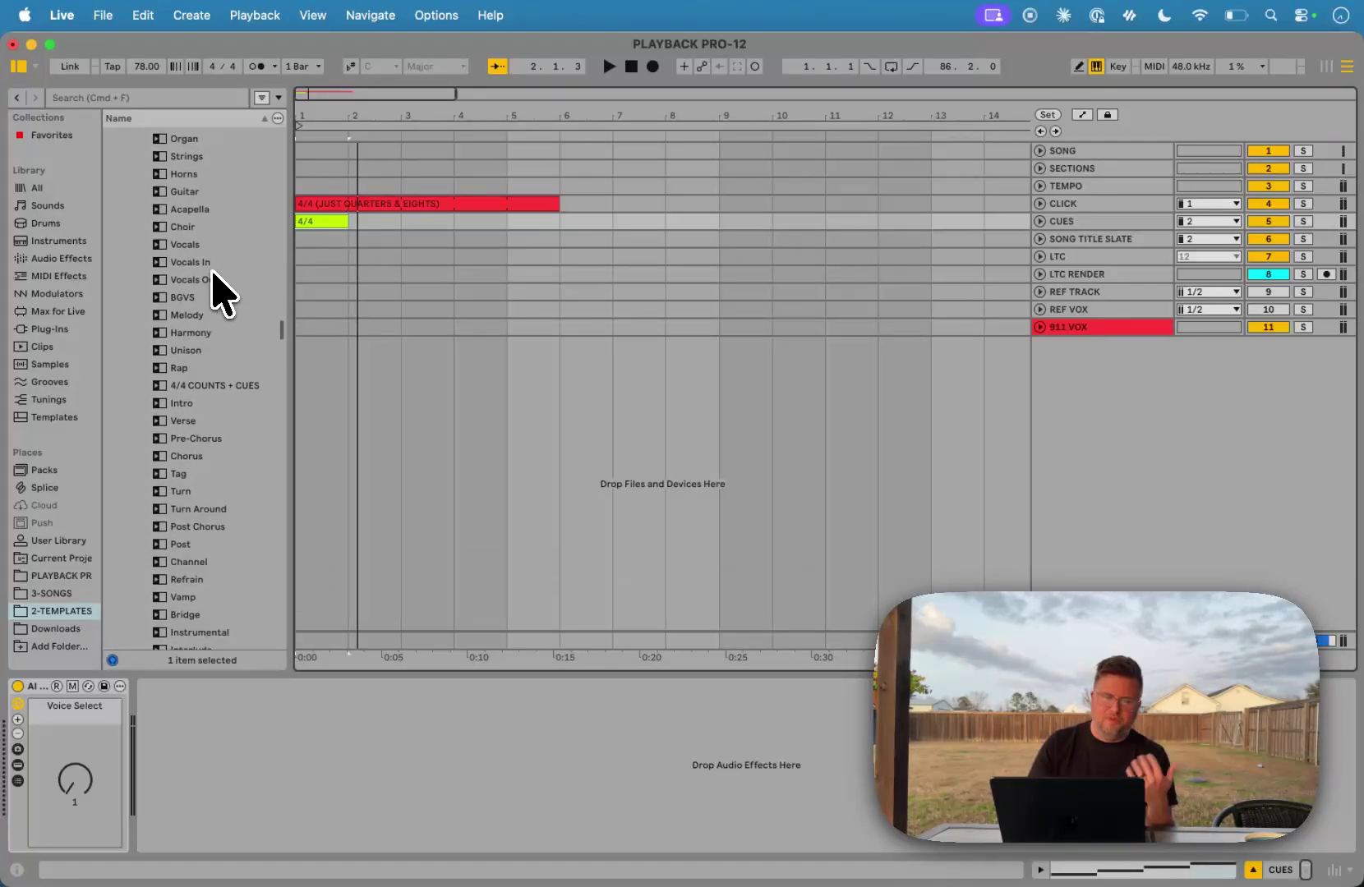
click(192, 394)
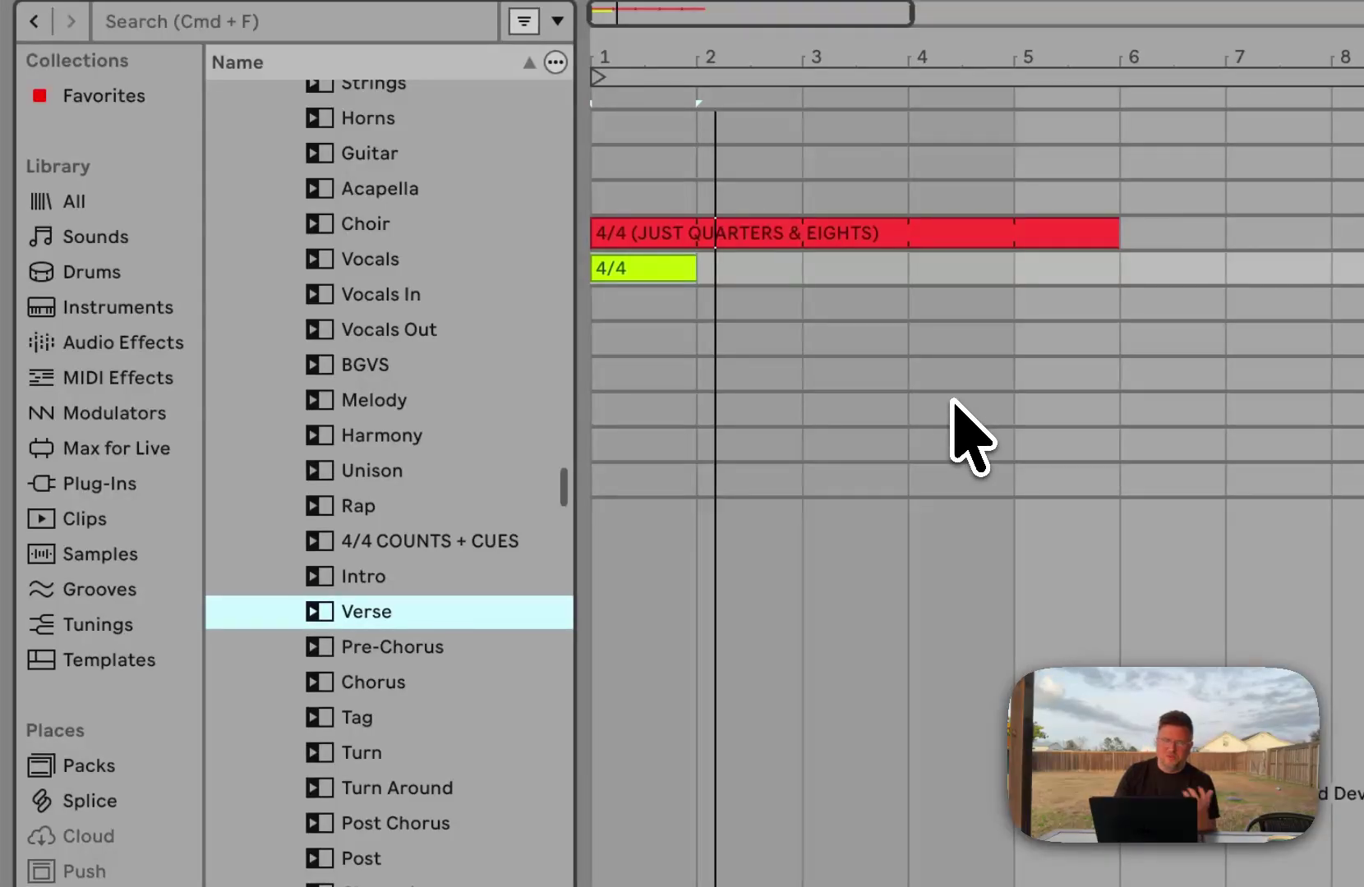
drag(951, 401, 945, 261)
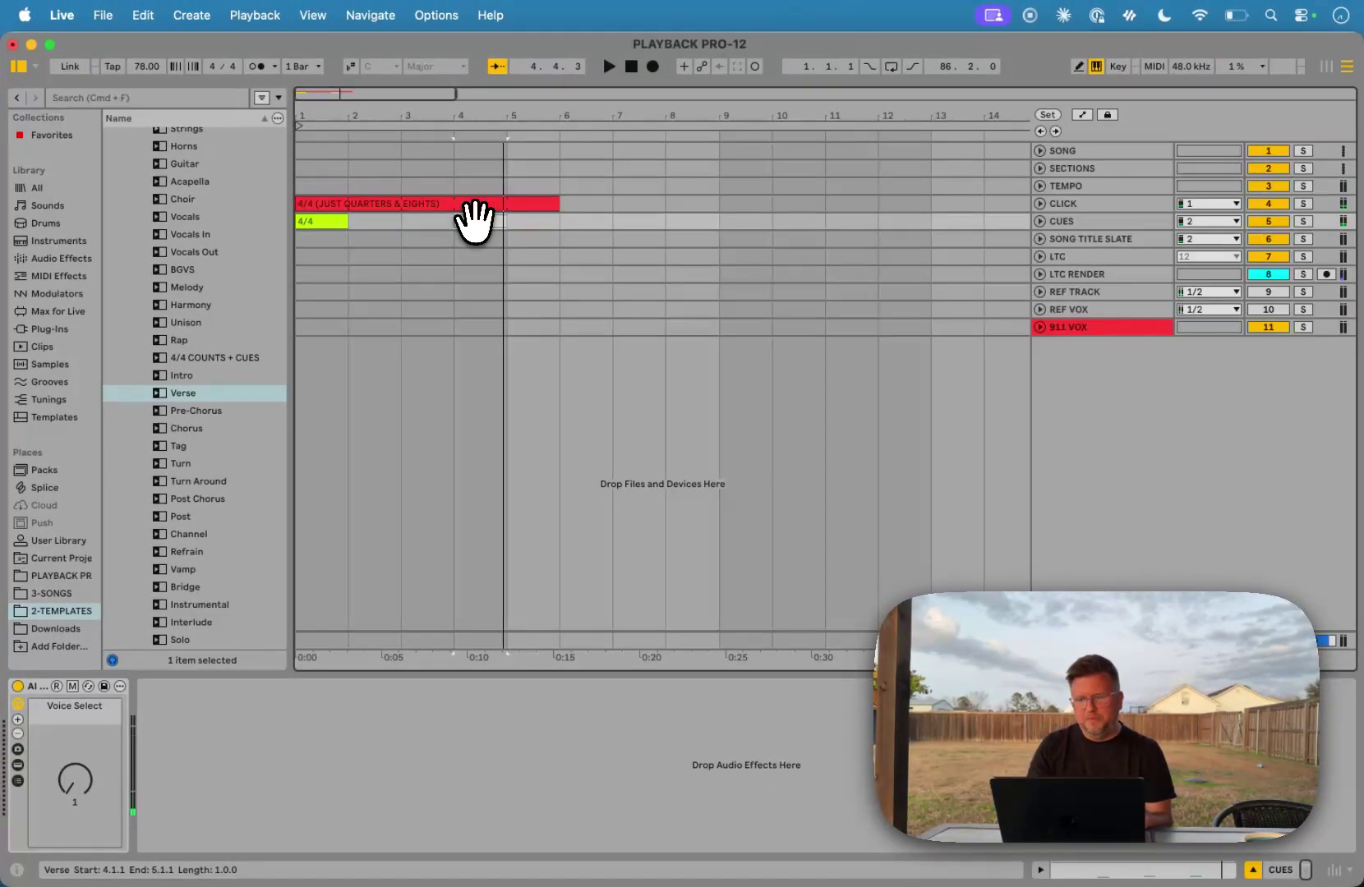
- Select the SONG TITLE SLATE track
click(1076, 238)
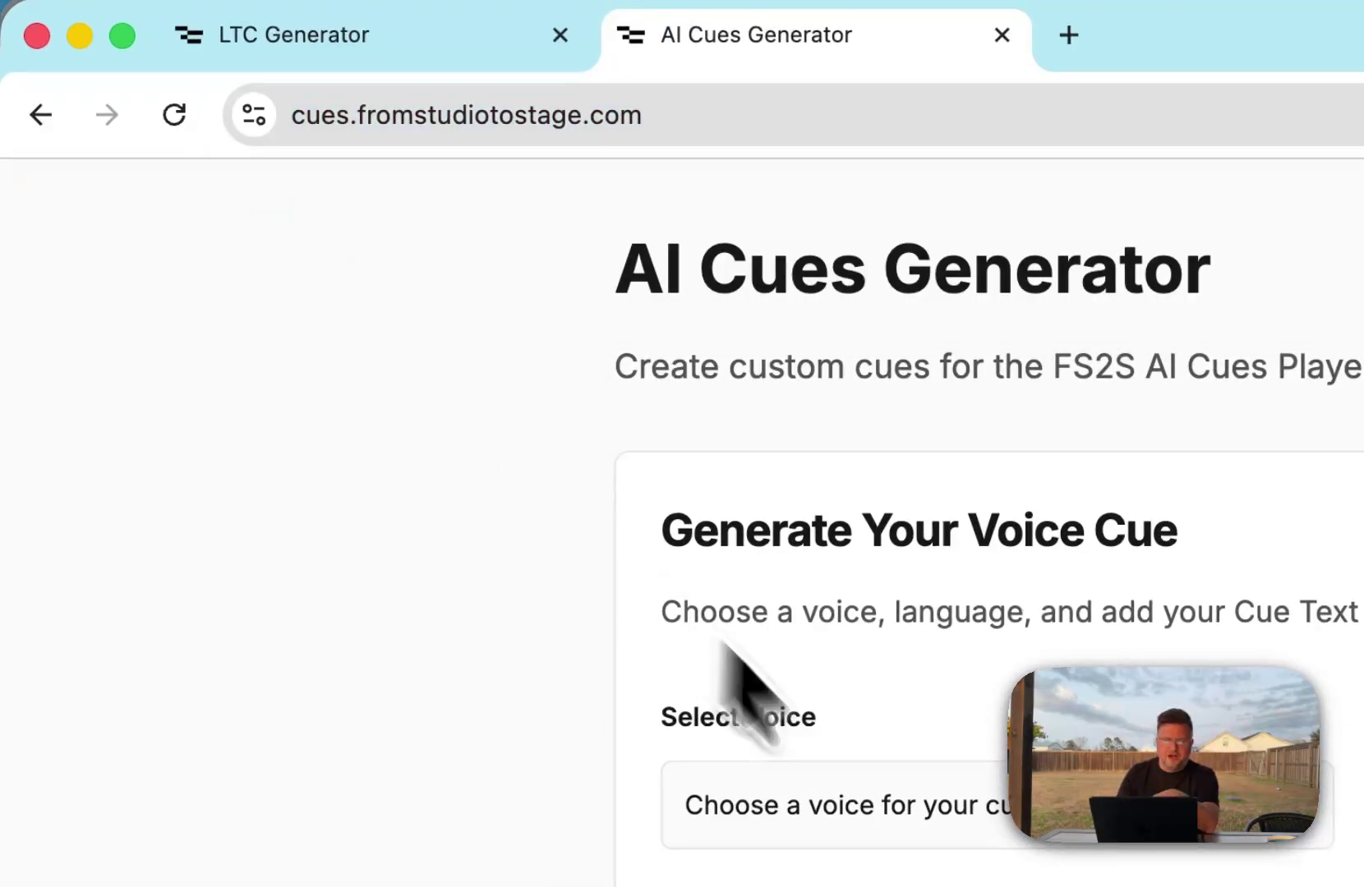
- Generate and preview a Voice 1 'Never Gonna Give You Up' cue, then drop it at bar 1
click(916, 822)
click(694, 454)
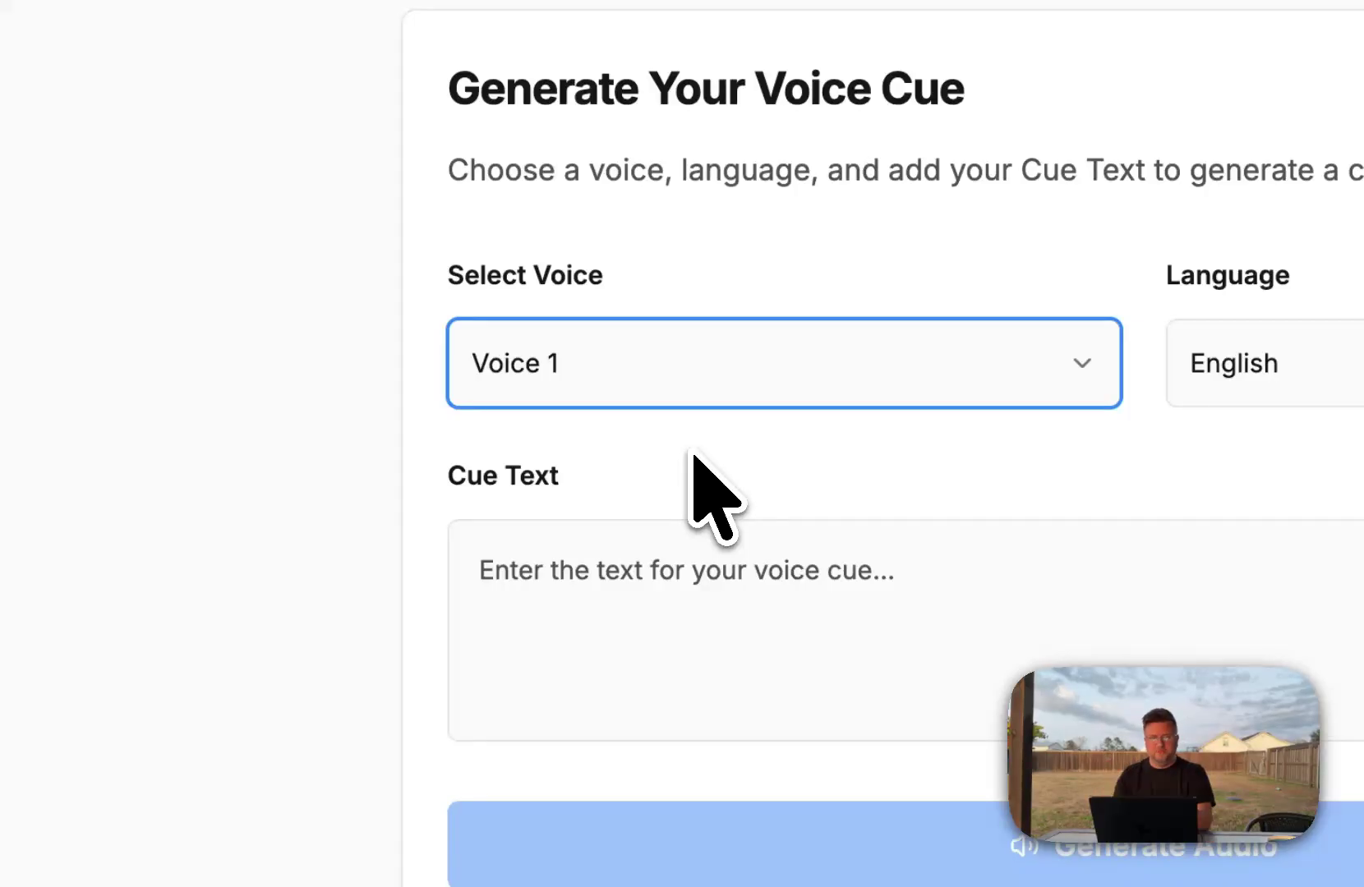
click(691, 565)
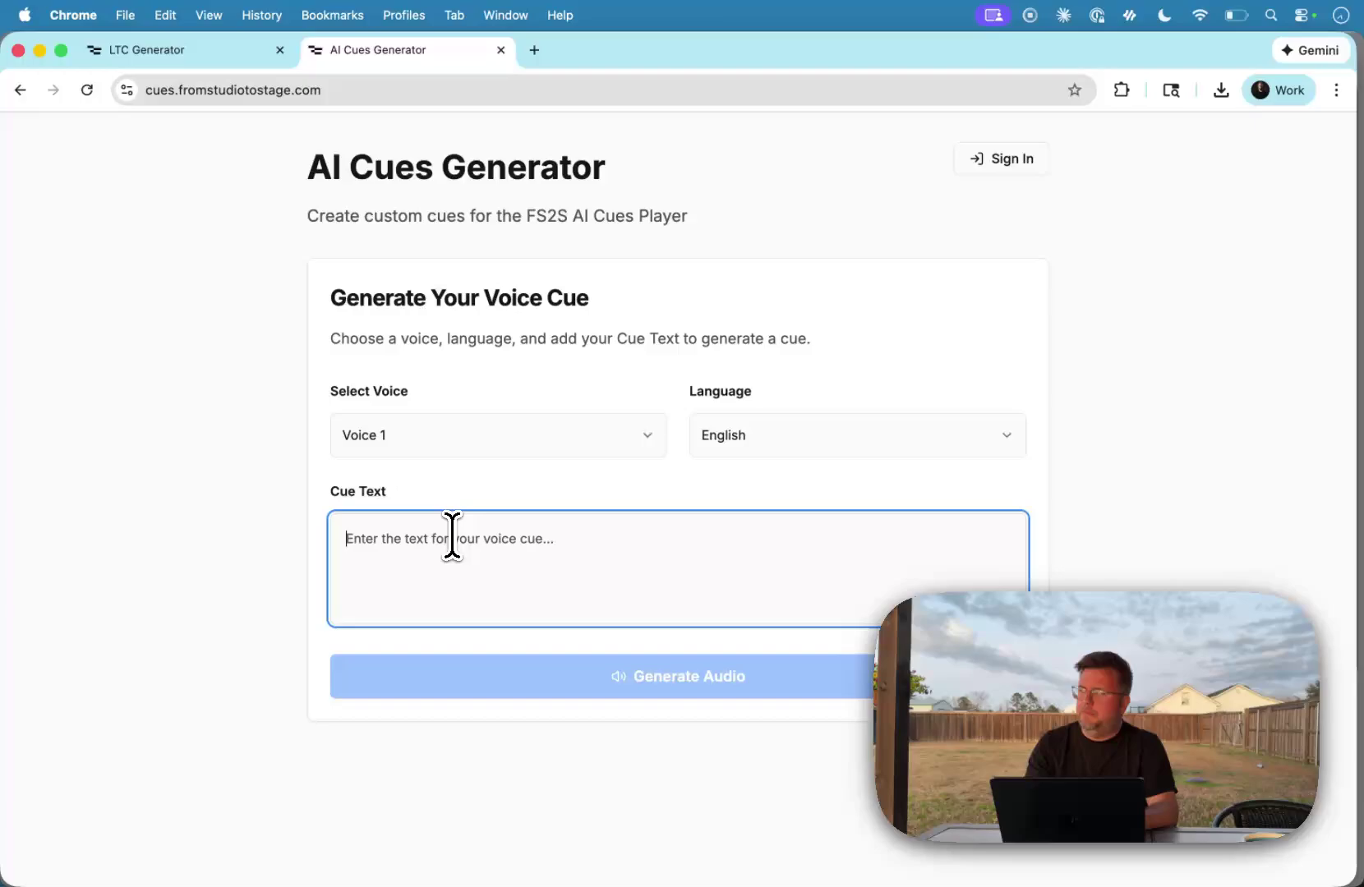
text(Never Gonna Give You Up)
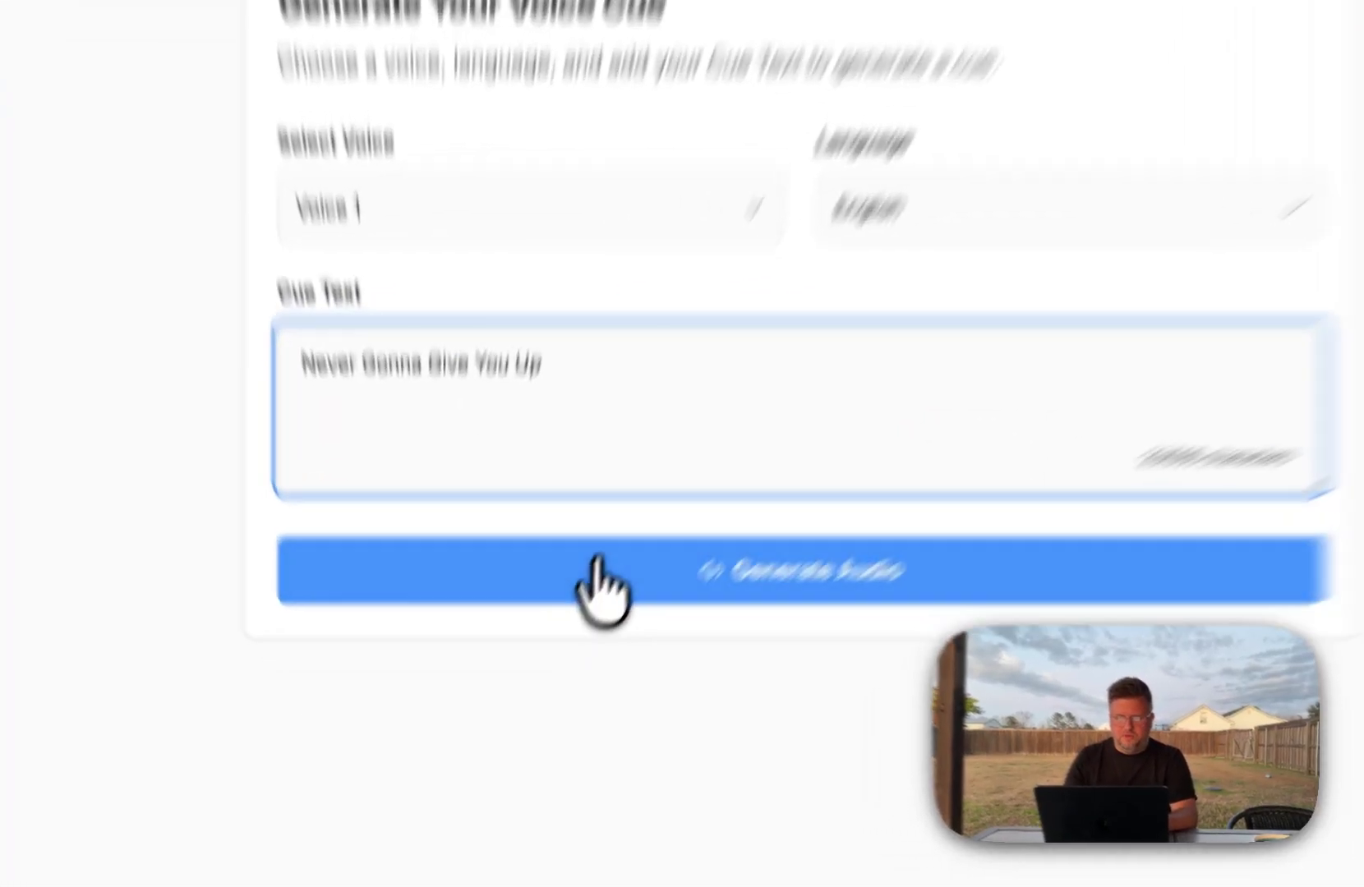
click(540, 671)
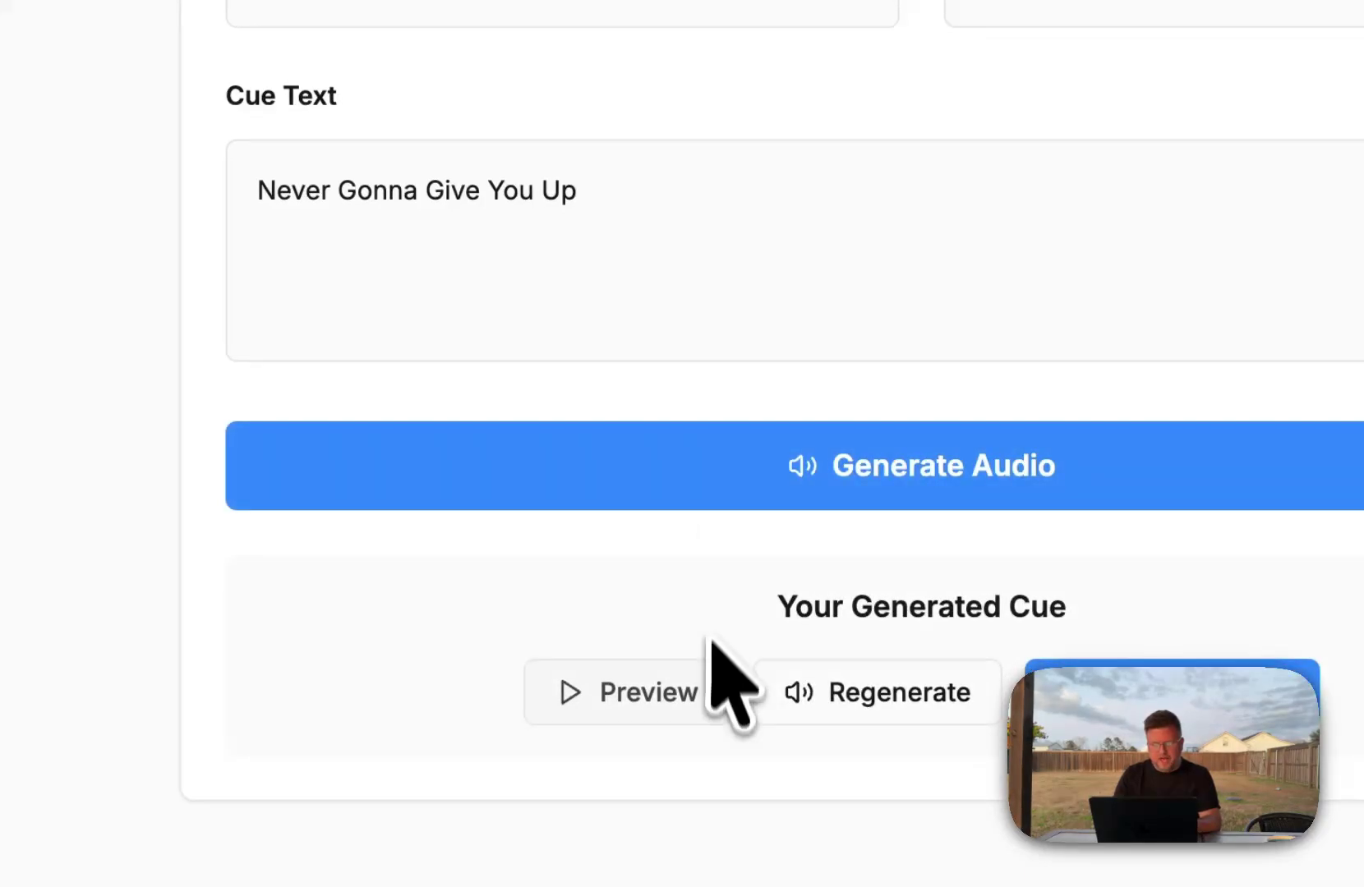
click(683, 713)
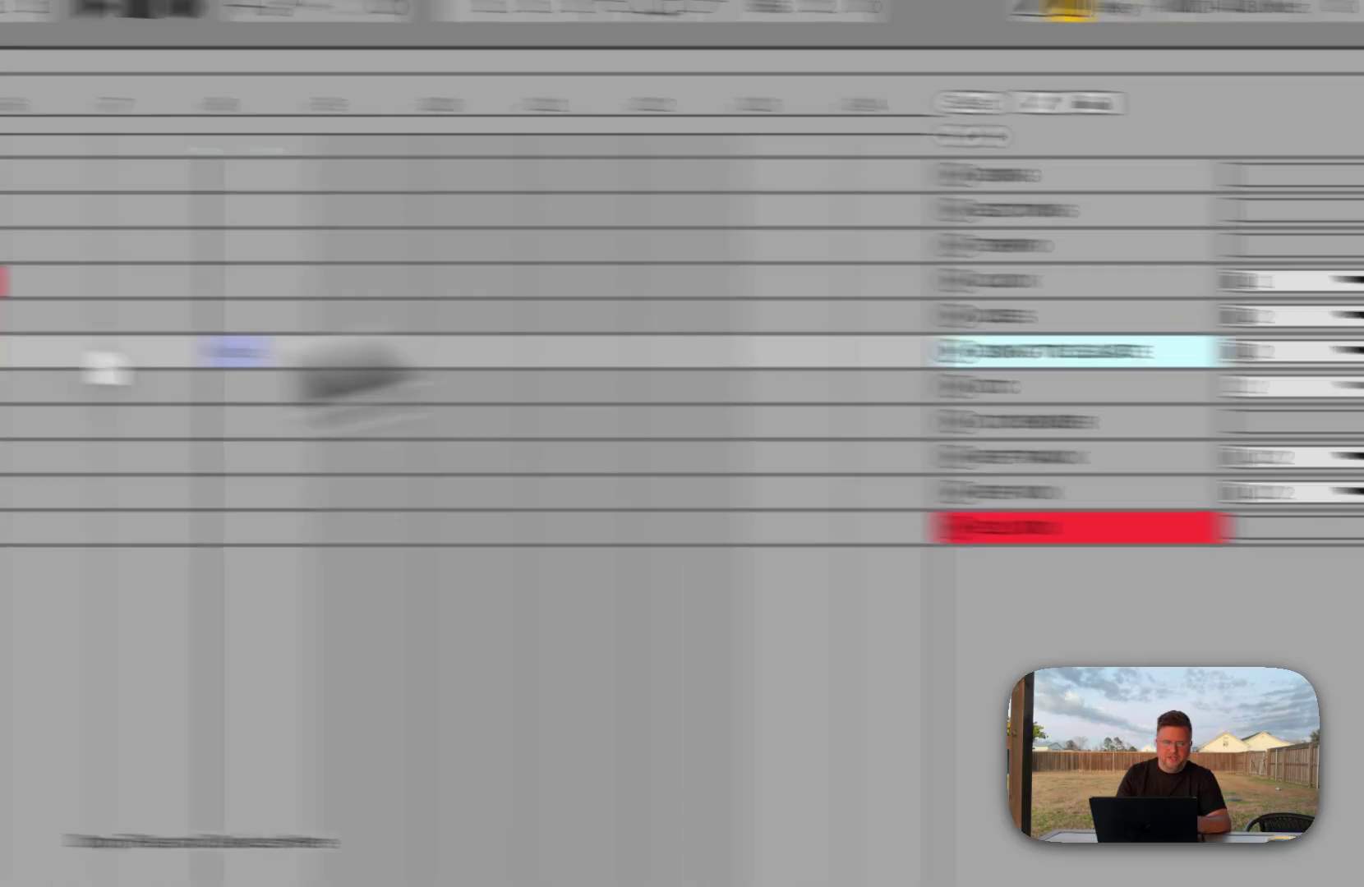
drag(106, 368, 427, 496)
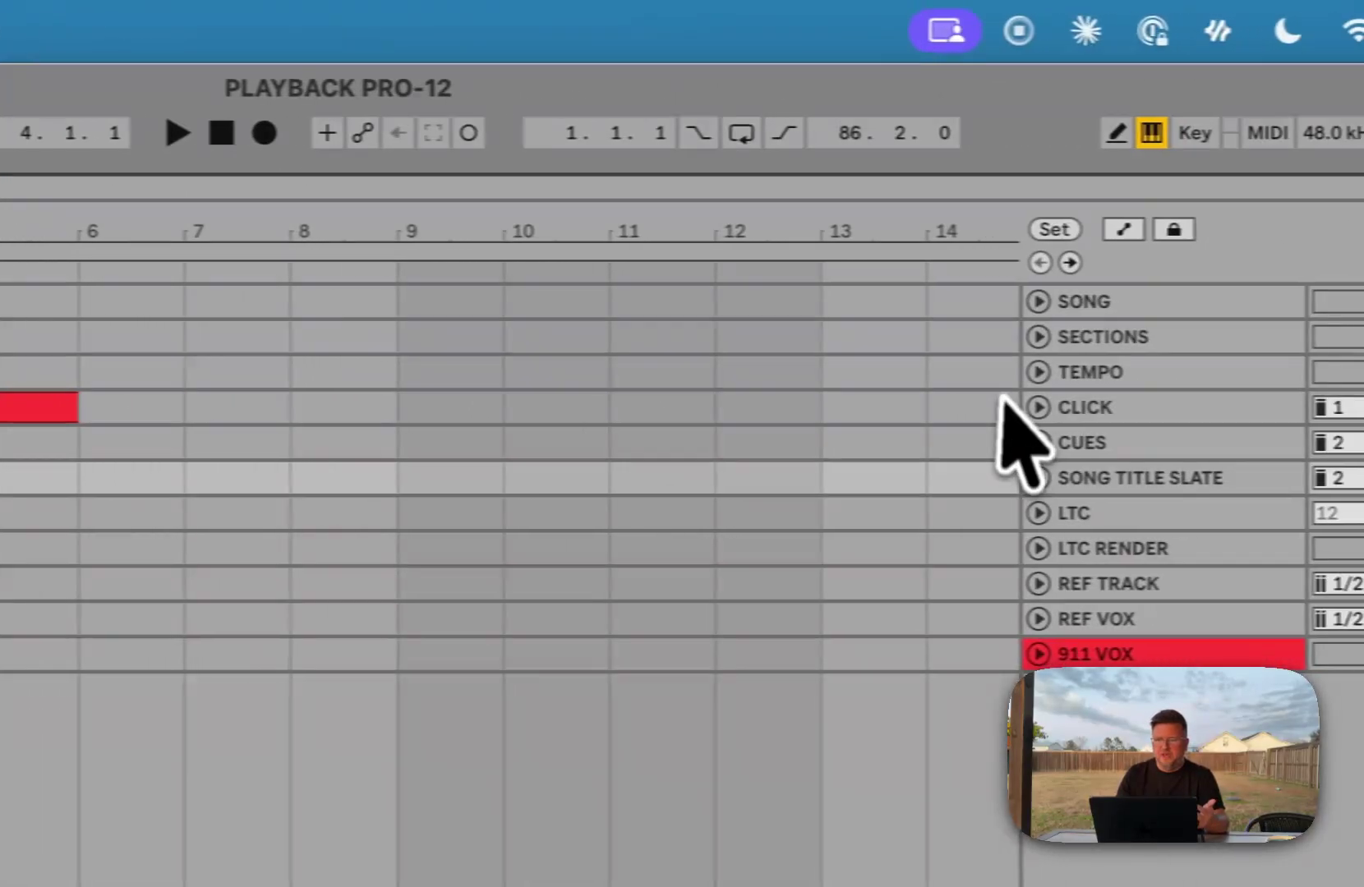
- Trim the leading silence from the voice title clip and move it to bar 1
click(1010, 475)
click(359, 503)
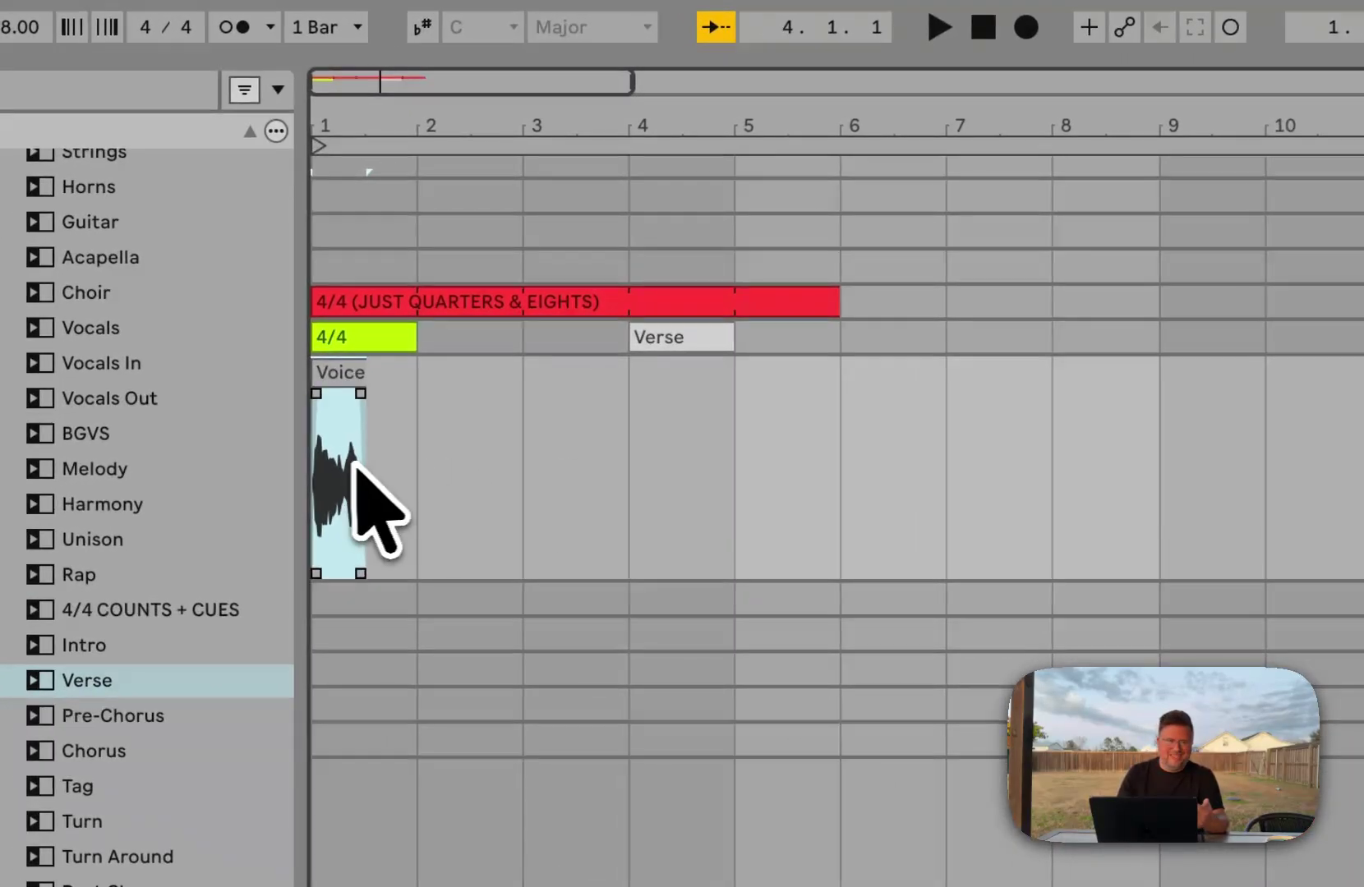
key(z)
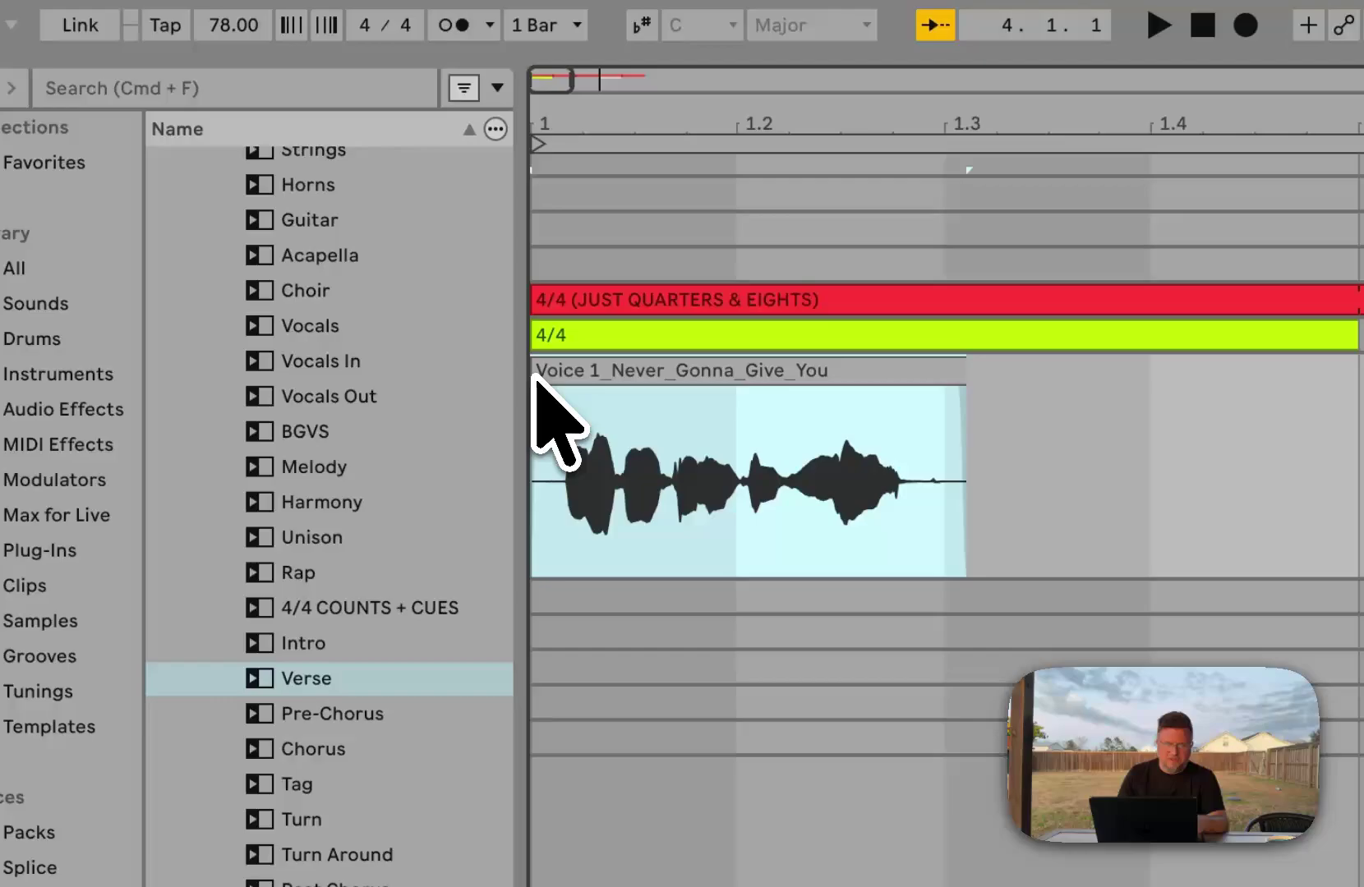
drag(315, 380, 342, 378)
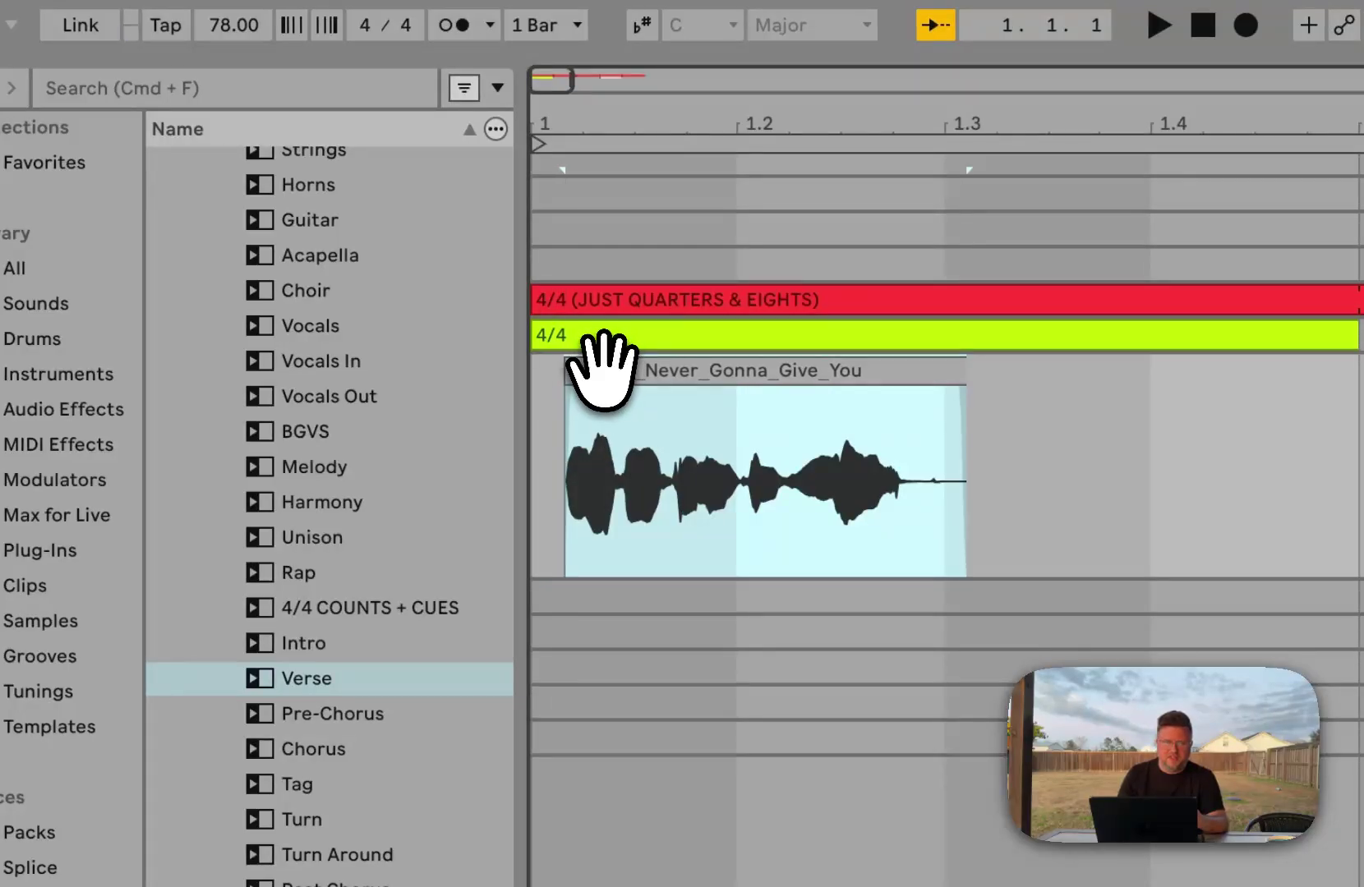
drag(600, 367, 579, 426)
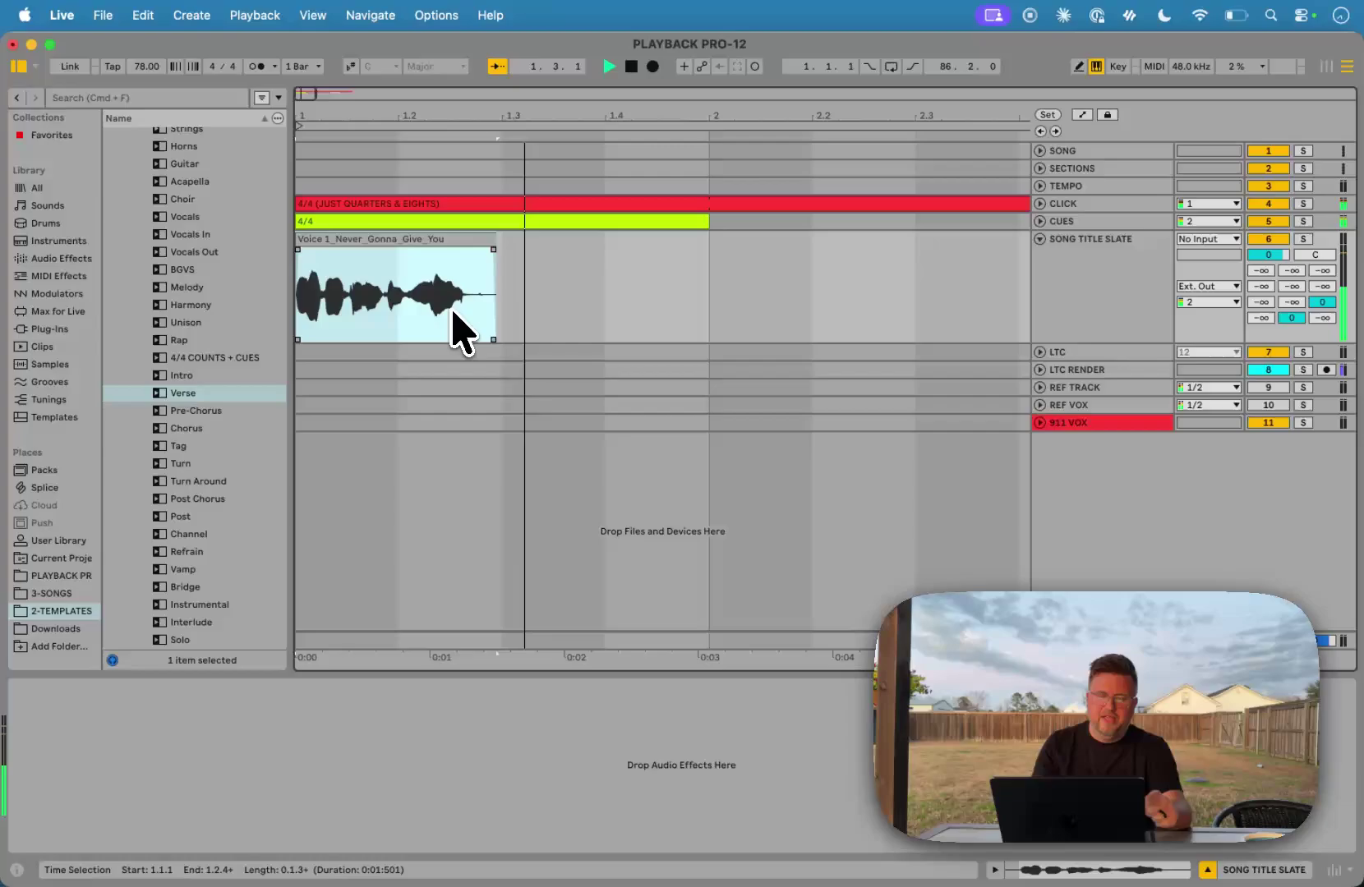
key(space)
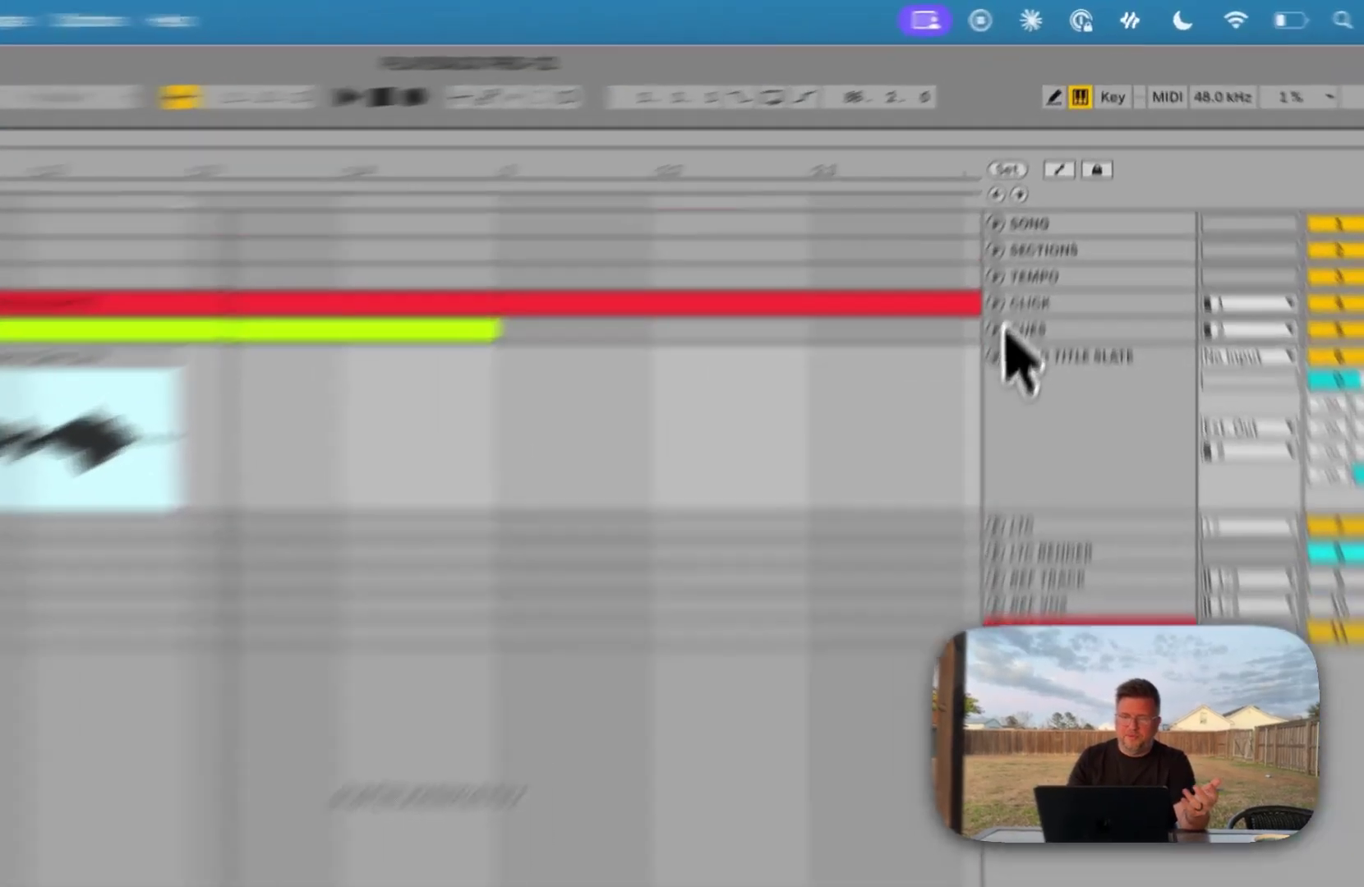
- Zoom out and audition the song title leading into the 4/4 count-in cue
click(1036, 220)
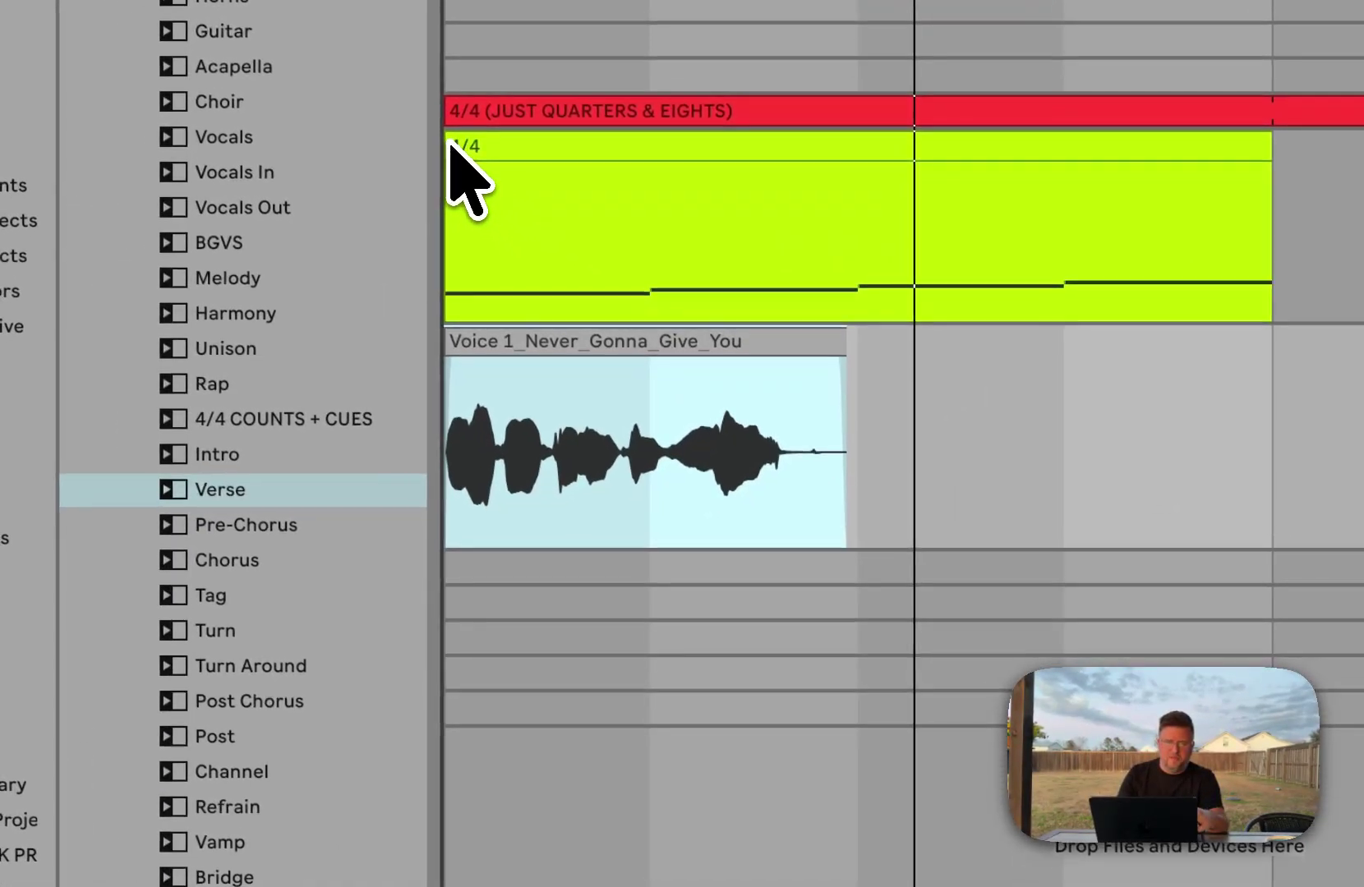
click(622, 160)
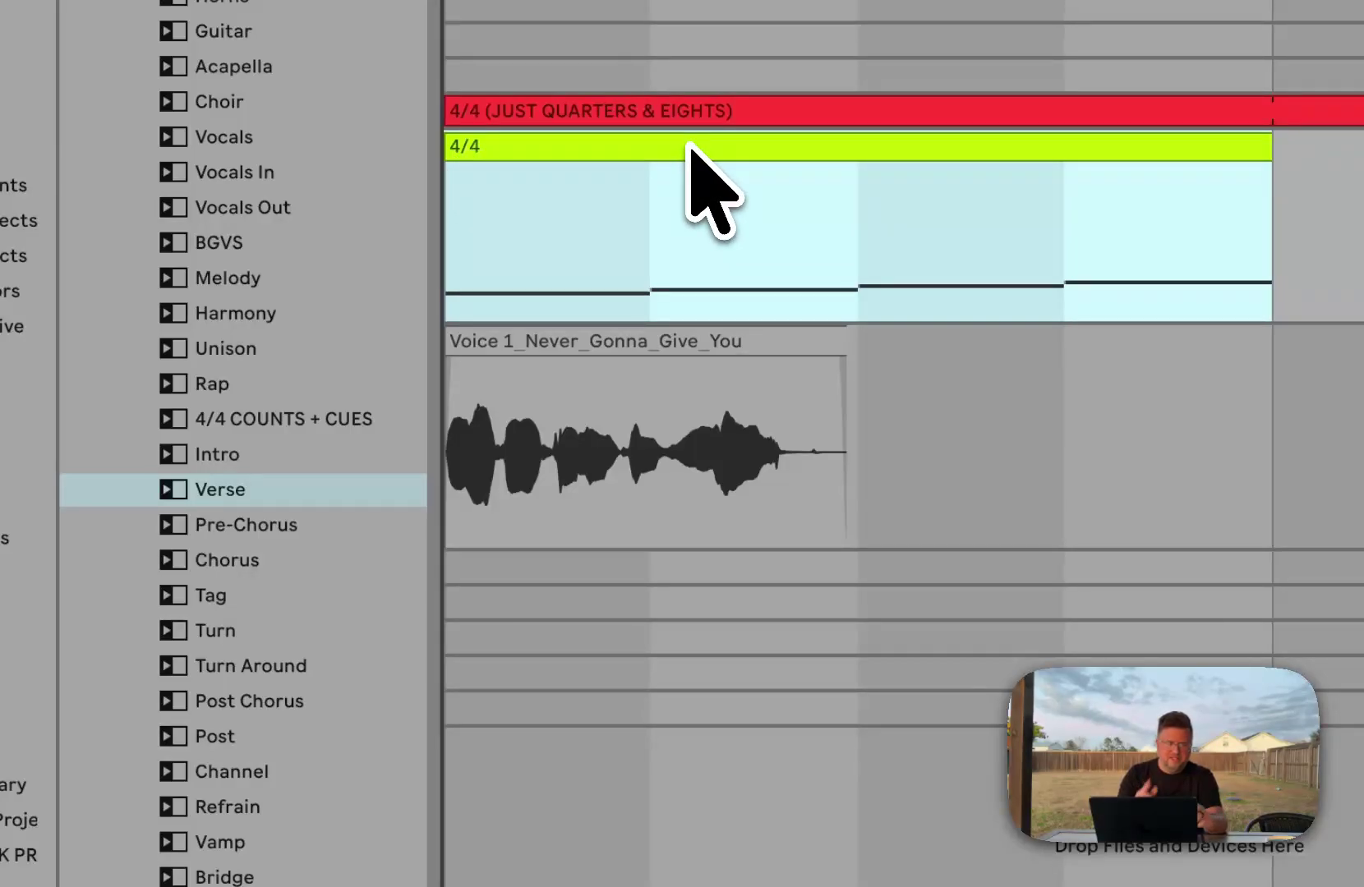
click(851, 228)
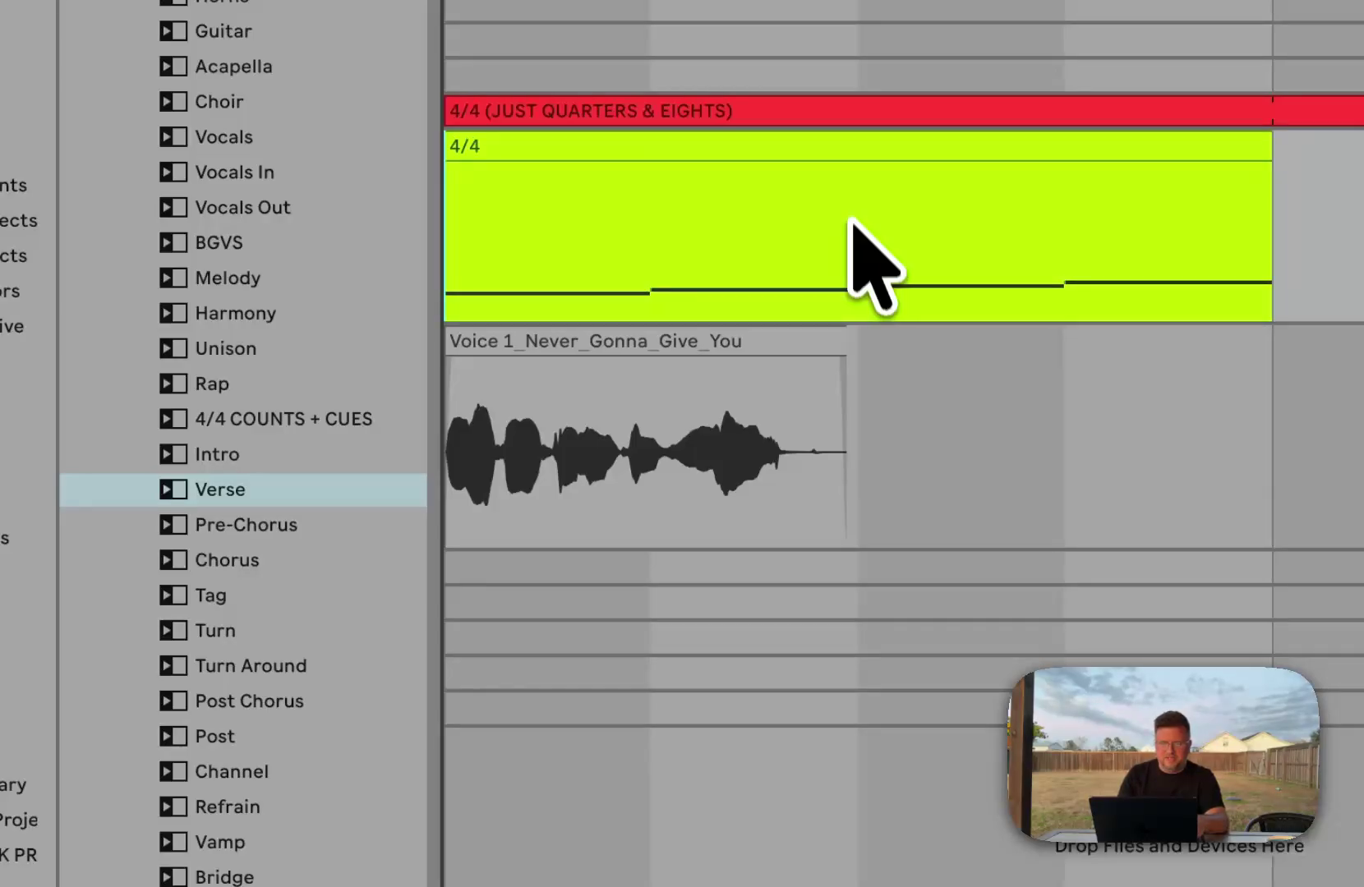
key(minus)
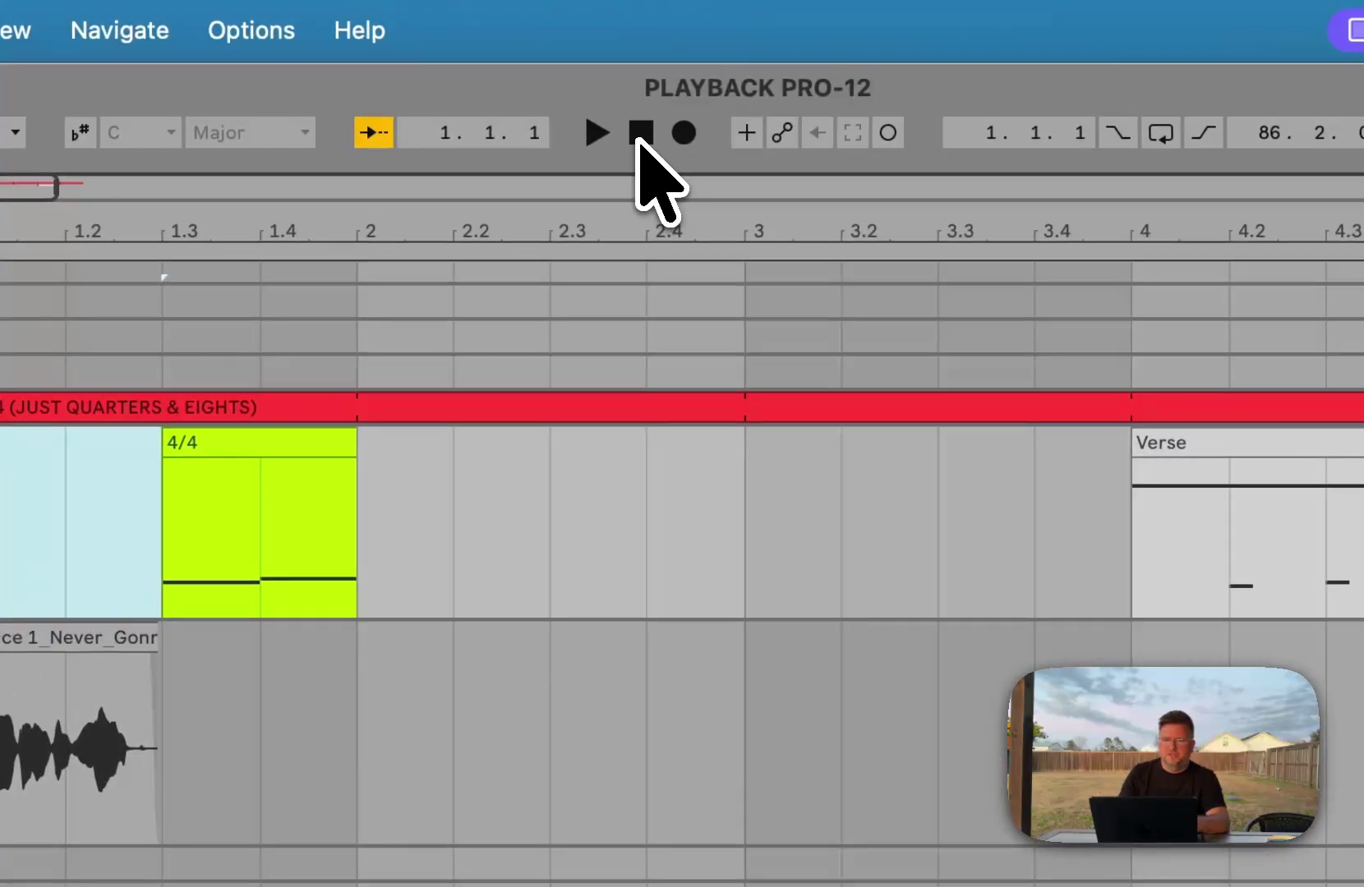
click(804, 80)
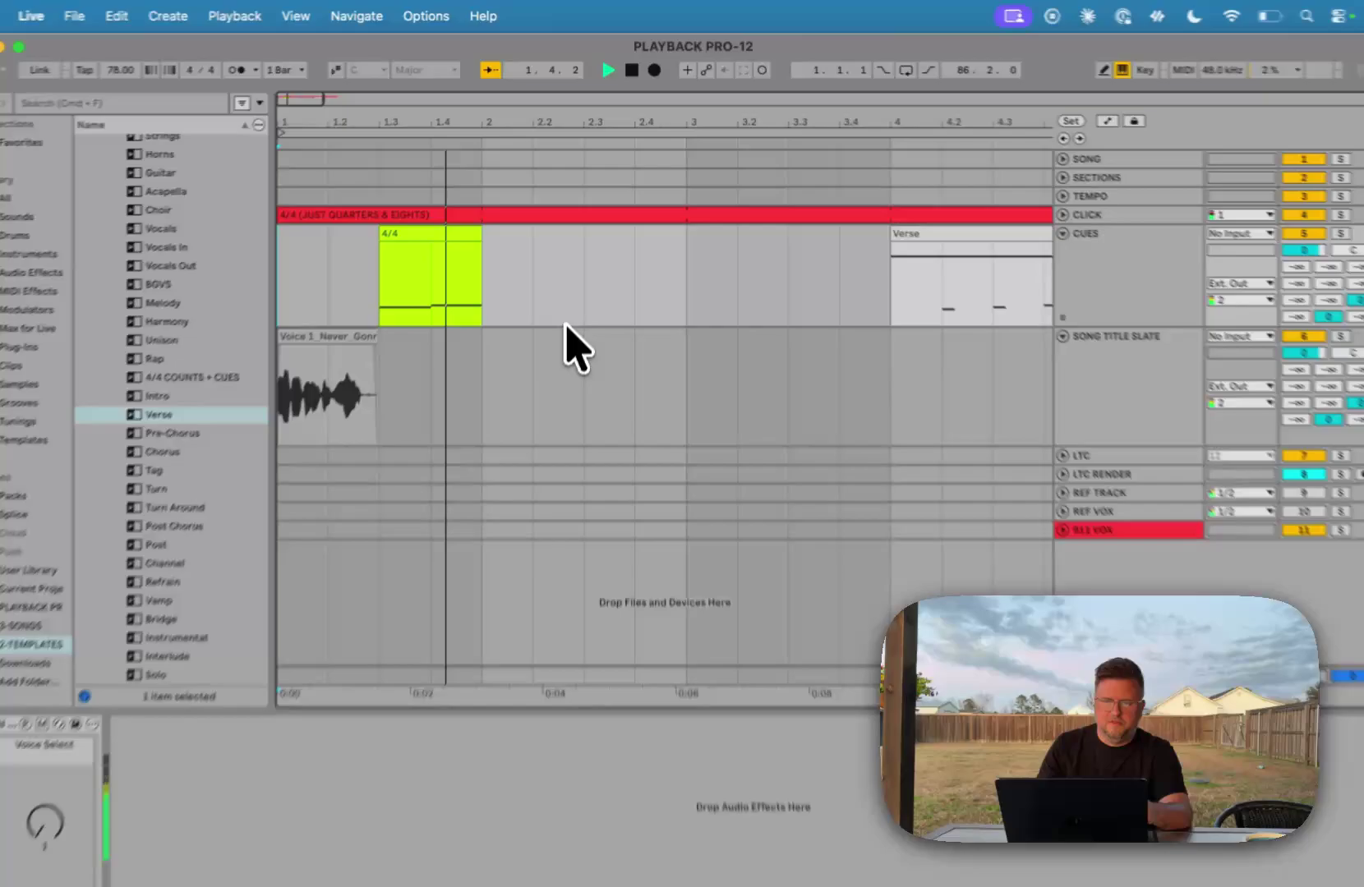
key(space)
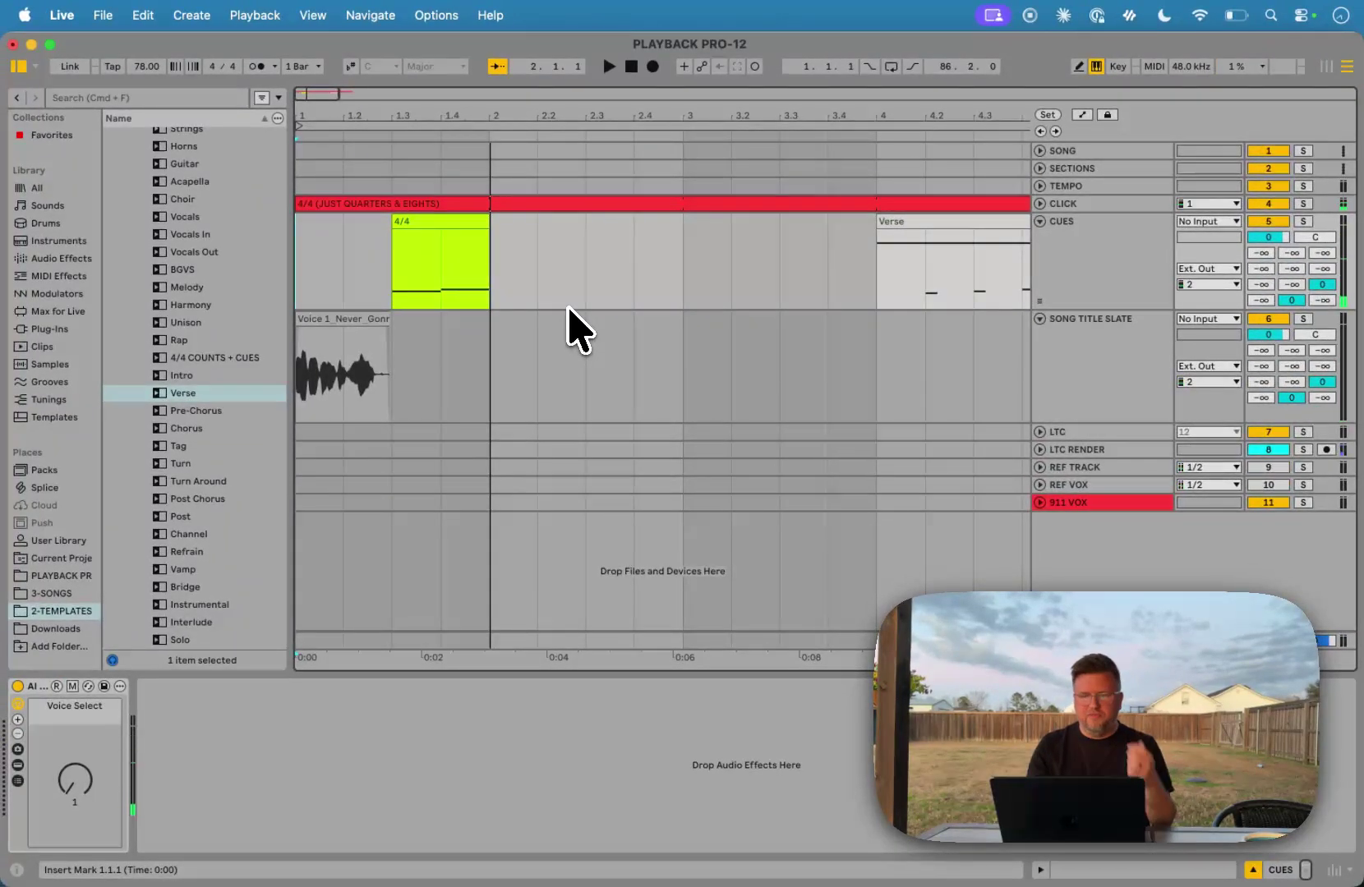
- Fold the CUES and SONG TITLE SLATE tracks to single rows
click(1040, 221)
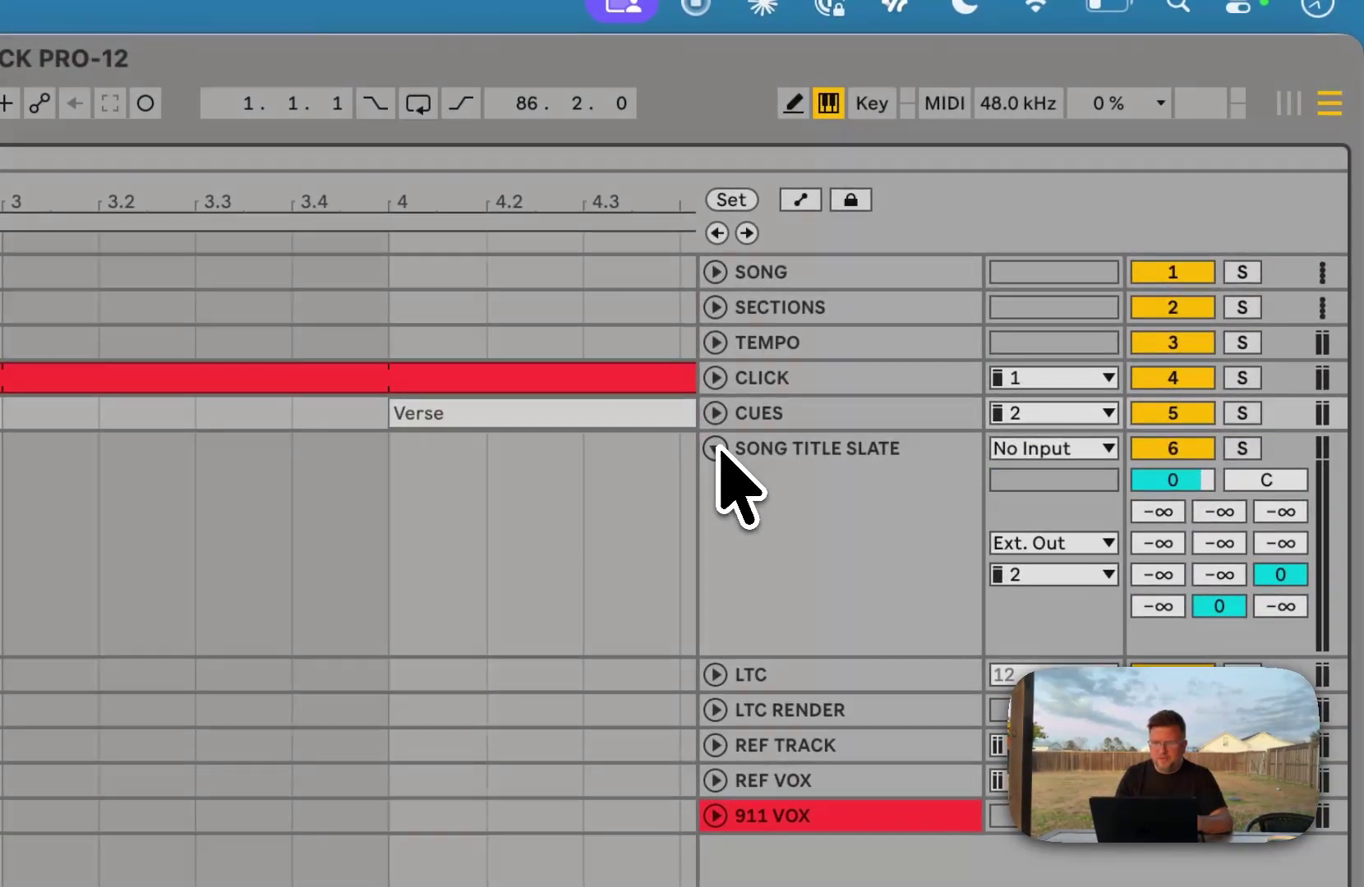
click(717, 448)
click(773, 484)
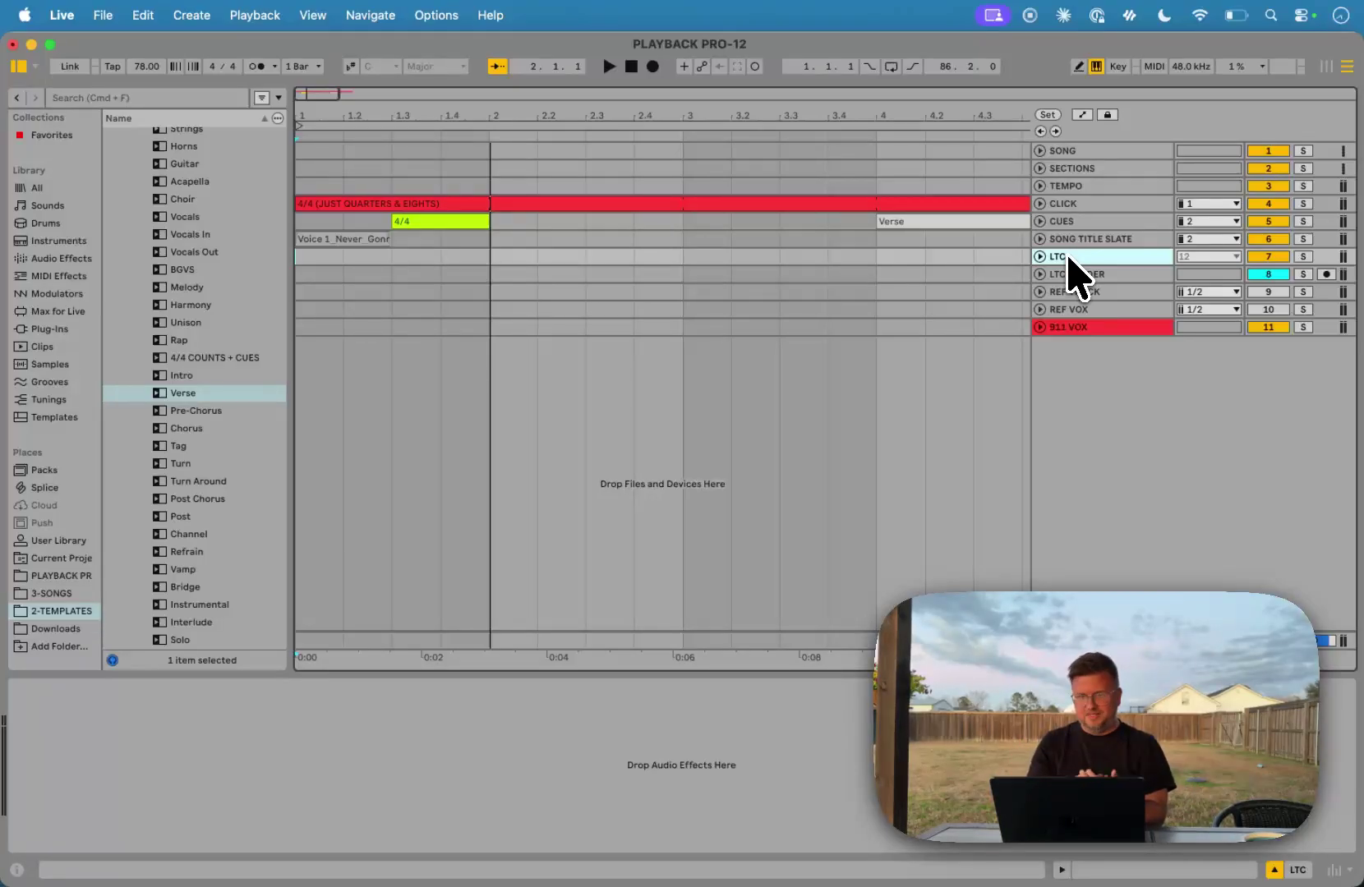
- Set LTC Generator's starting hours to 10, download the LTC file, and drag it into the arrangement
key(super+Tab)
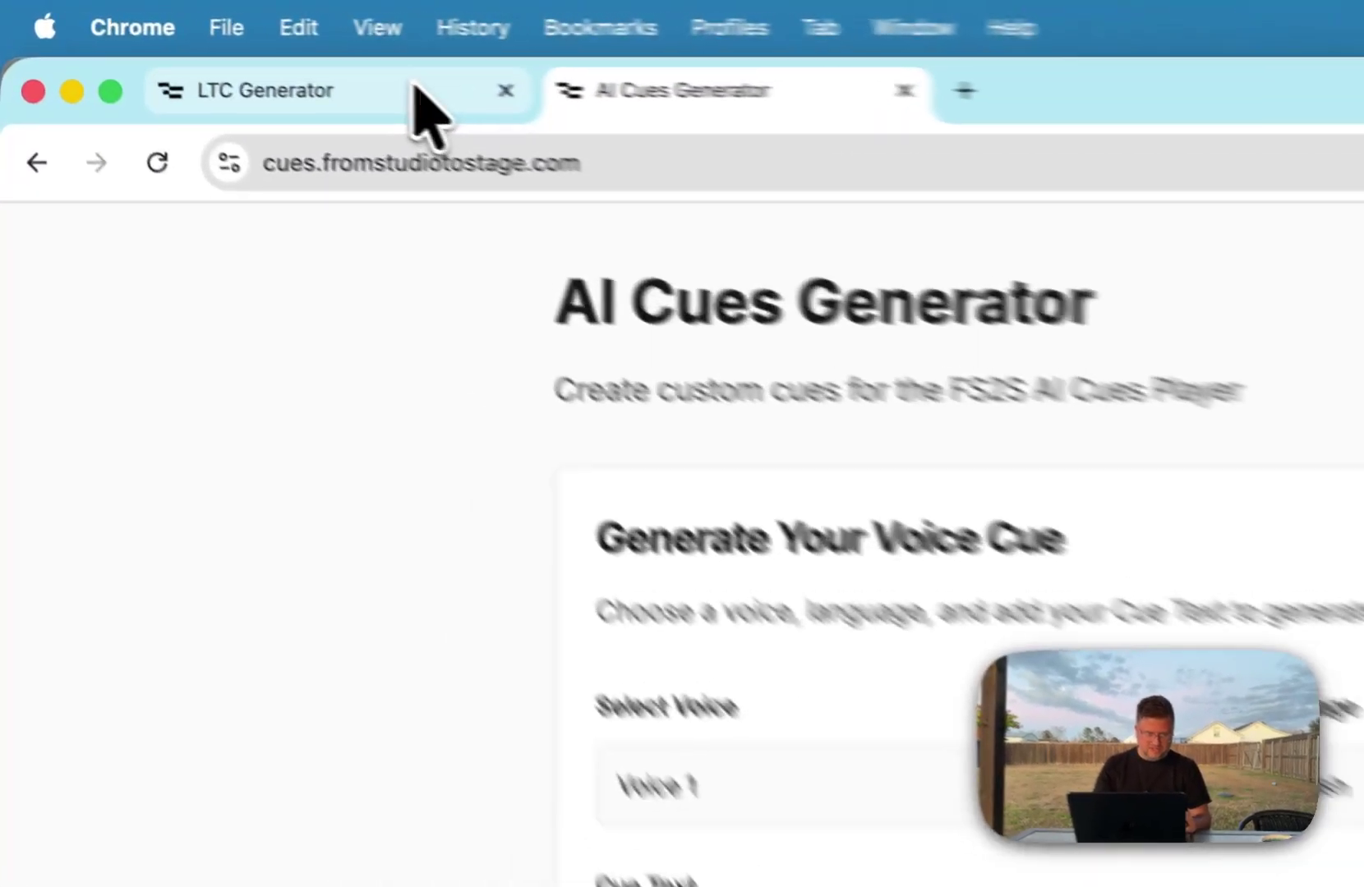
click(228, 48)
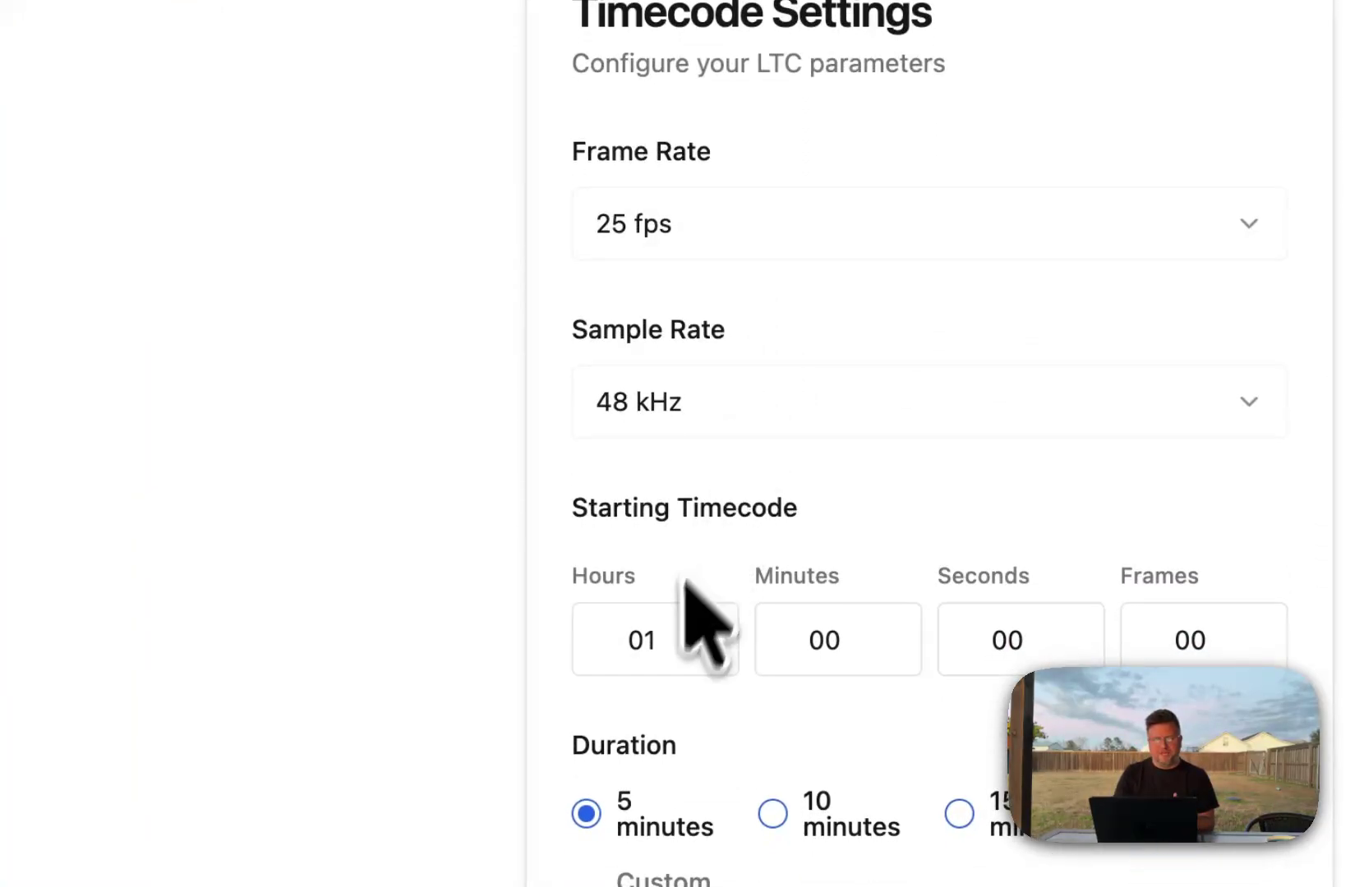
double_click(666, 636)
text(10)
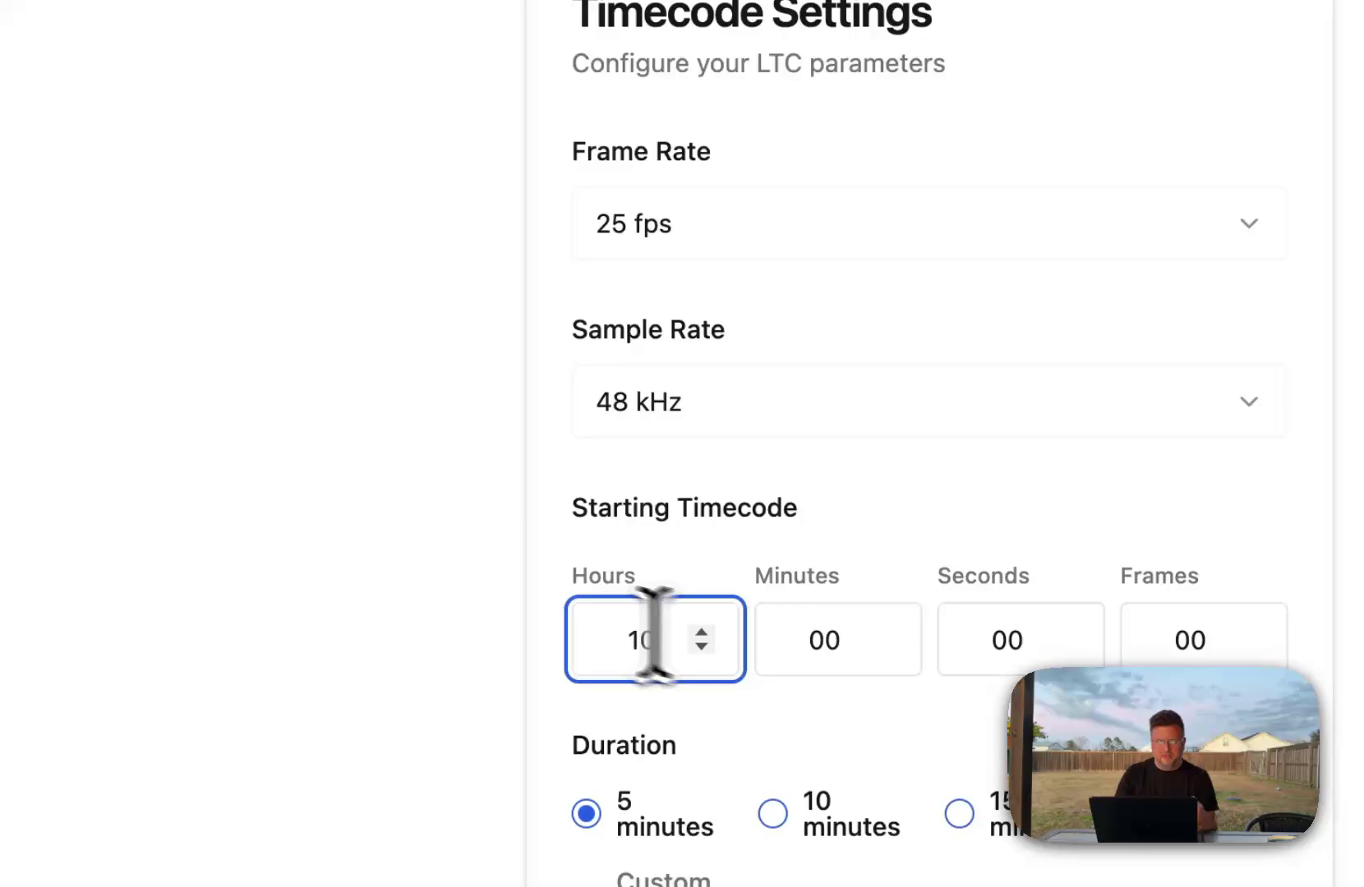
click(423, 575)
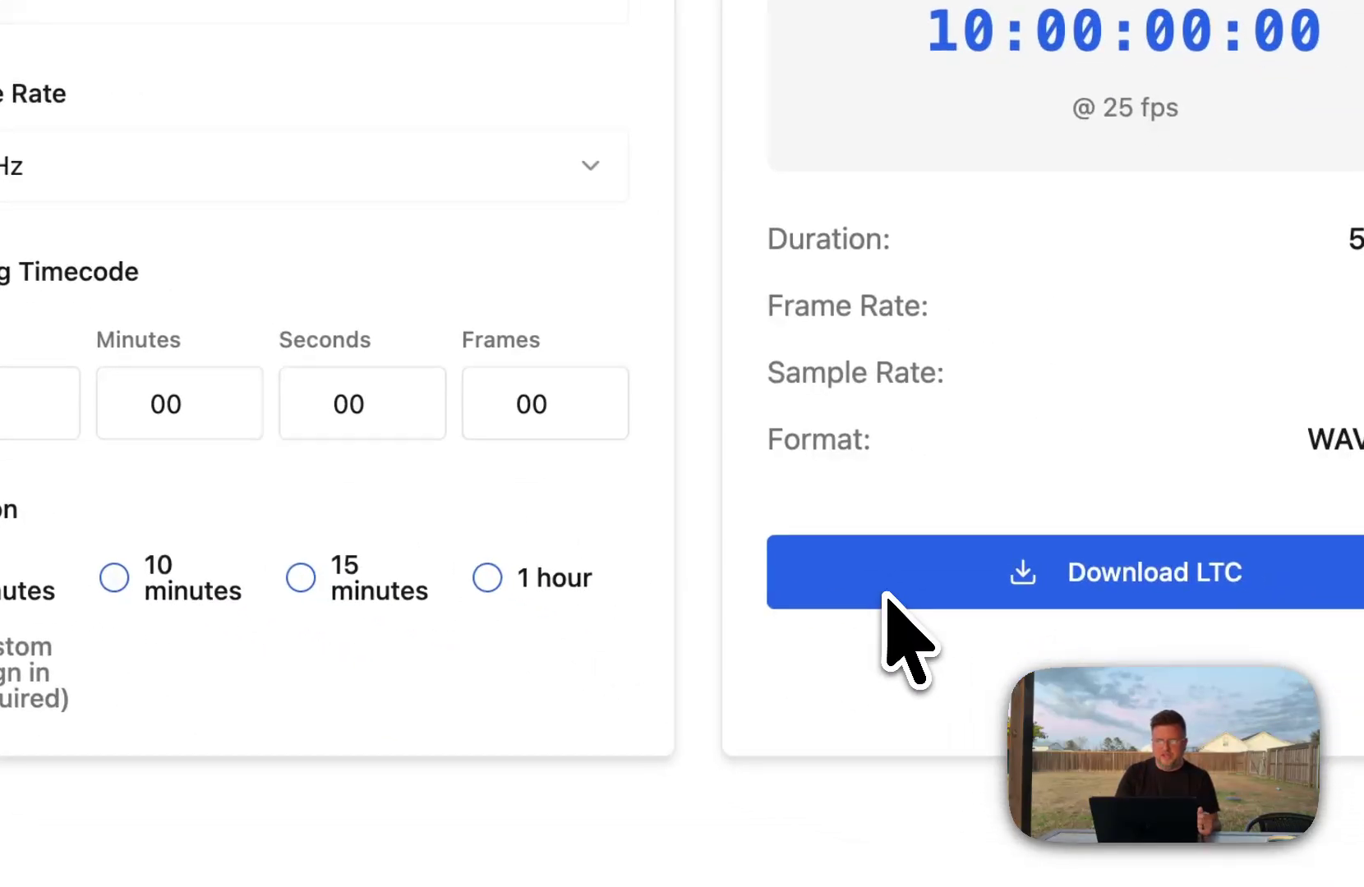
click(889, 600)
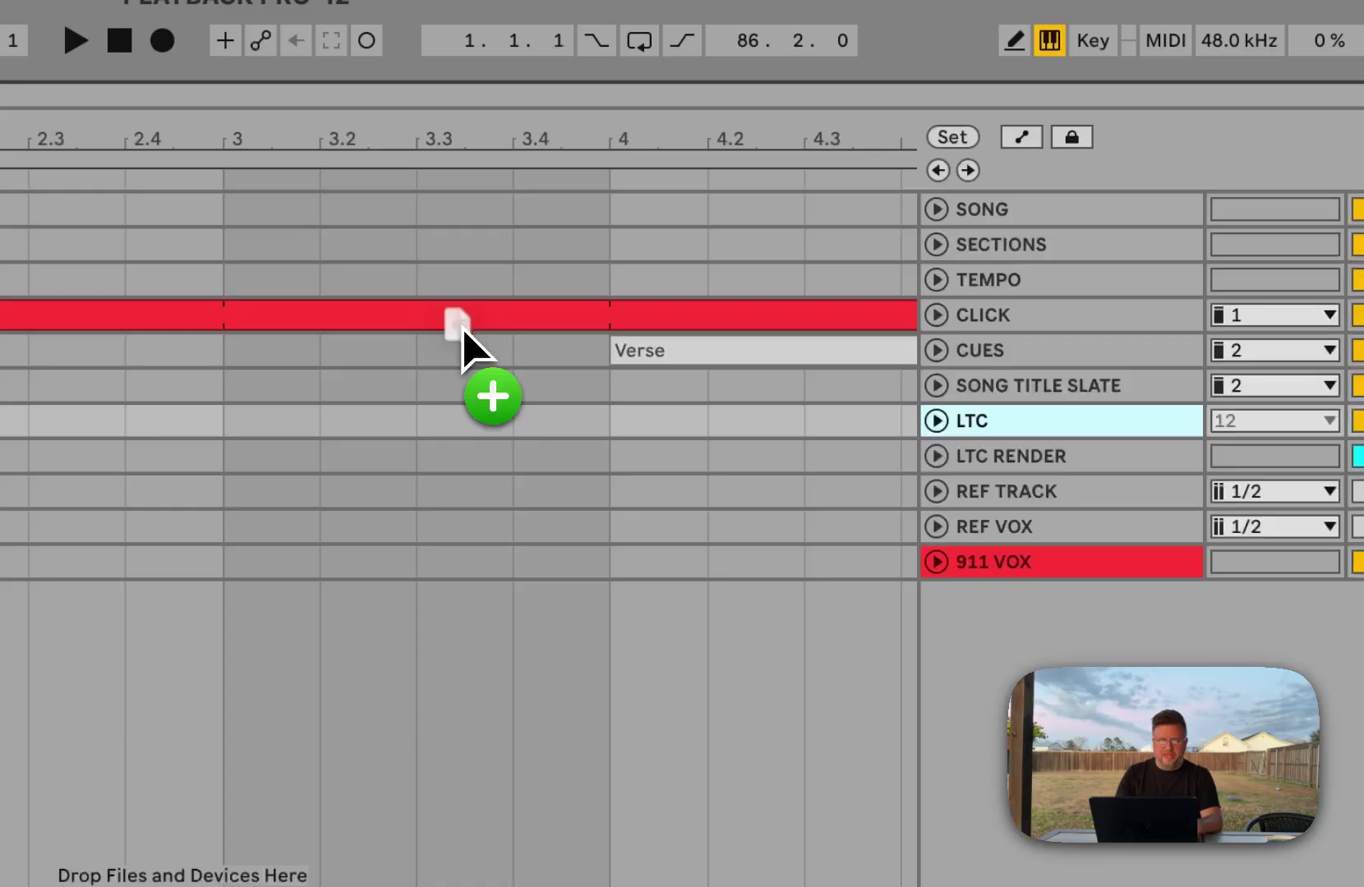
drag(462, 328, 588, 435)
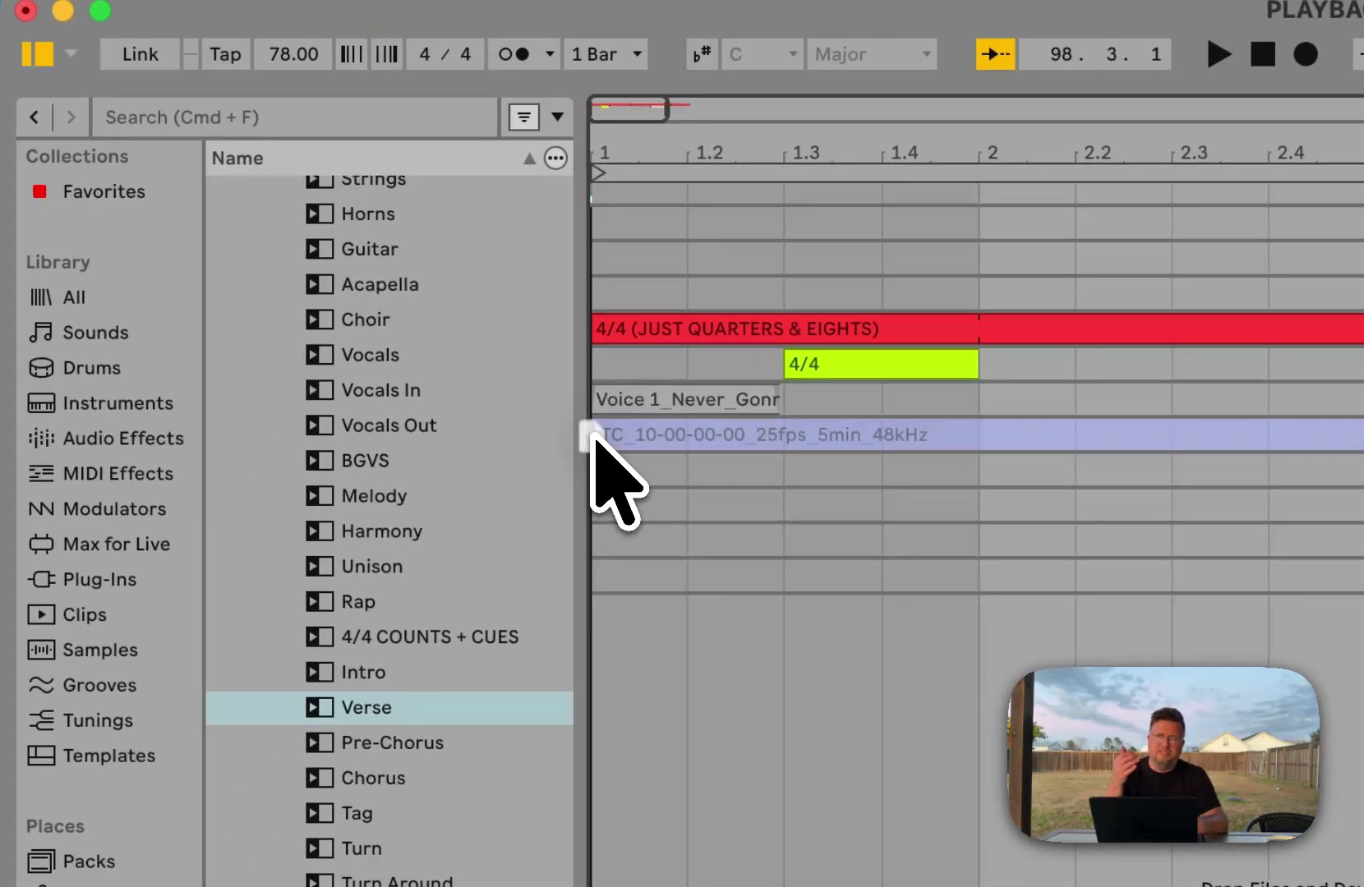
- Position the LTC_10-00-00-00_25fps_5min_48kHz clip on the LTC track starting at bar 1.1.1
drag(592, 431, 618, 437)
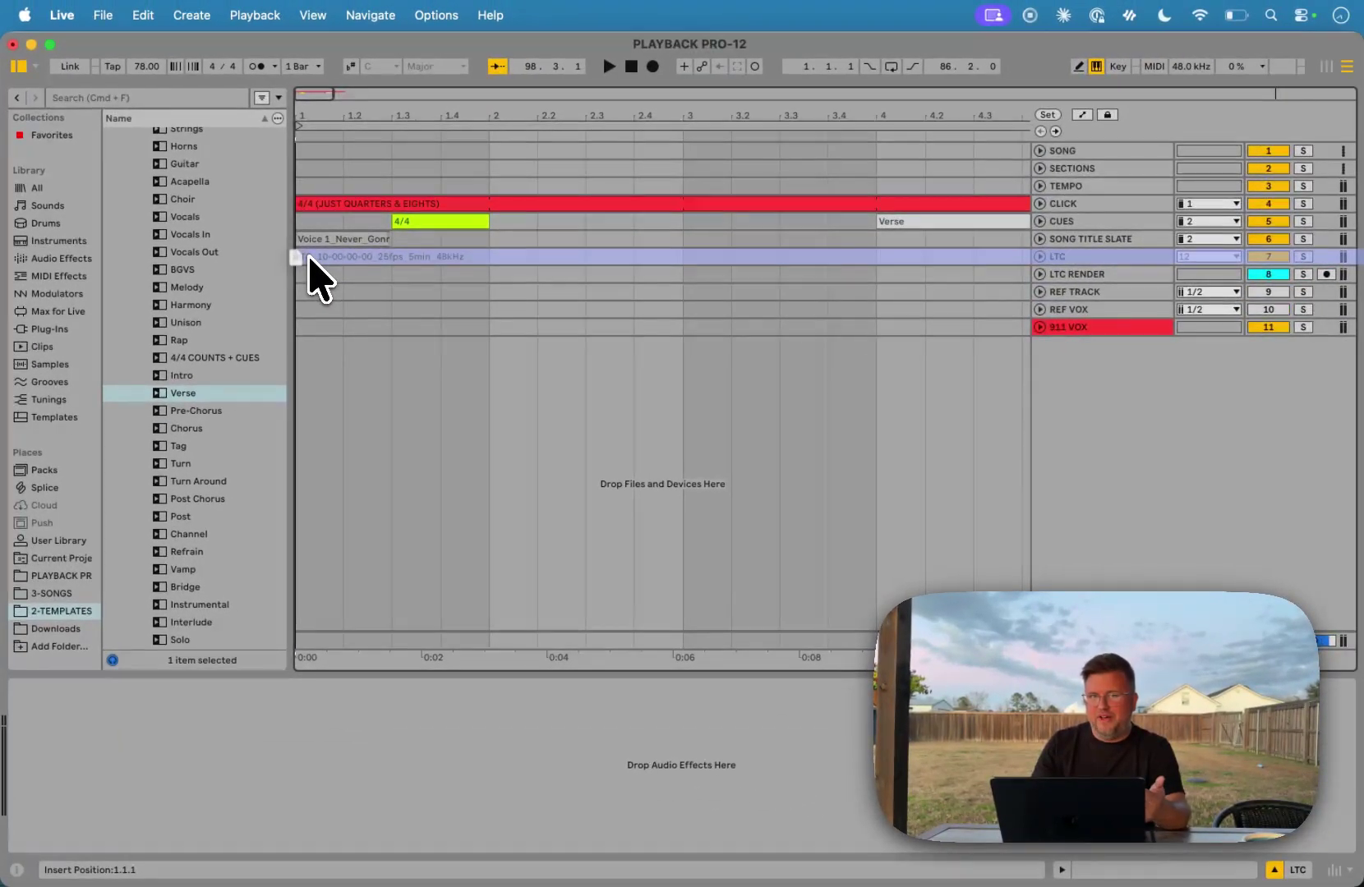
drag(318, 258, 360, 257)
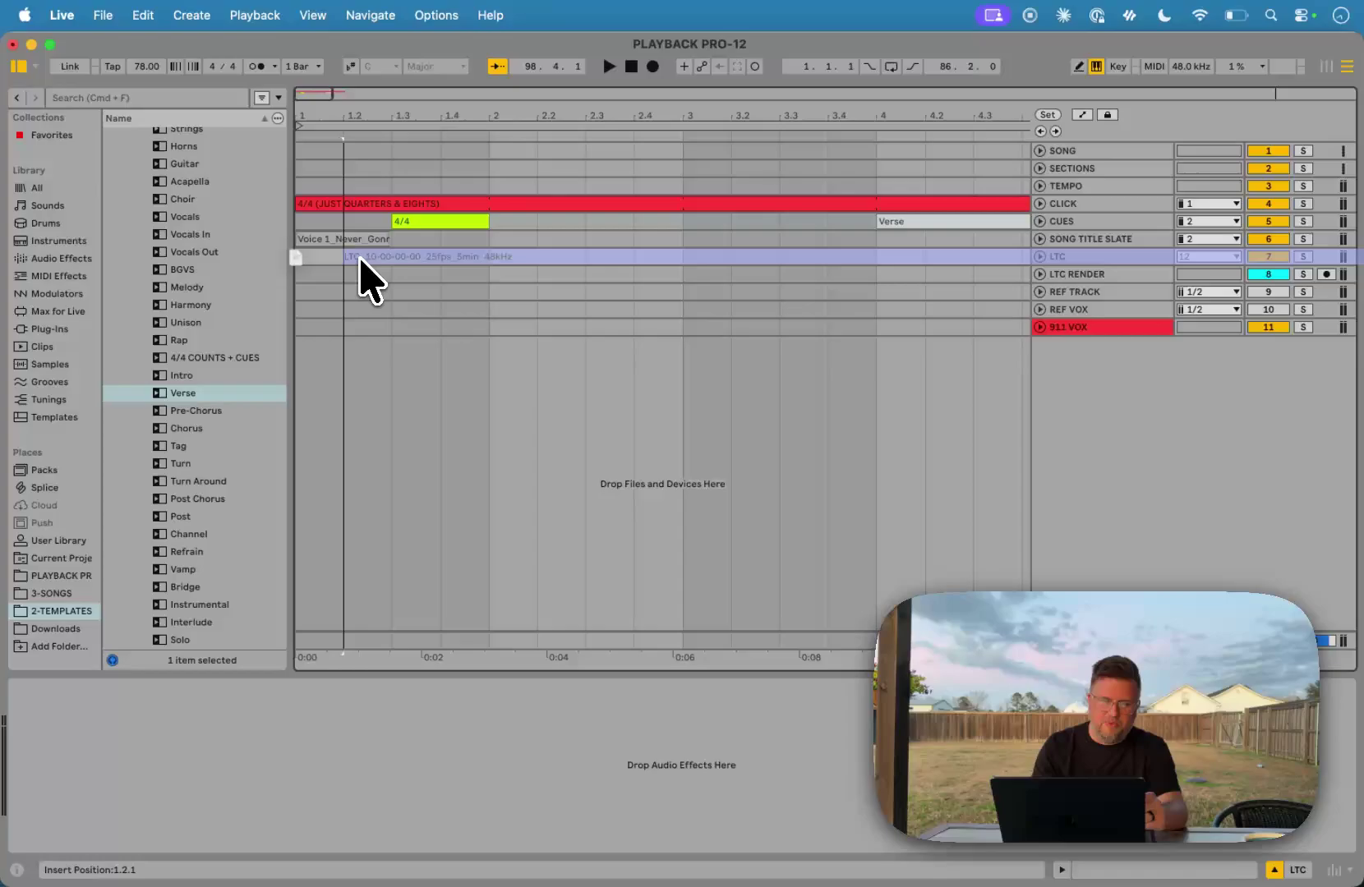
mouse_move(360, 258)
mouse_down()
mouse_move(343, 256)
mouse_move(353, 268)
mouse_up()
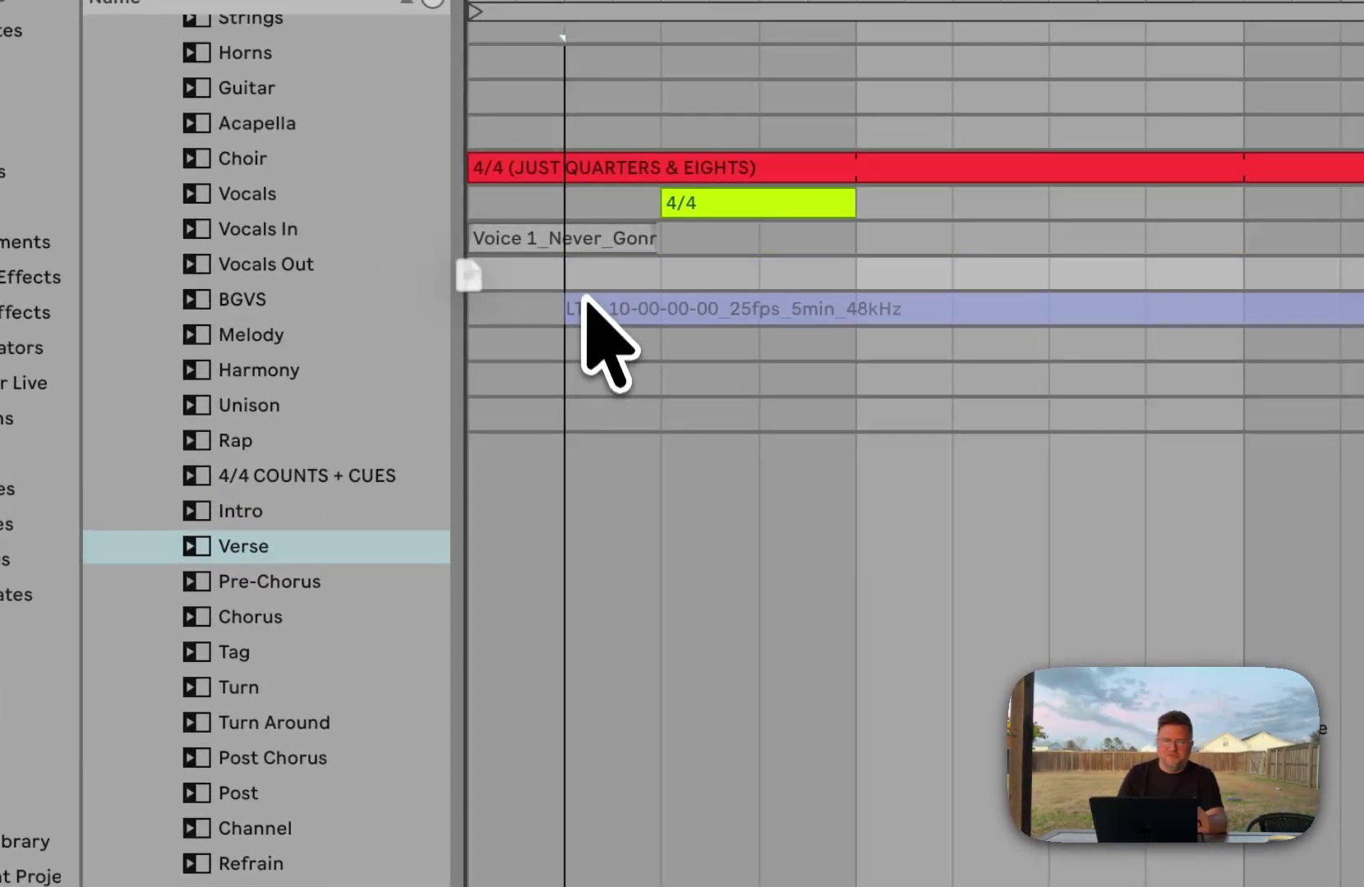
drag(583, 297, 582, 282)
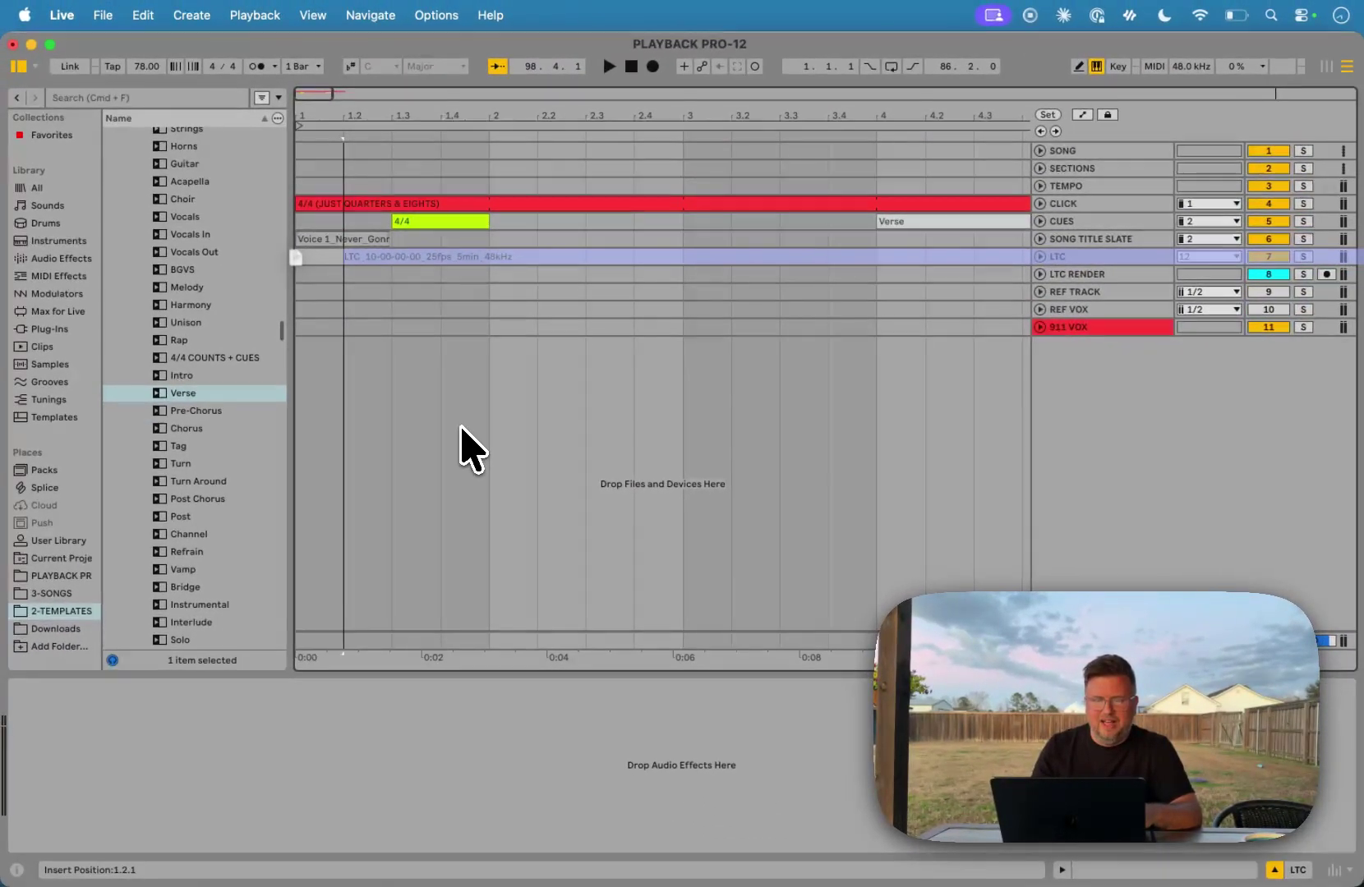
drag(461, 426, 375, 256)
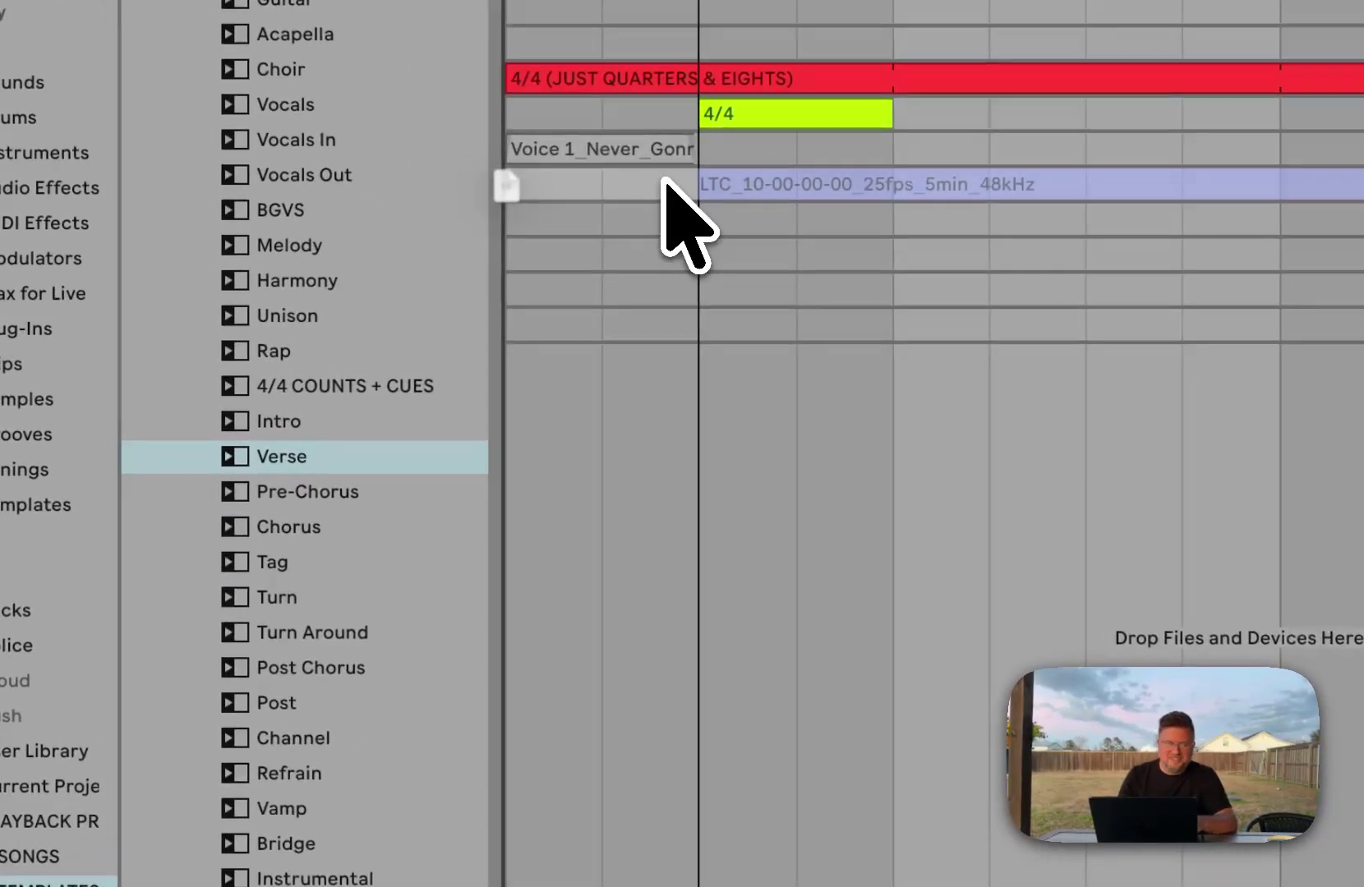
drag(664, 183, 604, 182)
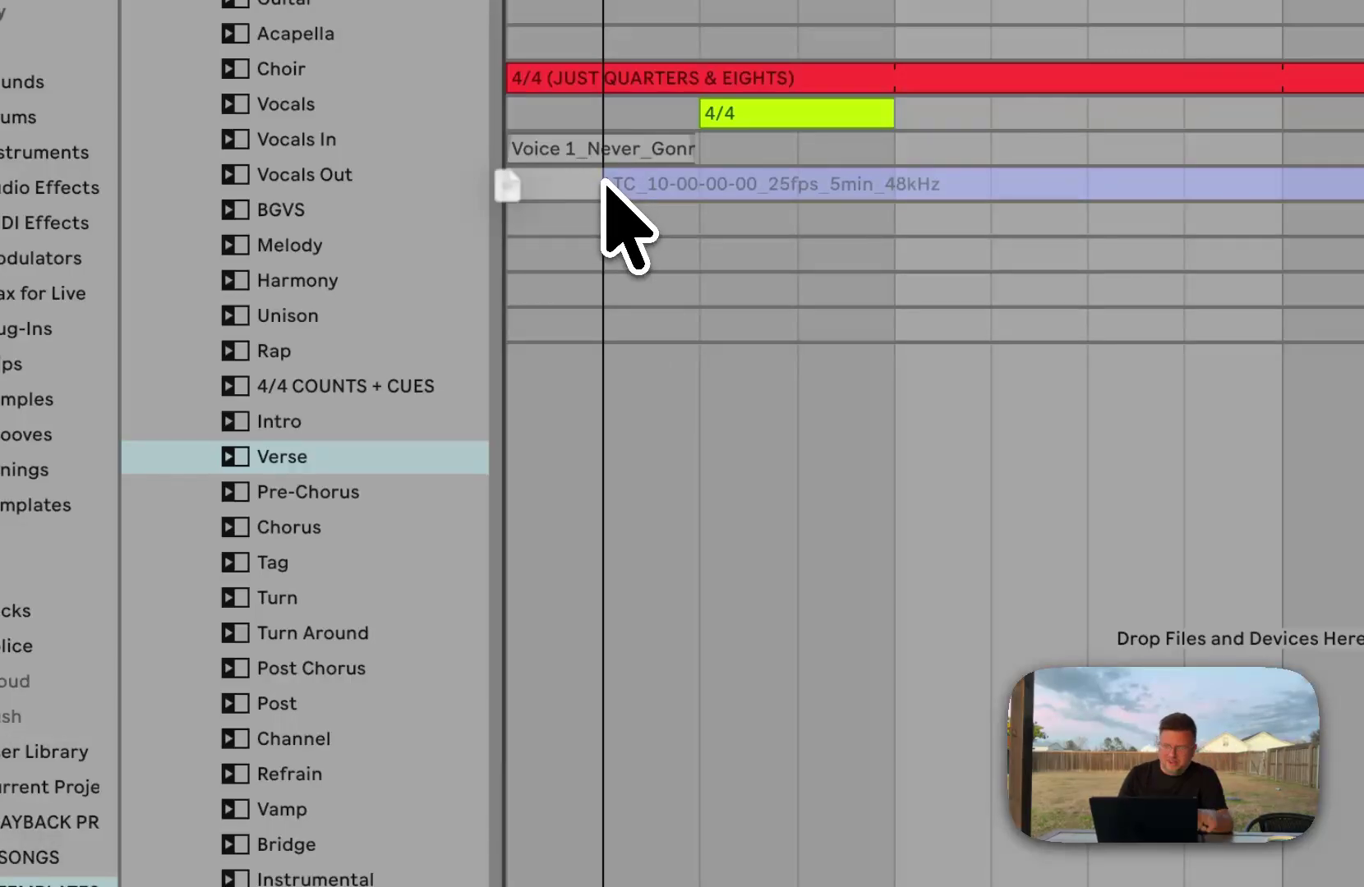
drag(604, 185, 866, 835)
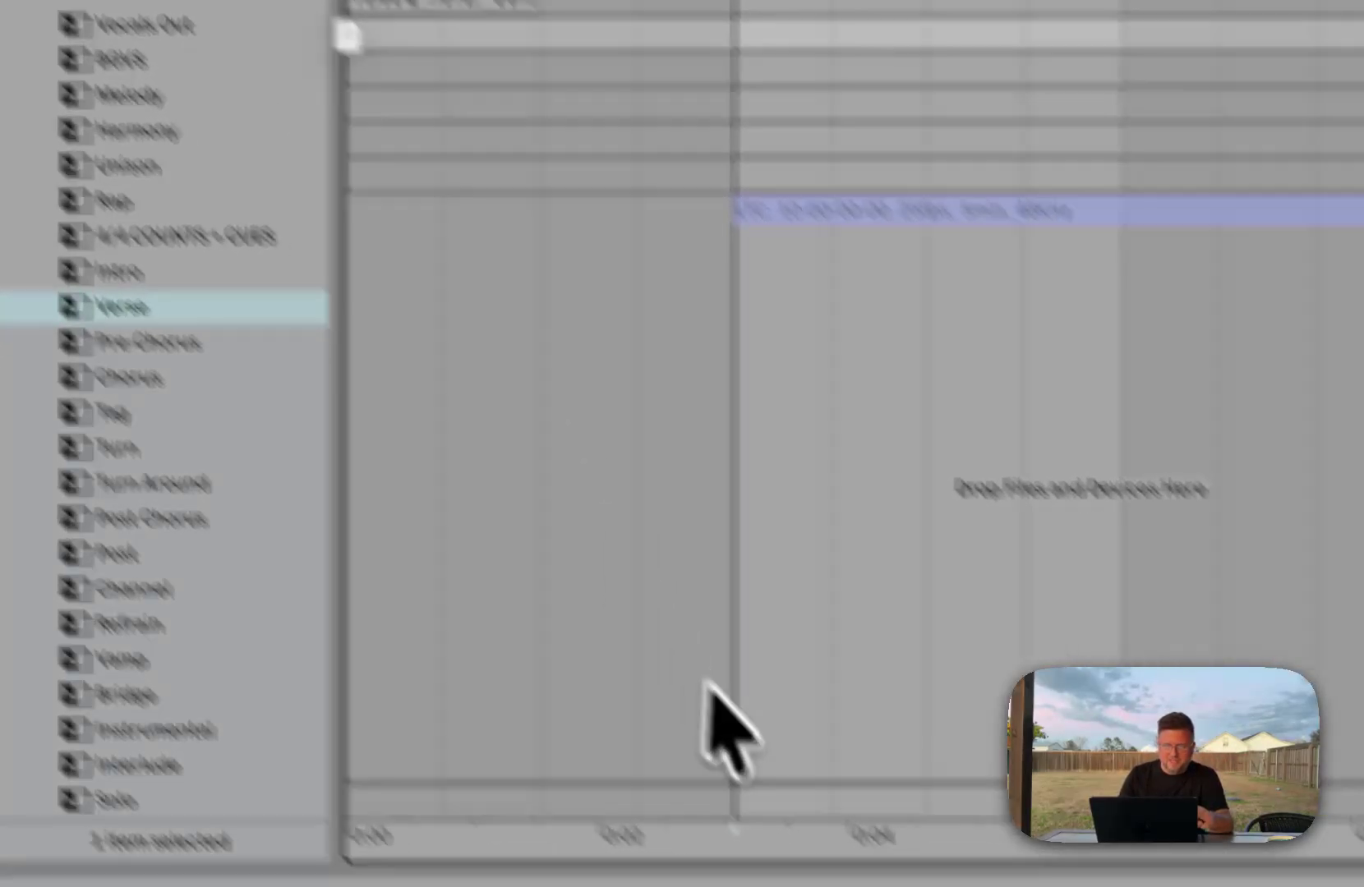
drag(705, 683, 661, 26)
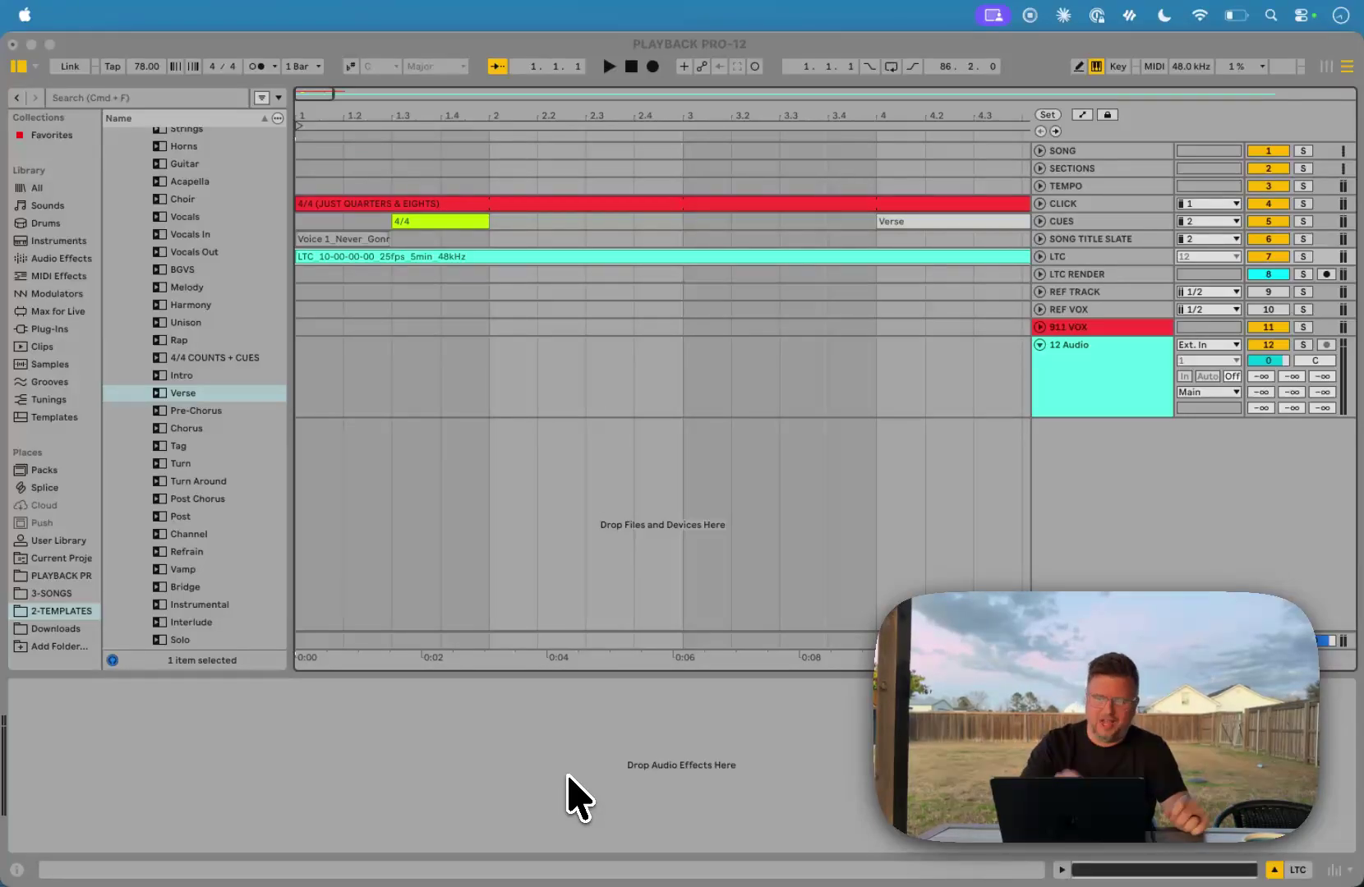
- Delete the empty 12 Audio track, then select the LTC RENDER track
click(1079, 396)
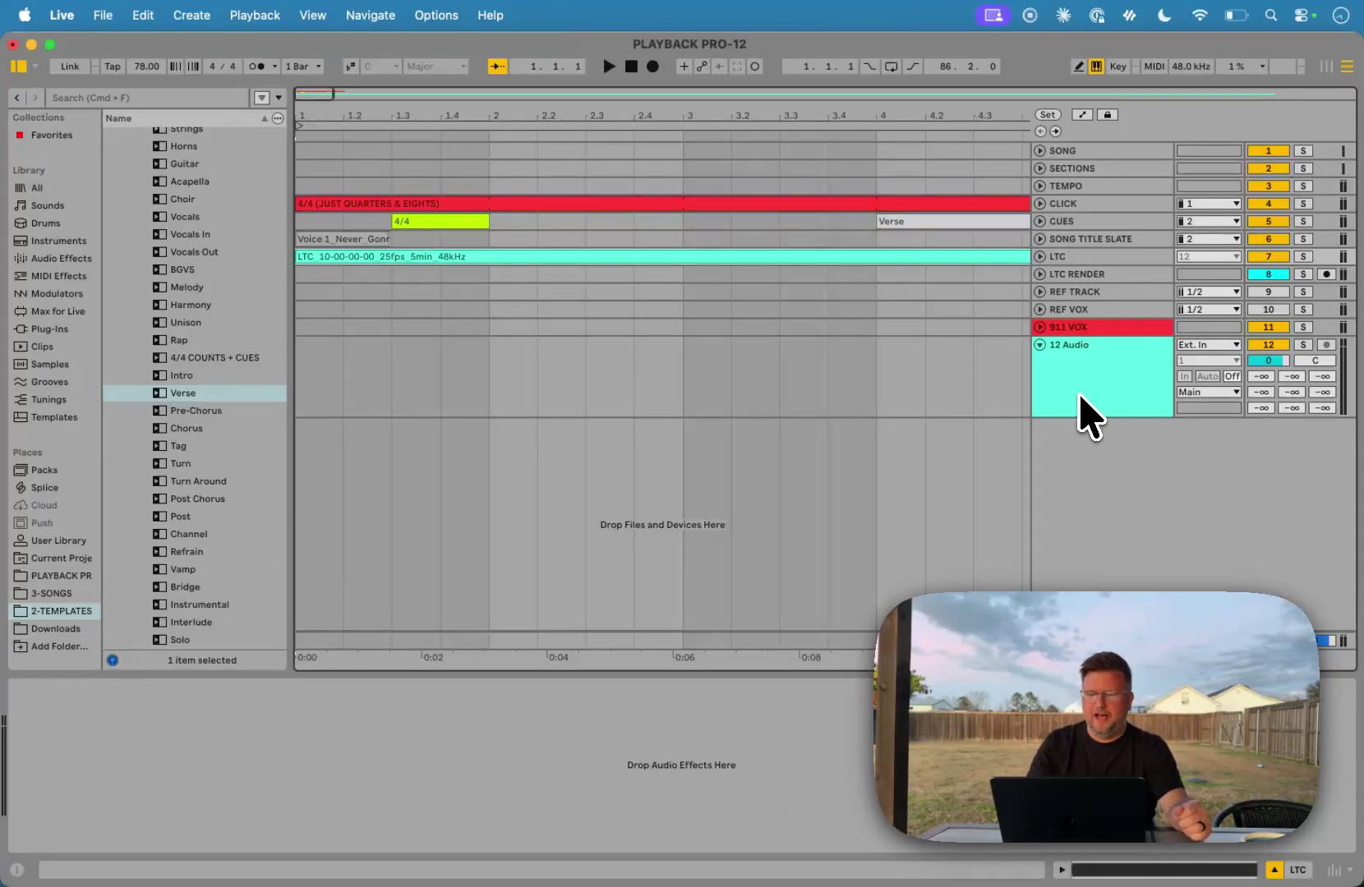
click(1091, 386)
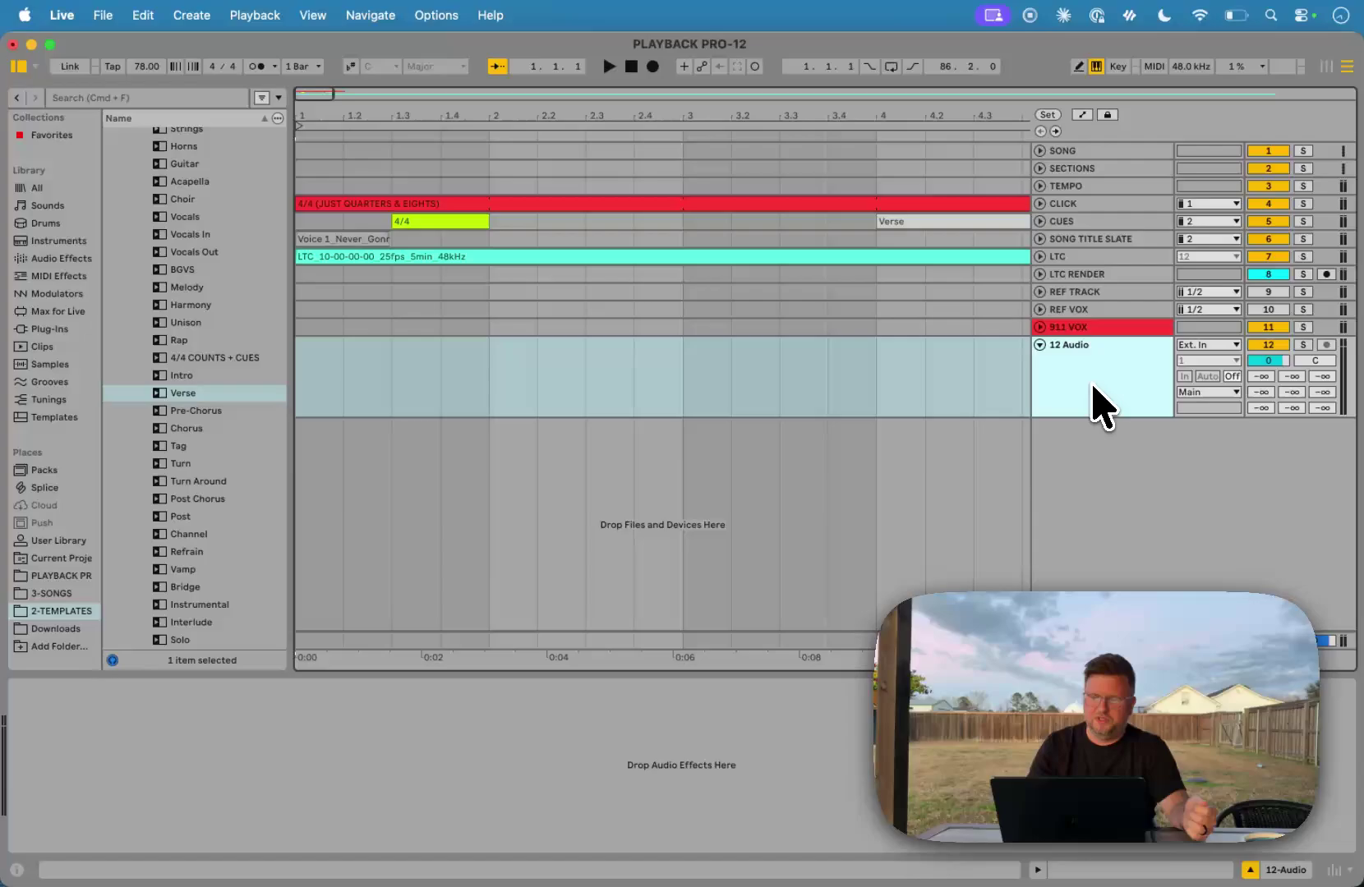
key(Delete)
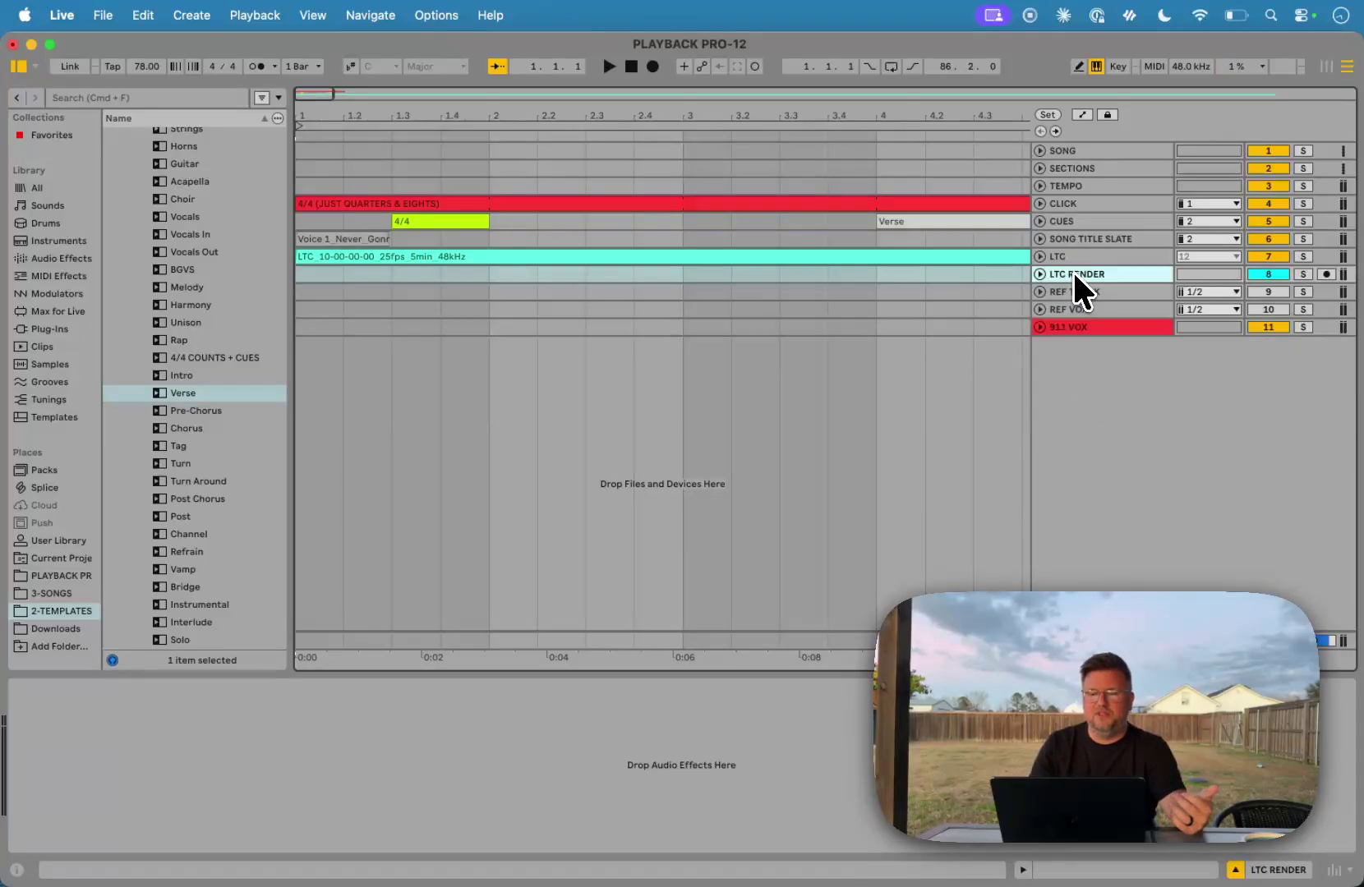
click(1073, 274)
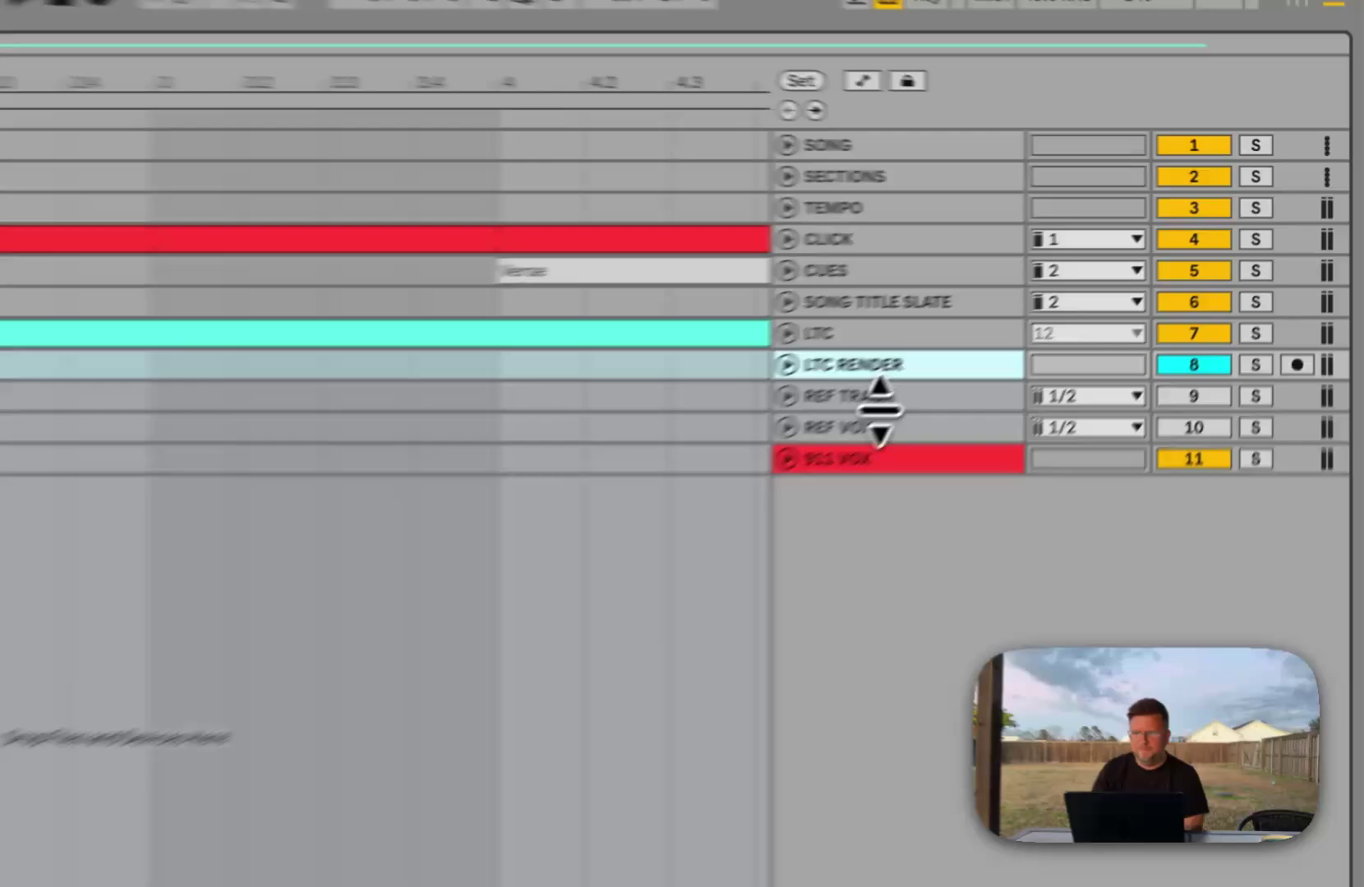
click(1109, 300)
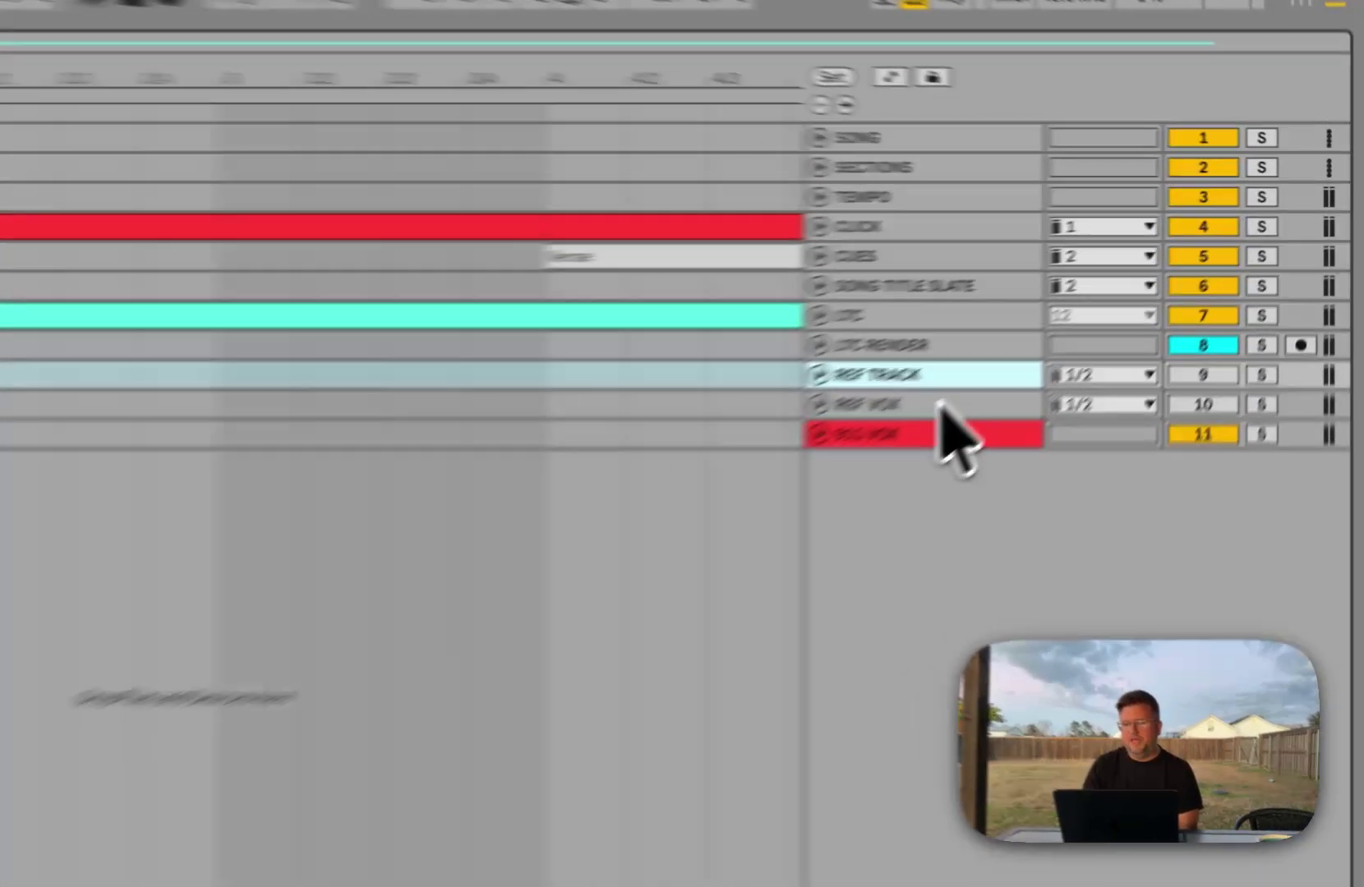
click(1109, 309)
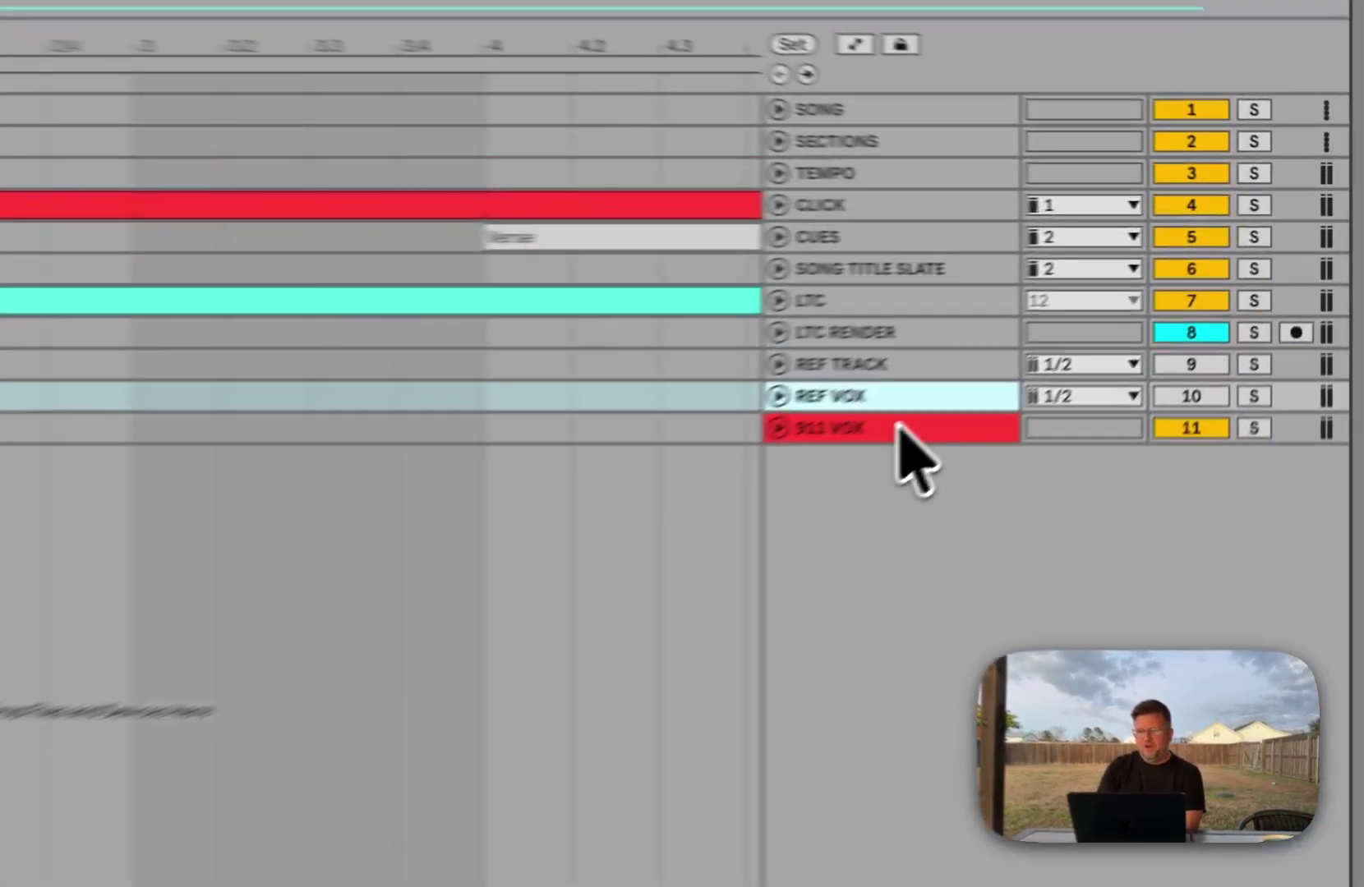
click(1105, 326)
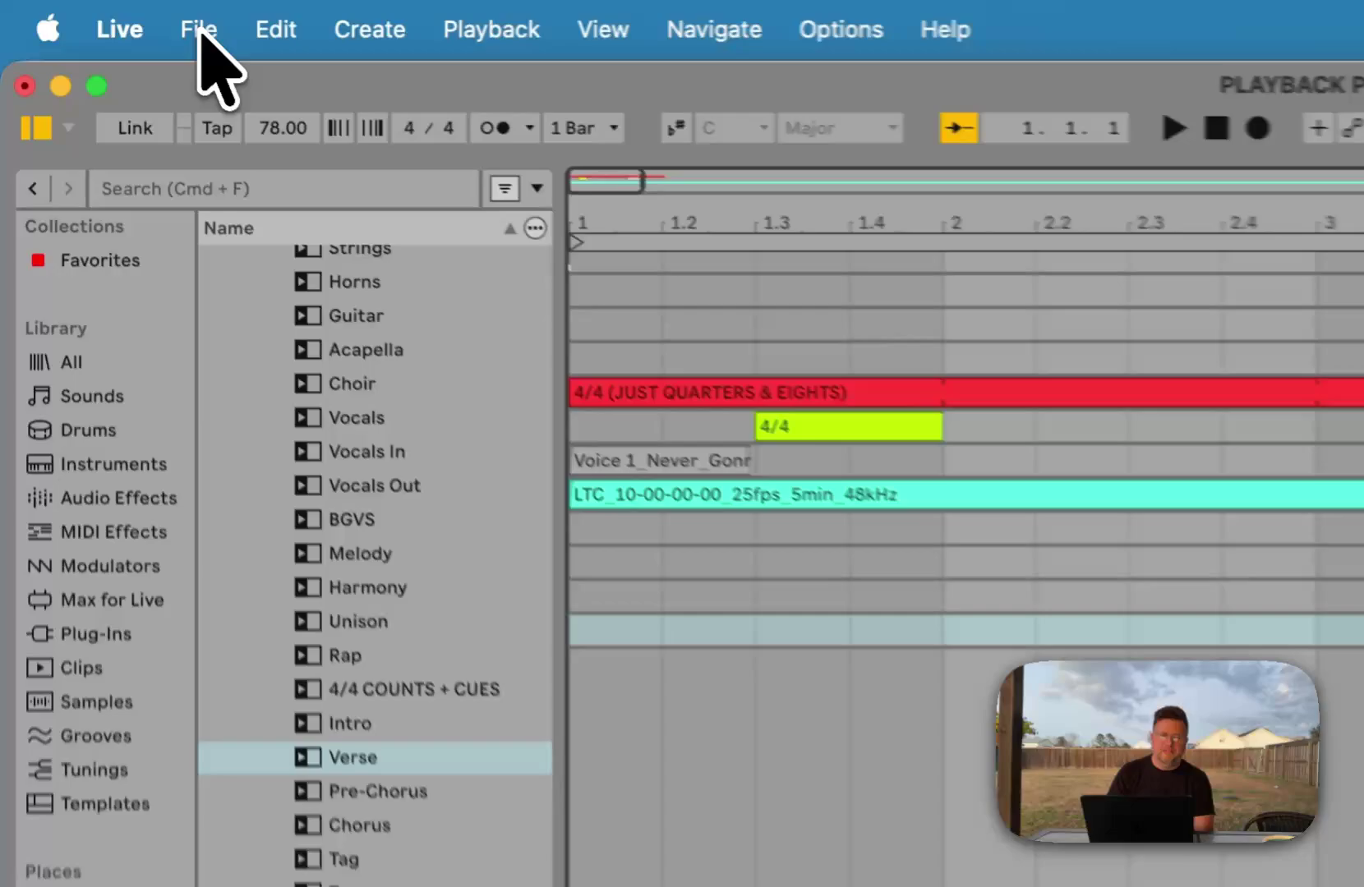
- Open the recent WILLS COVER BAND.als set, discarding unsaved changes to PLAYBACK PRO-12
click(102, 14)
mouse_move(359, 187)
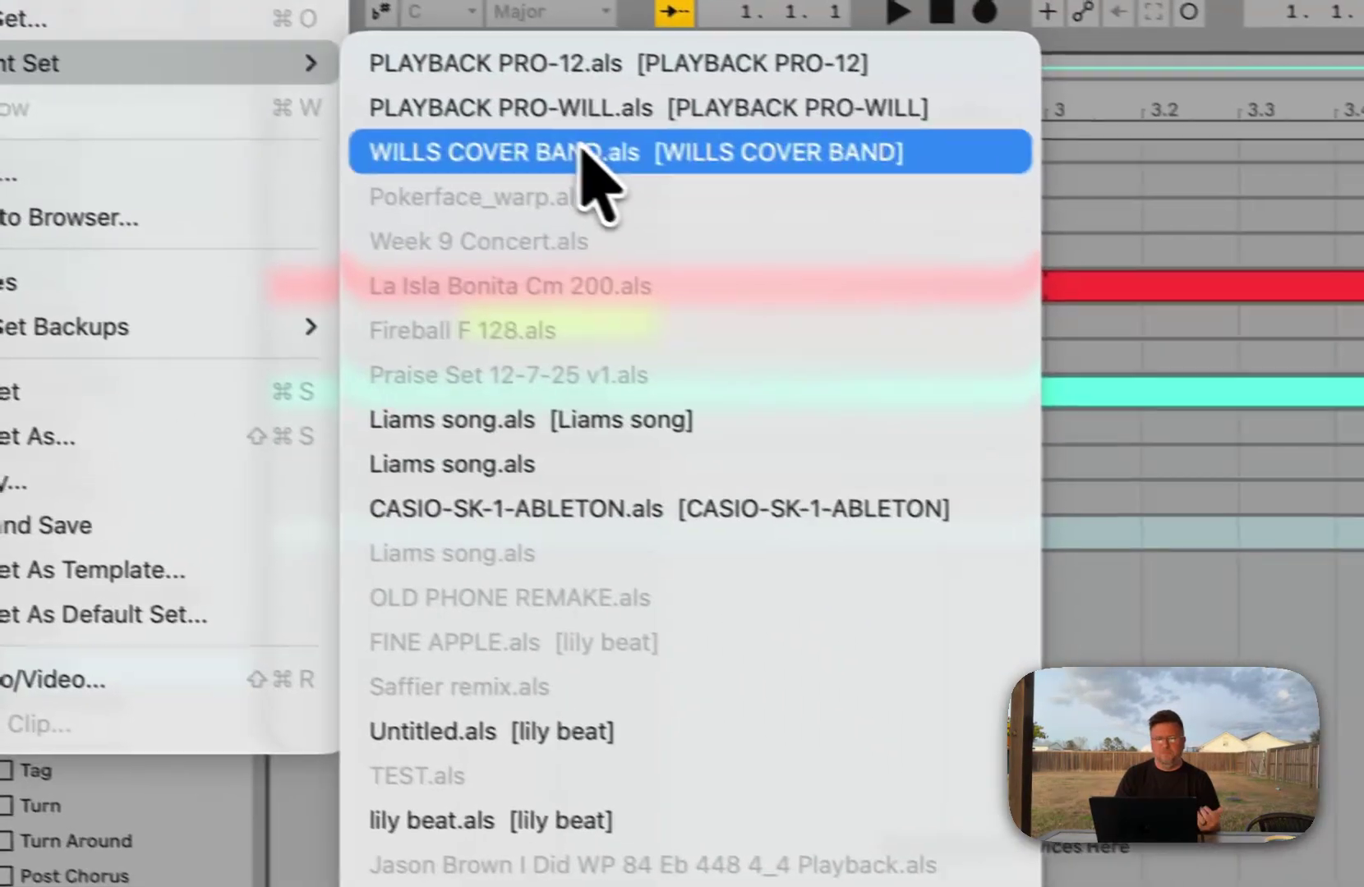
click(854, 265)
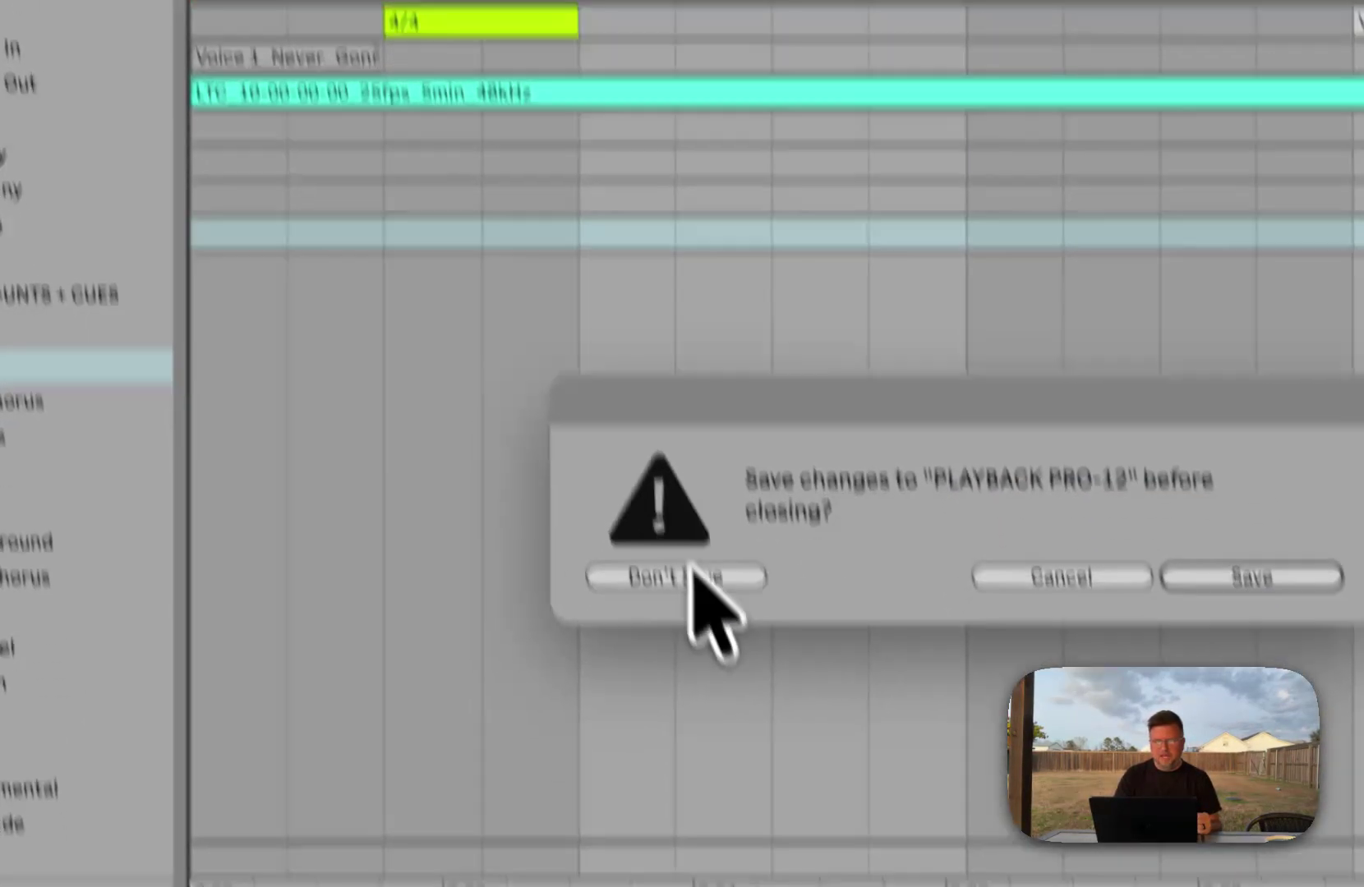
click(736, 866)
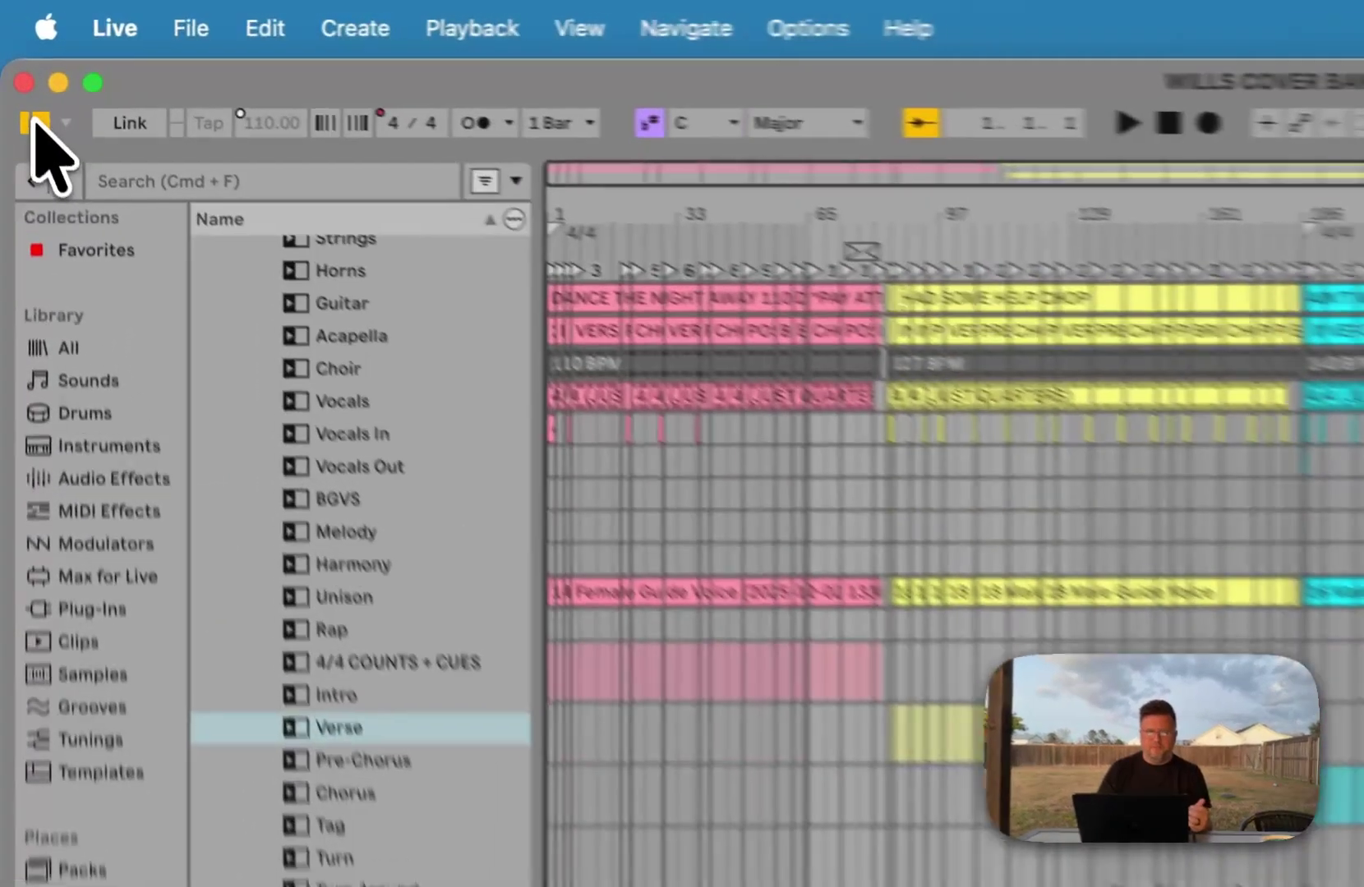
- Hide the file browser with Cmd+Option+B so the arrangement spans the window
key(super+alt+b)
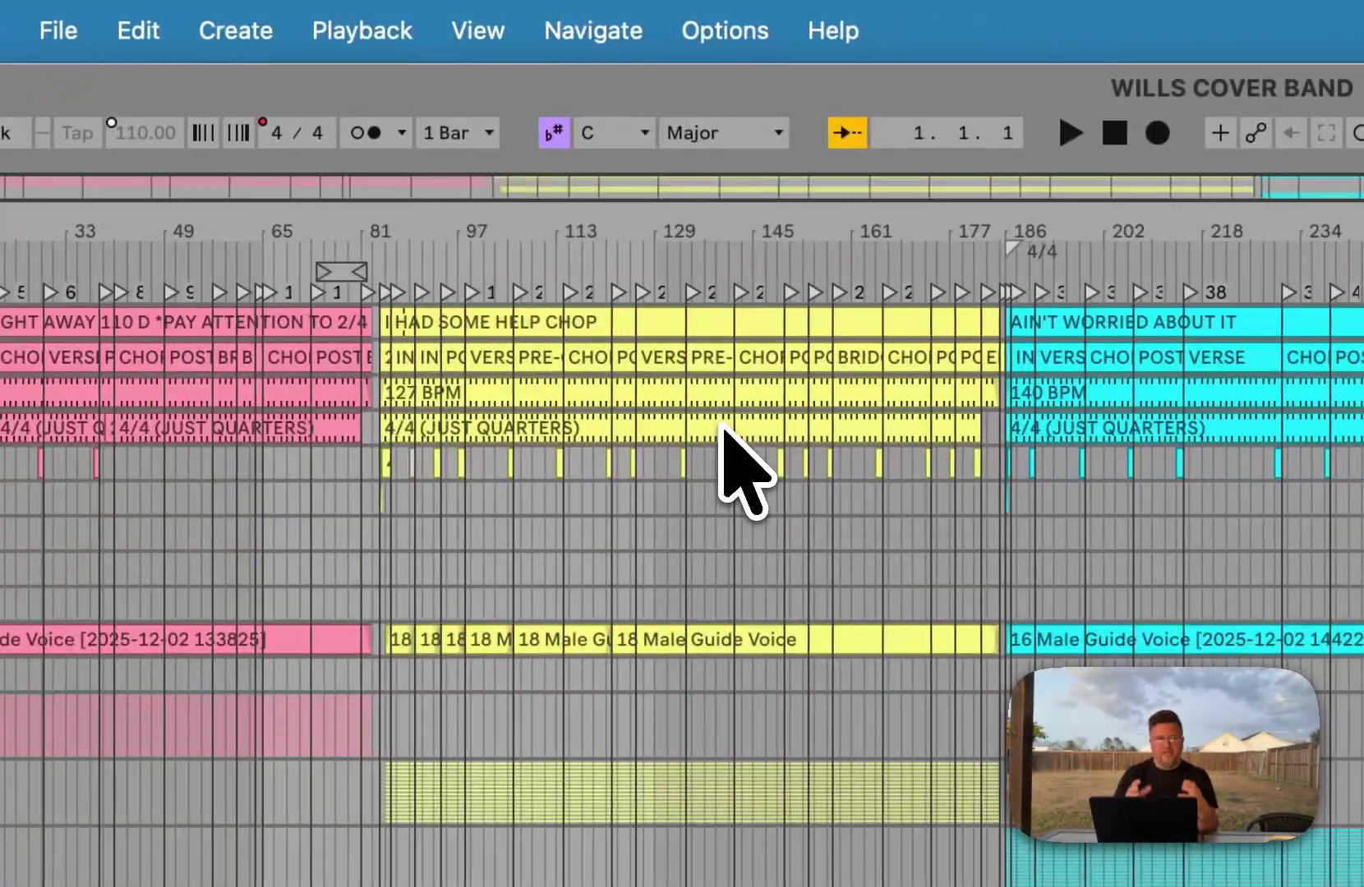